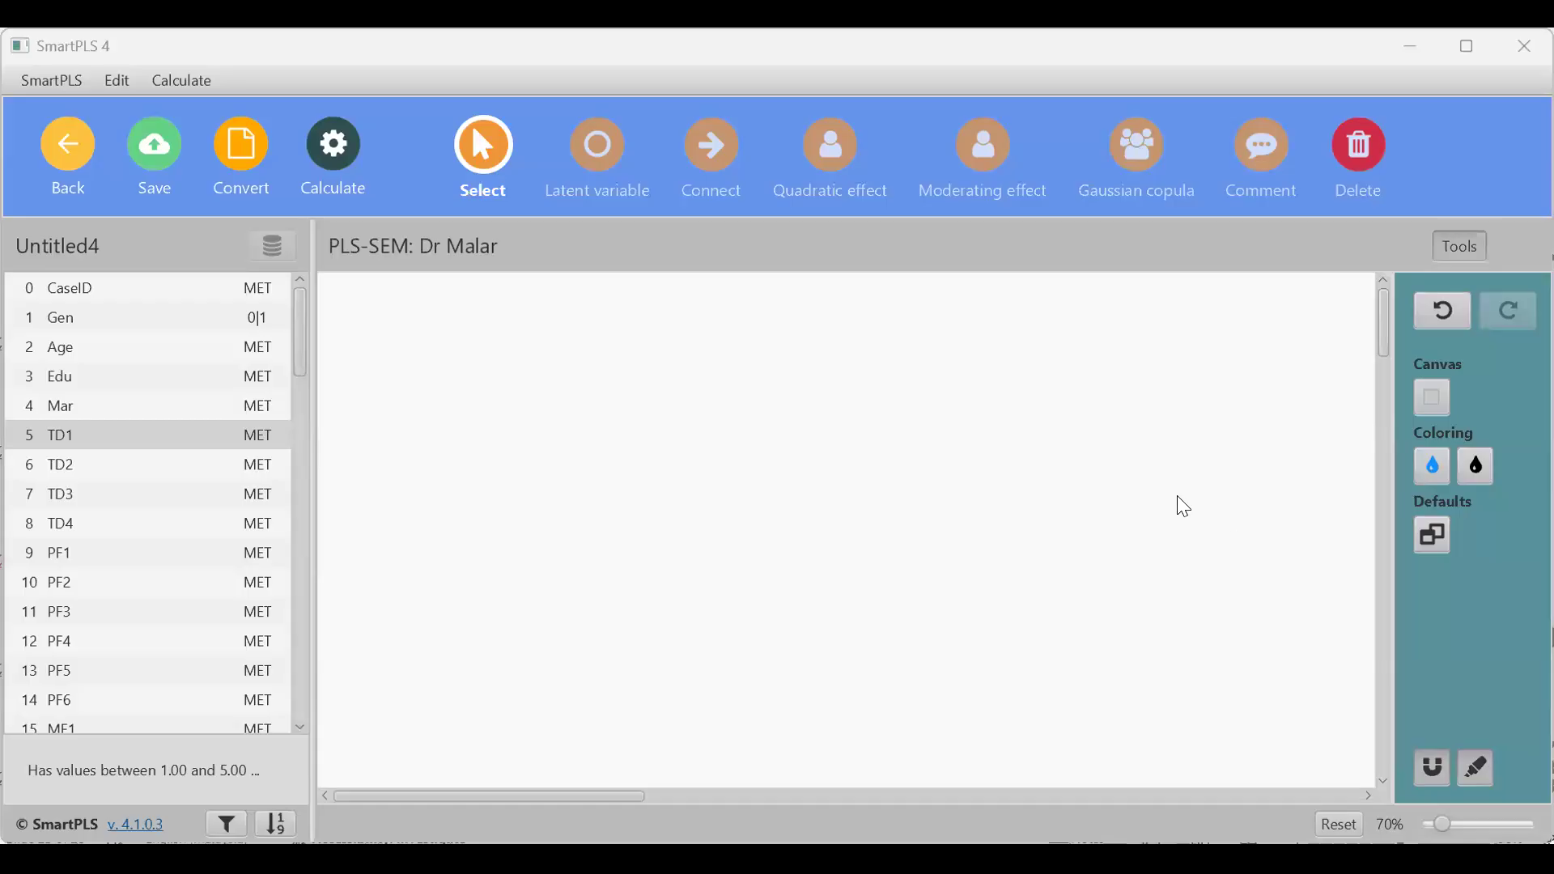
{"action": "left_click", "coordinate": [1452, 822]}
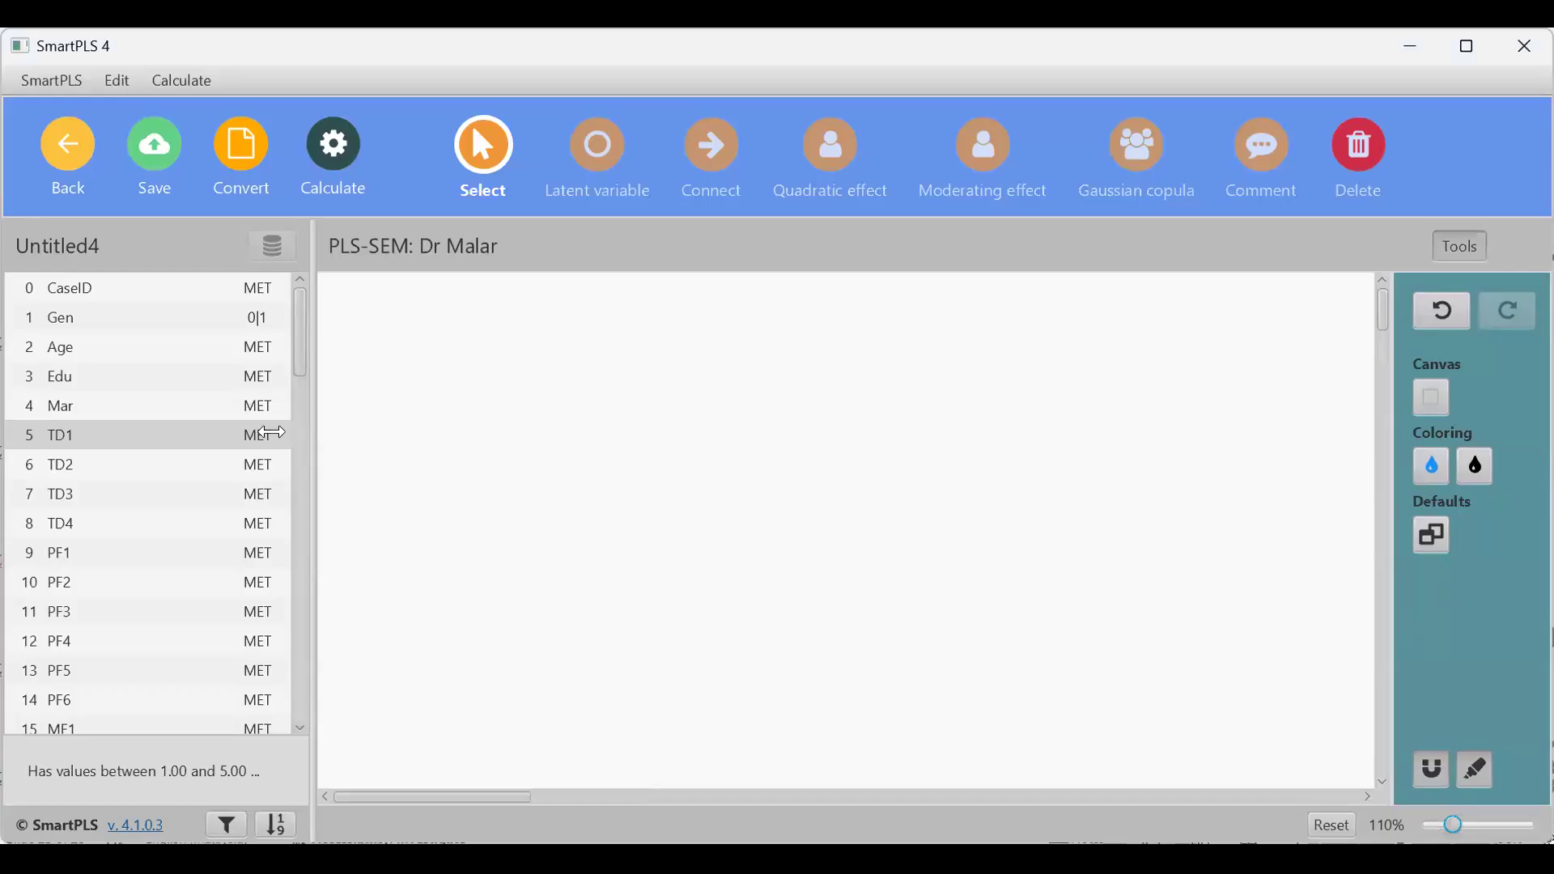
{"action": "left_click", "coordinate": [99, 438]}
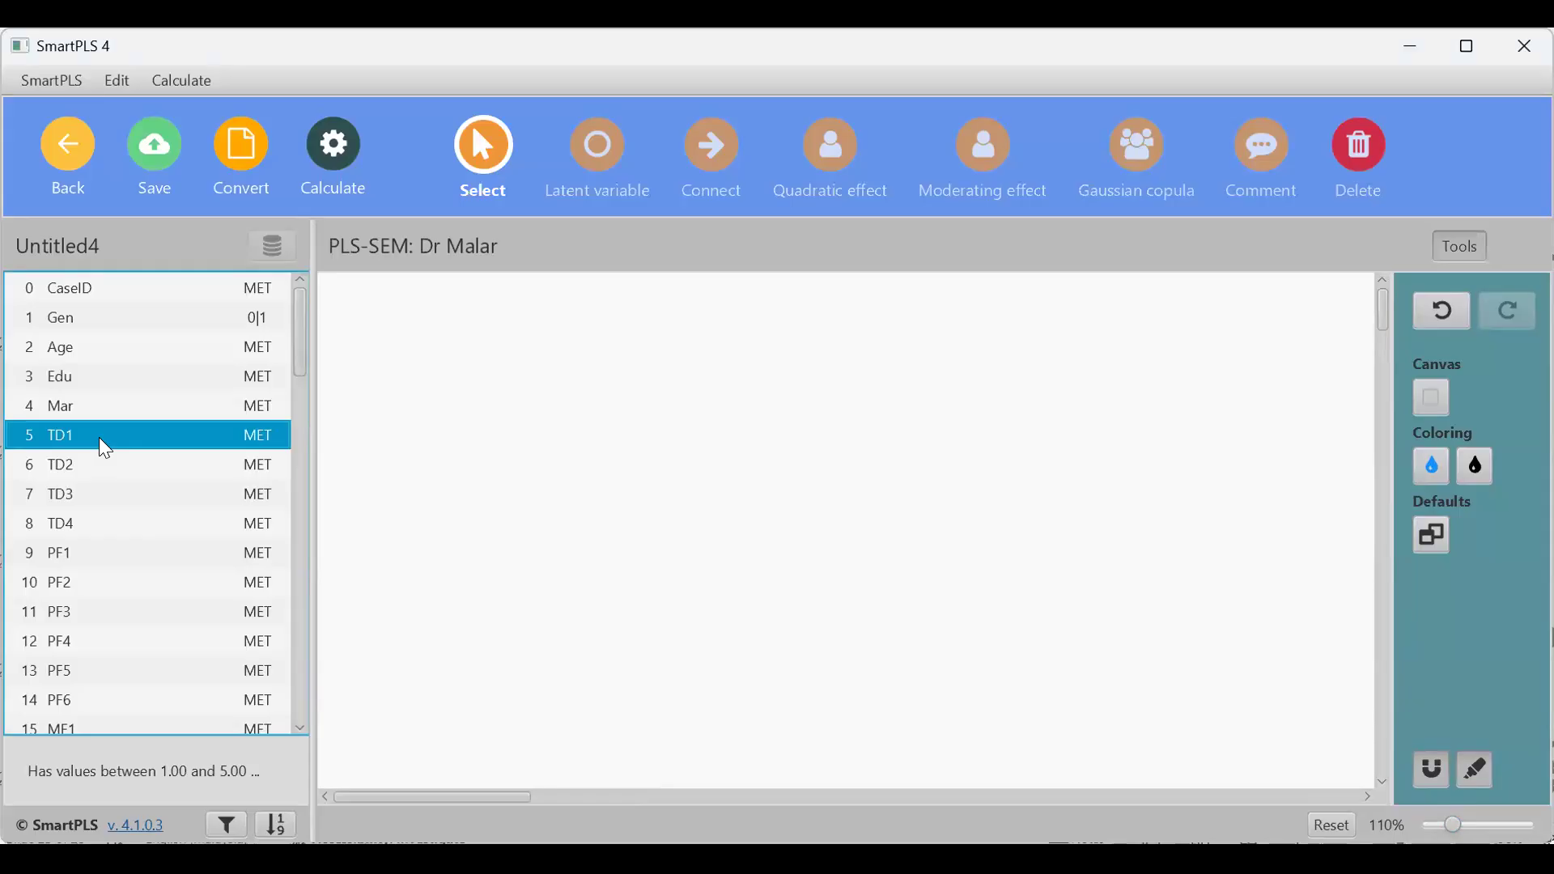
{"action": "key", "text": "shift+Down"}
{"action": "key", "text": "shift+Down"}
{"action": "key", "text": "shift+Down"}
{"action": "left_click_drag", "start_coordinate": [122, 490], "coordinate": [479, 343]}
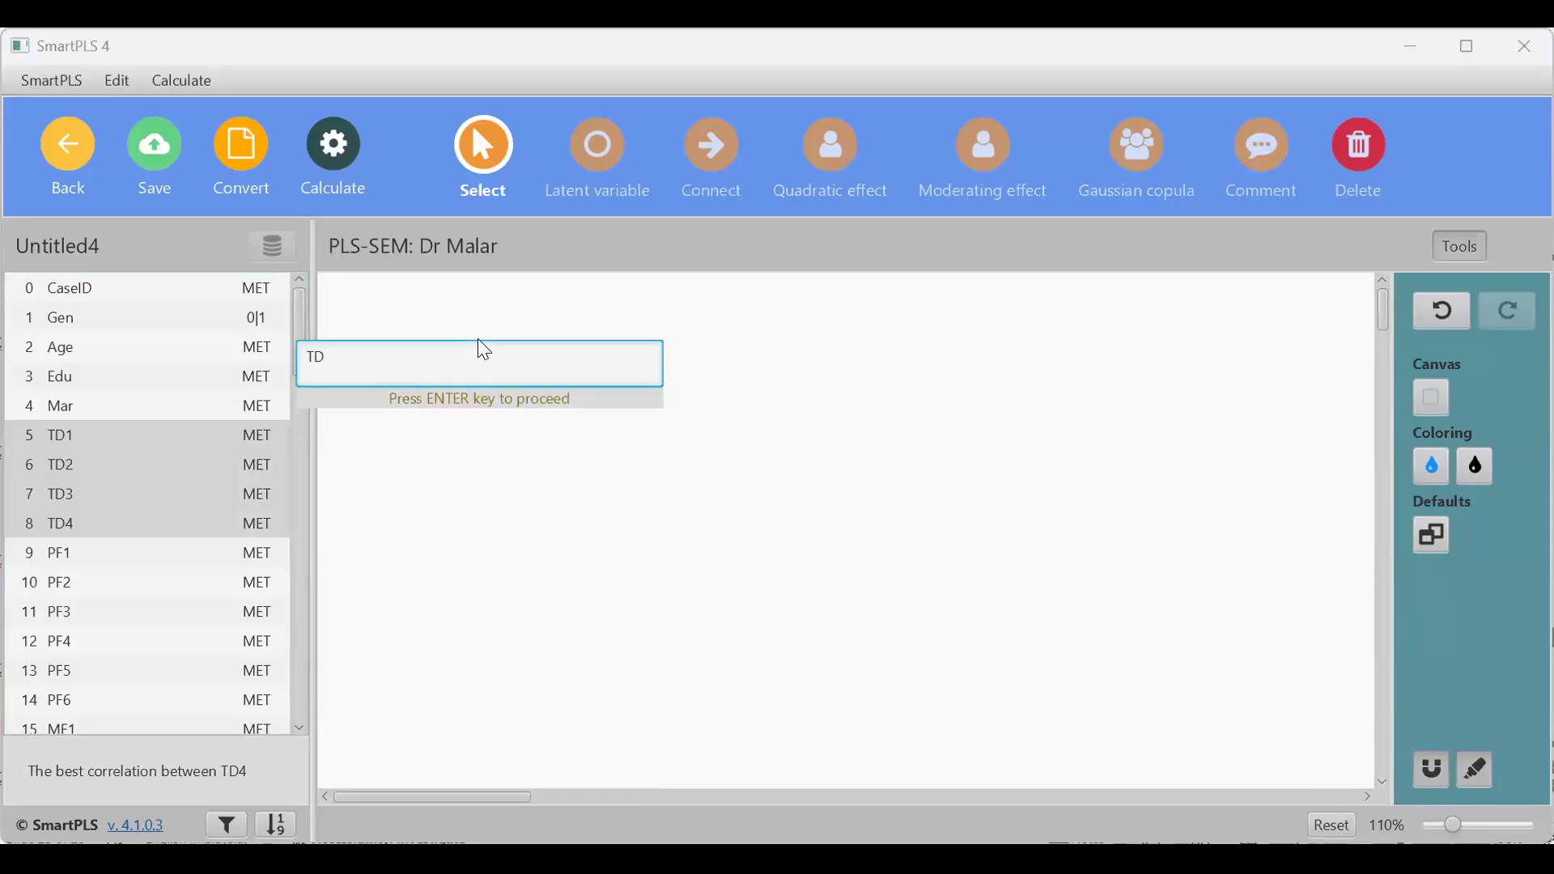
{"action": "key", "text": "Return"}
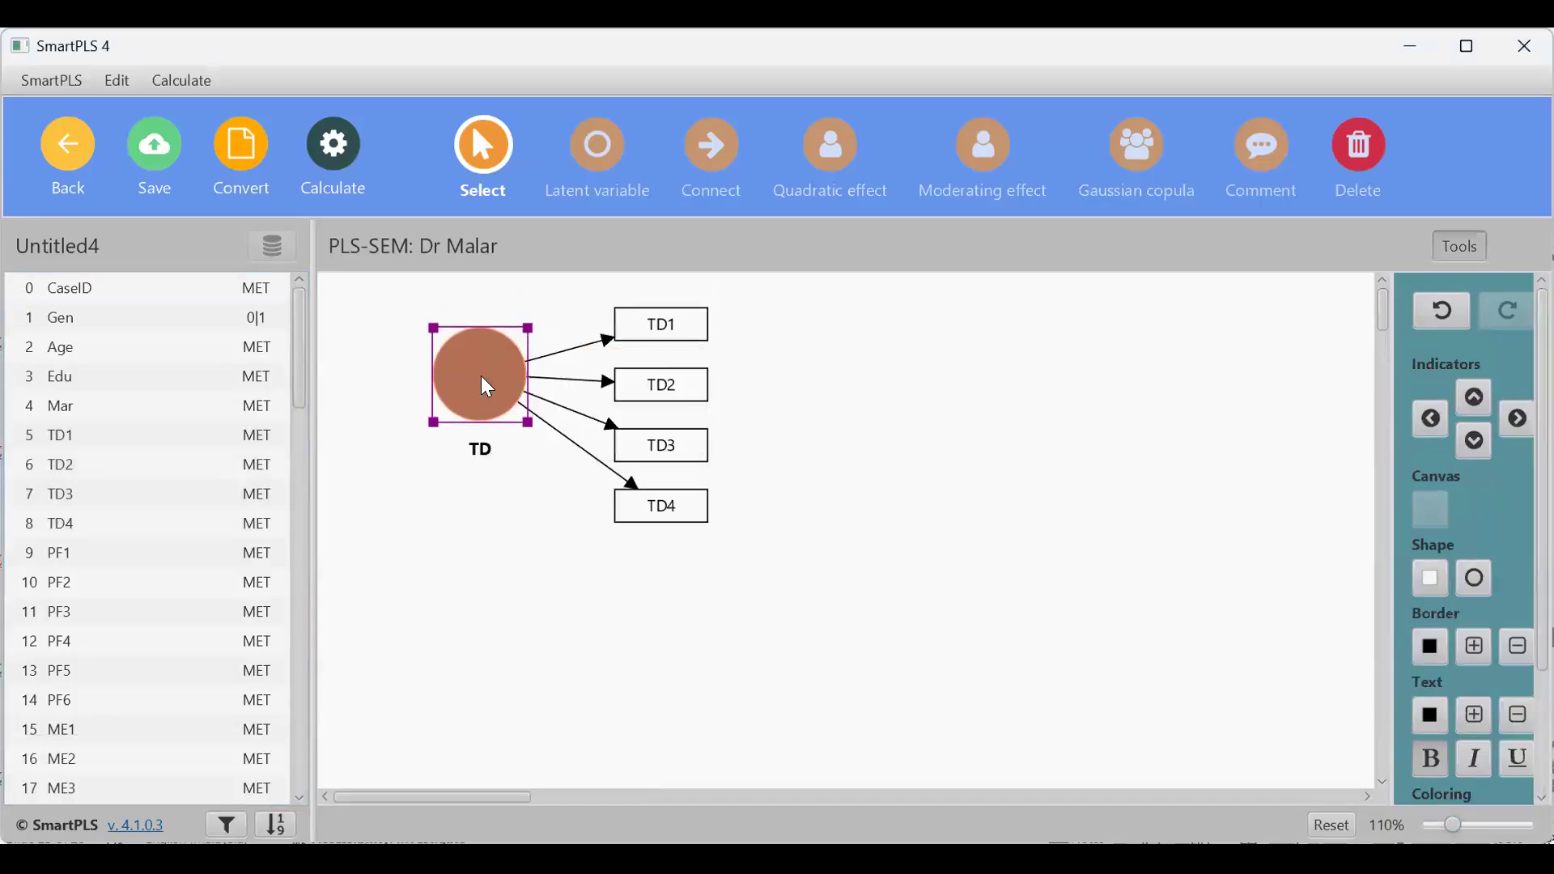
{"action": "right_click", "coordinate": [674, 722]}
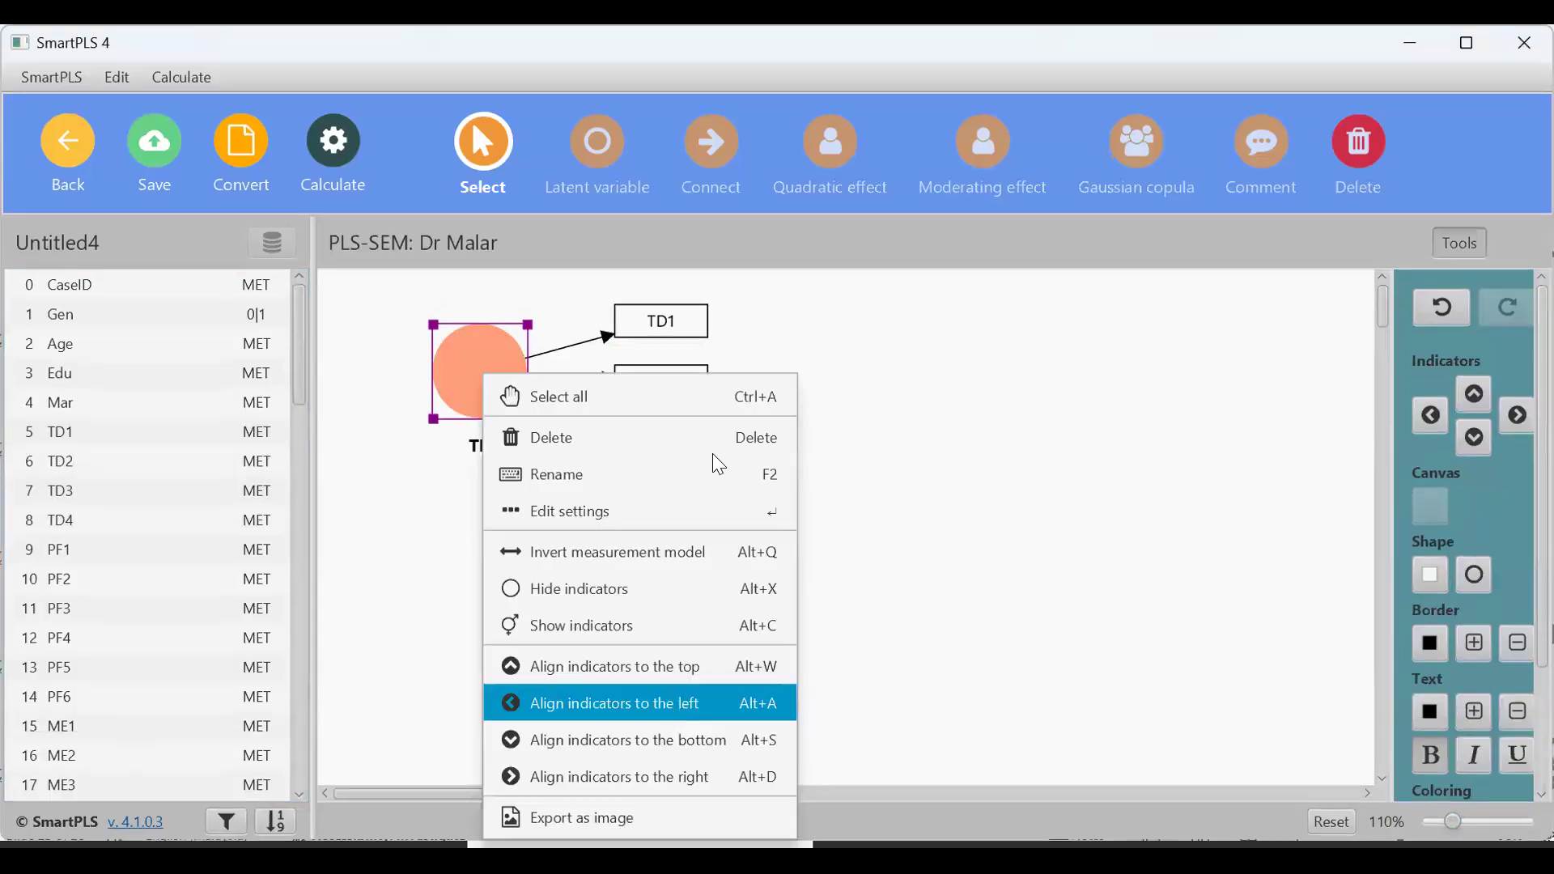
{"action": "left_click", "coordinate": [674, 704]}
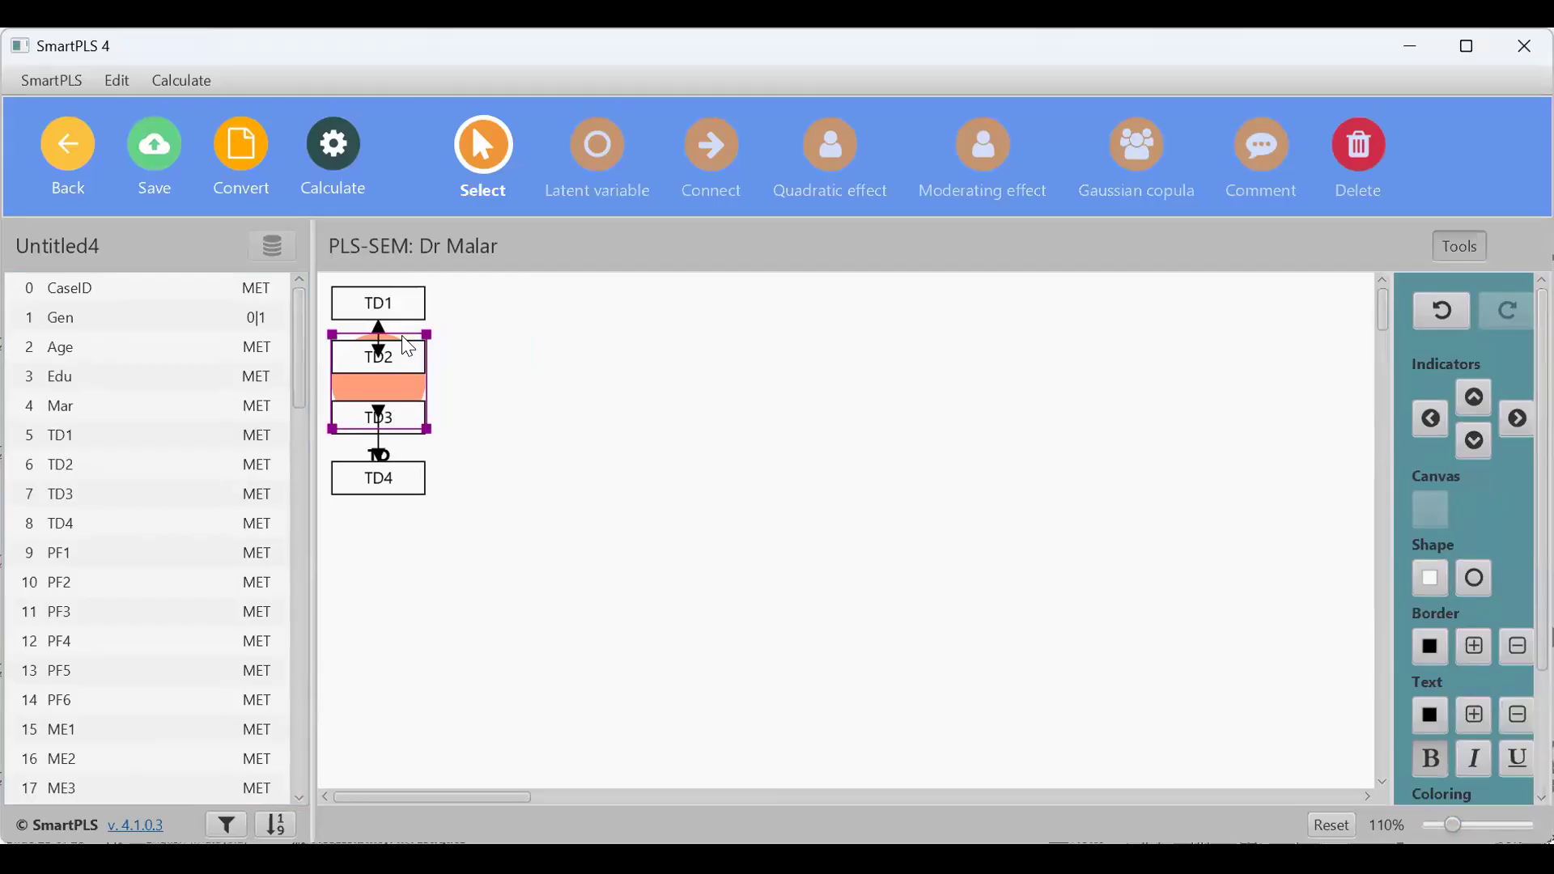
{"action": "left_click", "coordinate": [508, 409]}
{"action": "left_click_drag", "start_coordinate": [387, 382], "coordinate": [473, 192]}
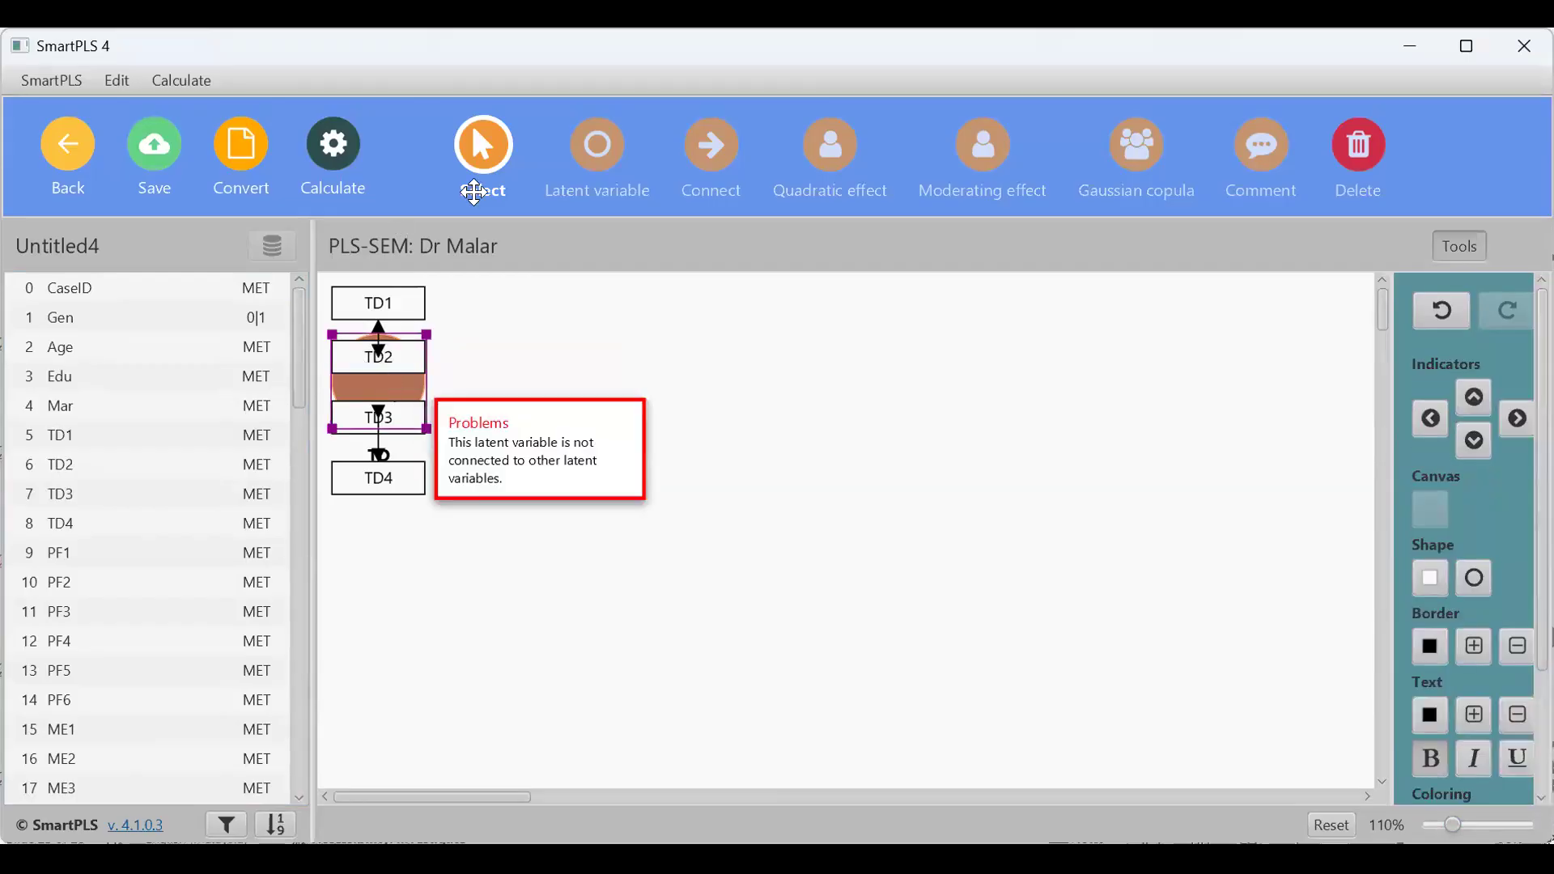
{"action": "key", "text": "Delete"}
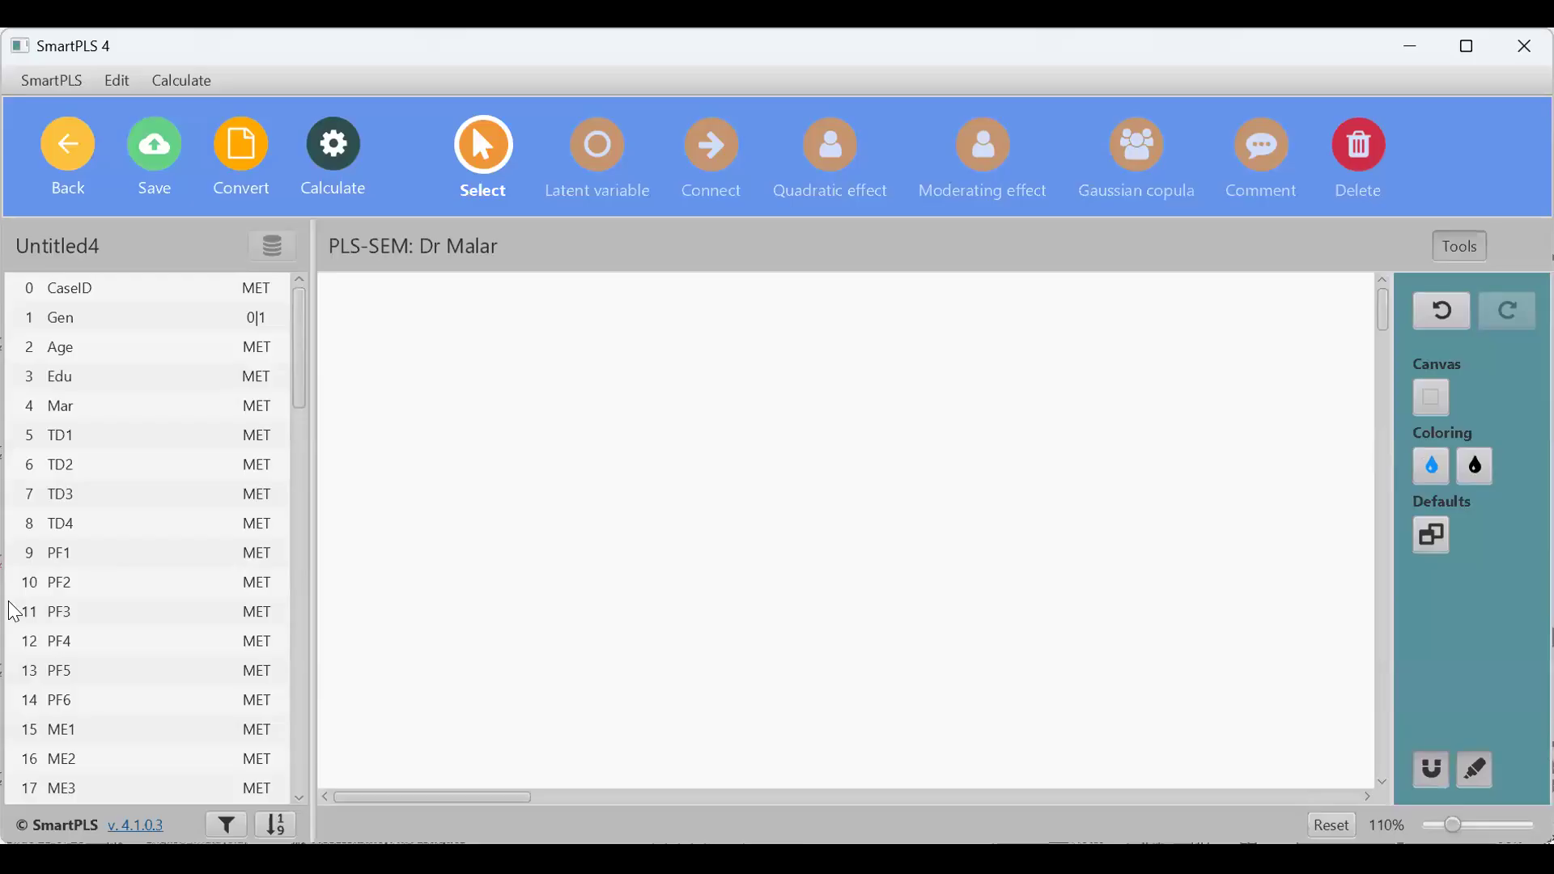
Step: Create the latent variable TD from indicators TD1 to TD4 in the upper-left area of the model canvas
{"action": "left_click", "coordinate": [46, 434]}
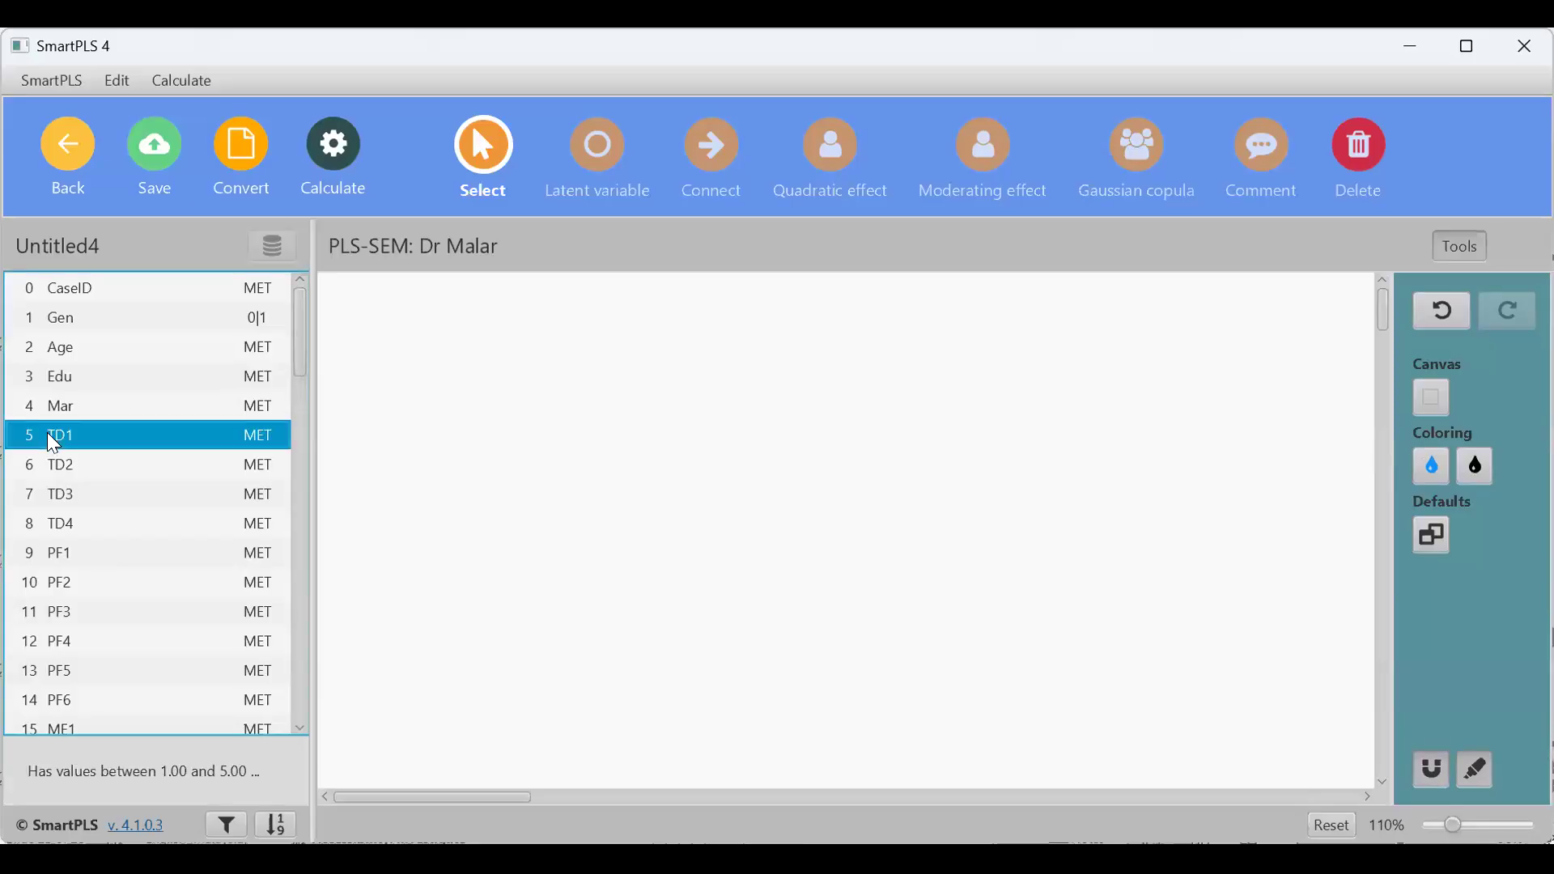
{"action": "left_click", "coordinate": [62, 522], "text": "shift"}
{"action": "left_click_drag", "start_coordinate": [125, 437], "coordinate": [433, 350]}
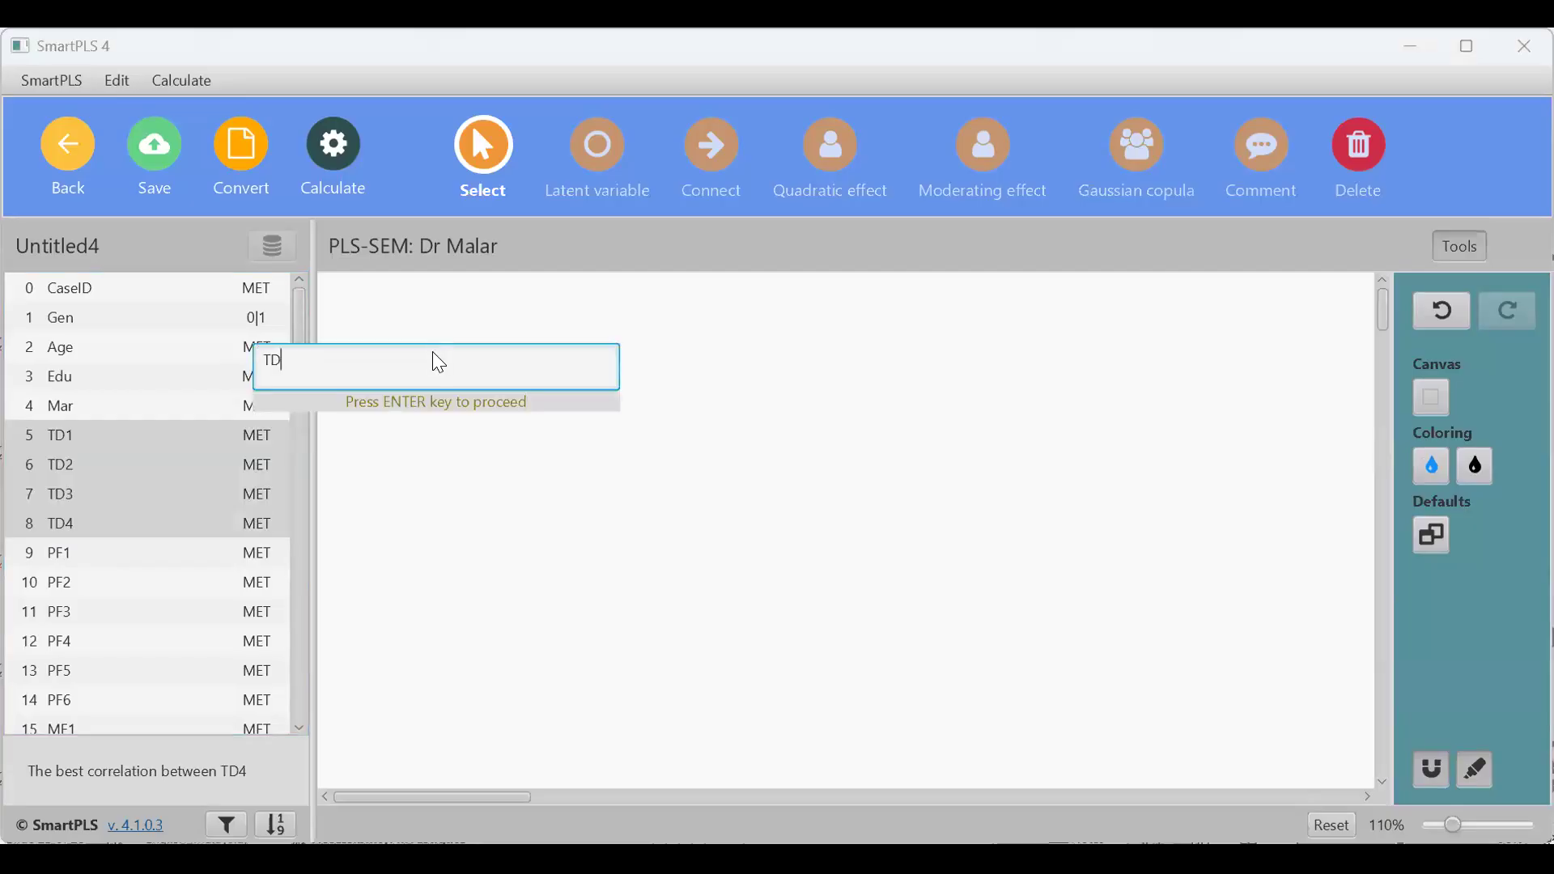
{"action": "key", "text": "Return"}
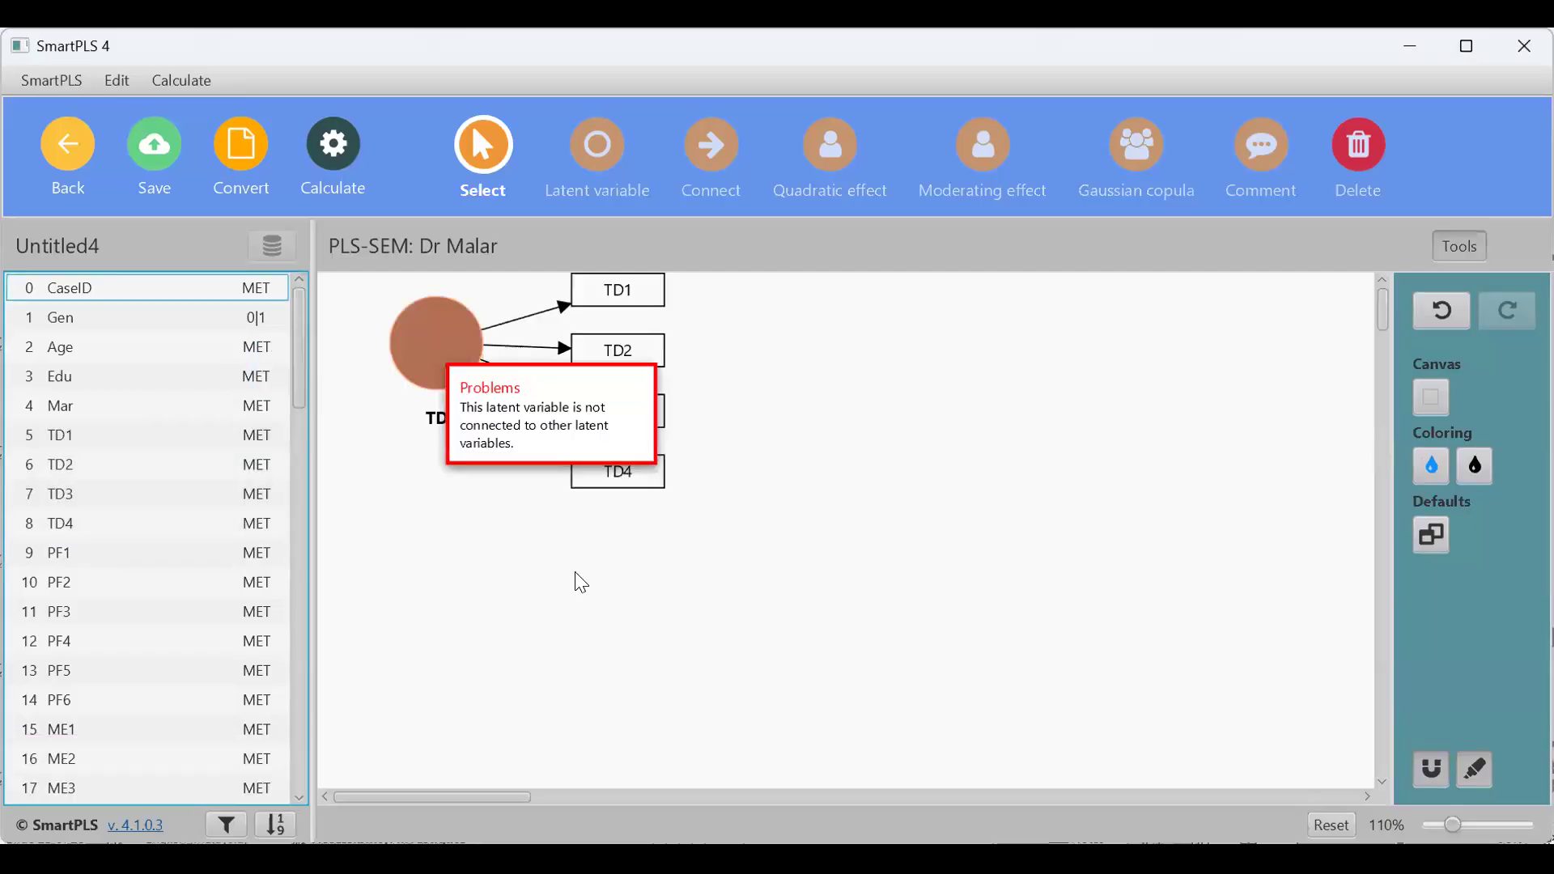
Step: Align the TD construct's indicators to the left of its circle
{"action": "left_click", "coordinate": [458, 322]}
{"action": "right_click", "coordinate": [458, 322]}
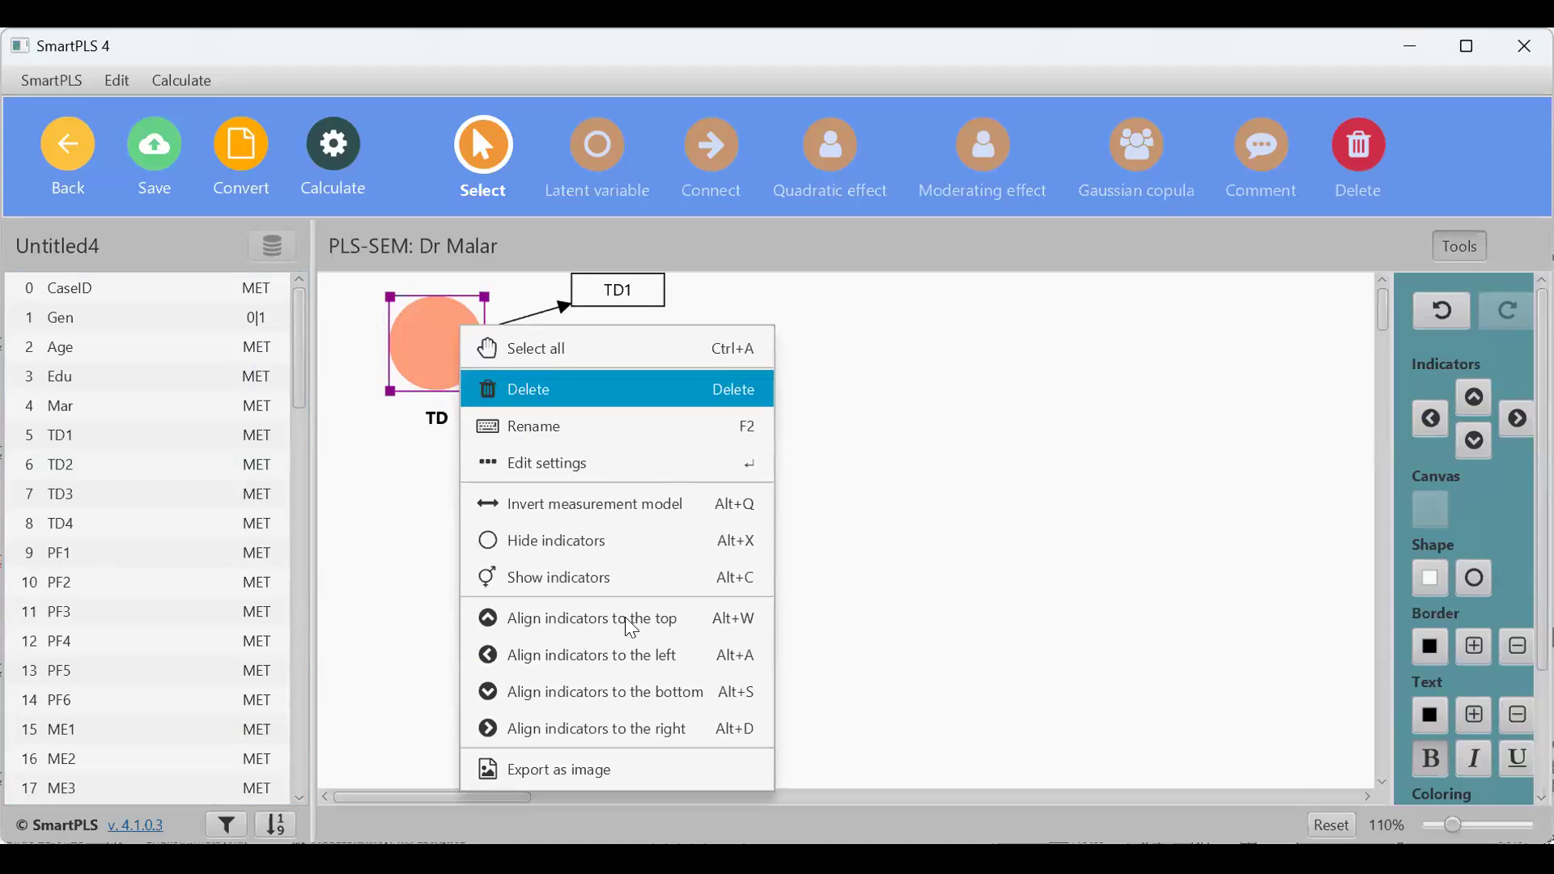
{"action": "left_click", "coordinate": [653, 651]}
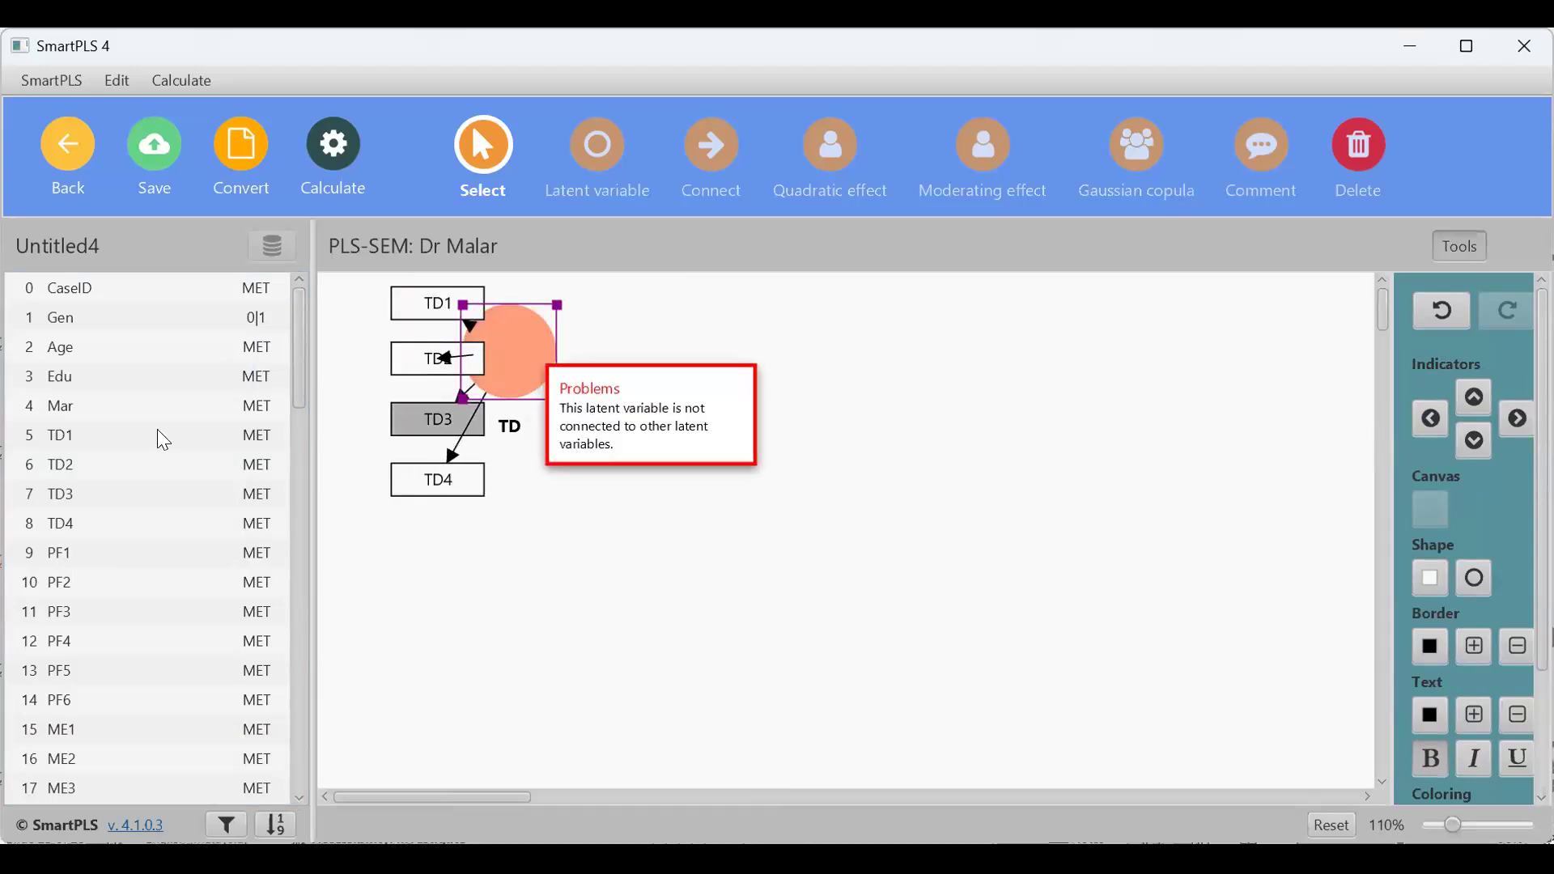
Step: Create the latent variable PF from indicators PF1 to PF6 below TD, and reposition PF and TD on the canvas
{"action": "left_click", "coordinate": [70, 552]}
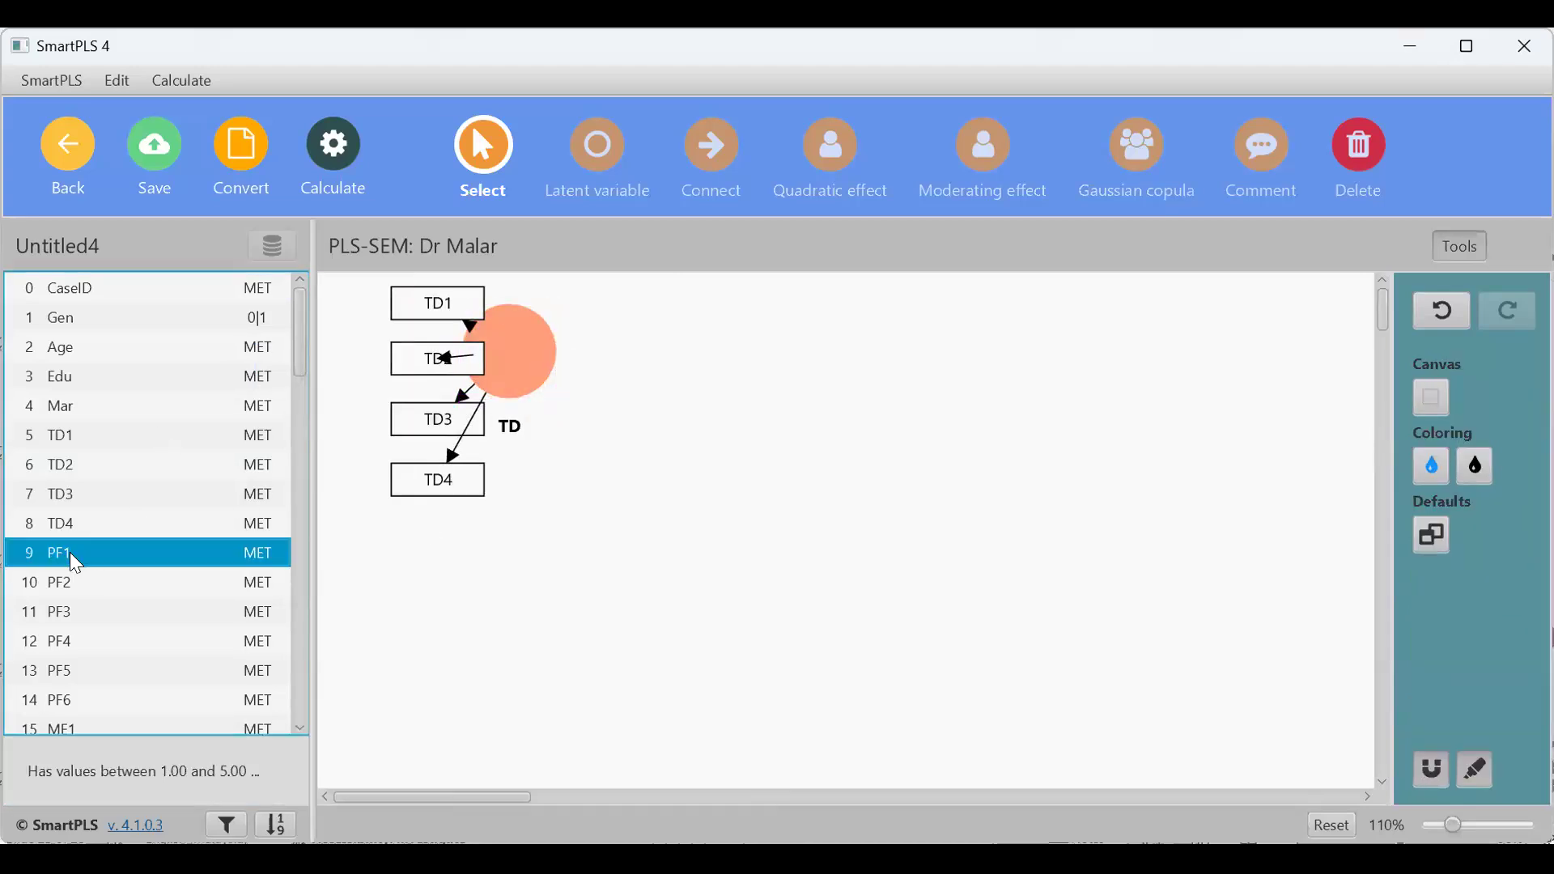
{"action": "left_click", "coordinate": [77, 698], "text": "shift"}
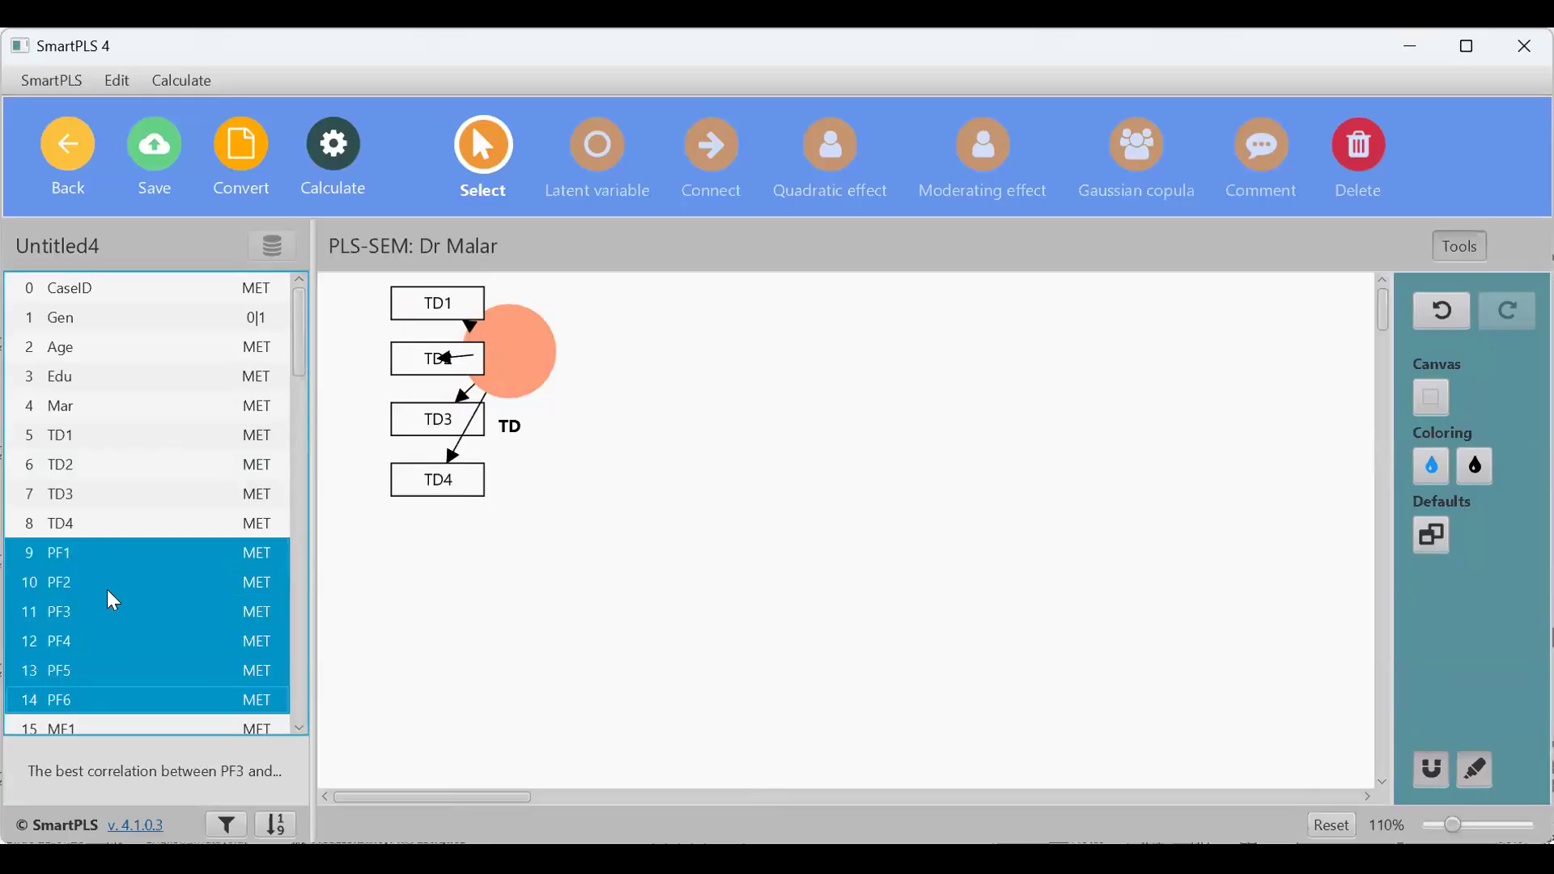
{"action": "left_click_drag", "start_coordinate": [107, 589], "coordinate": [651, 624]}
{"action": "key", "text": "Return"}
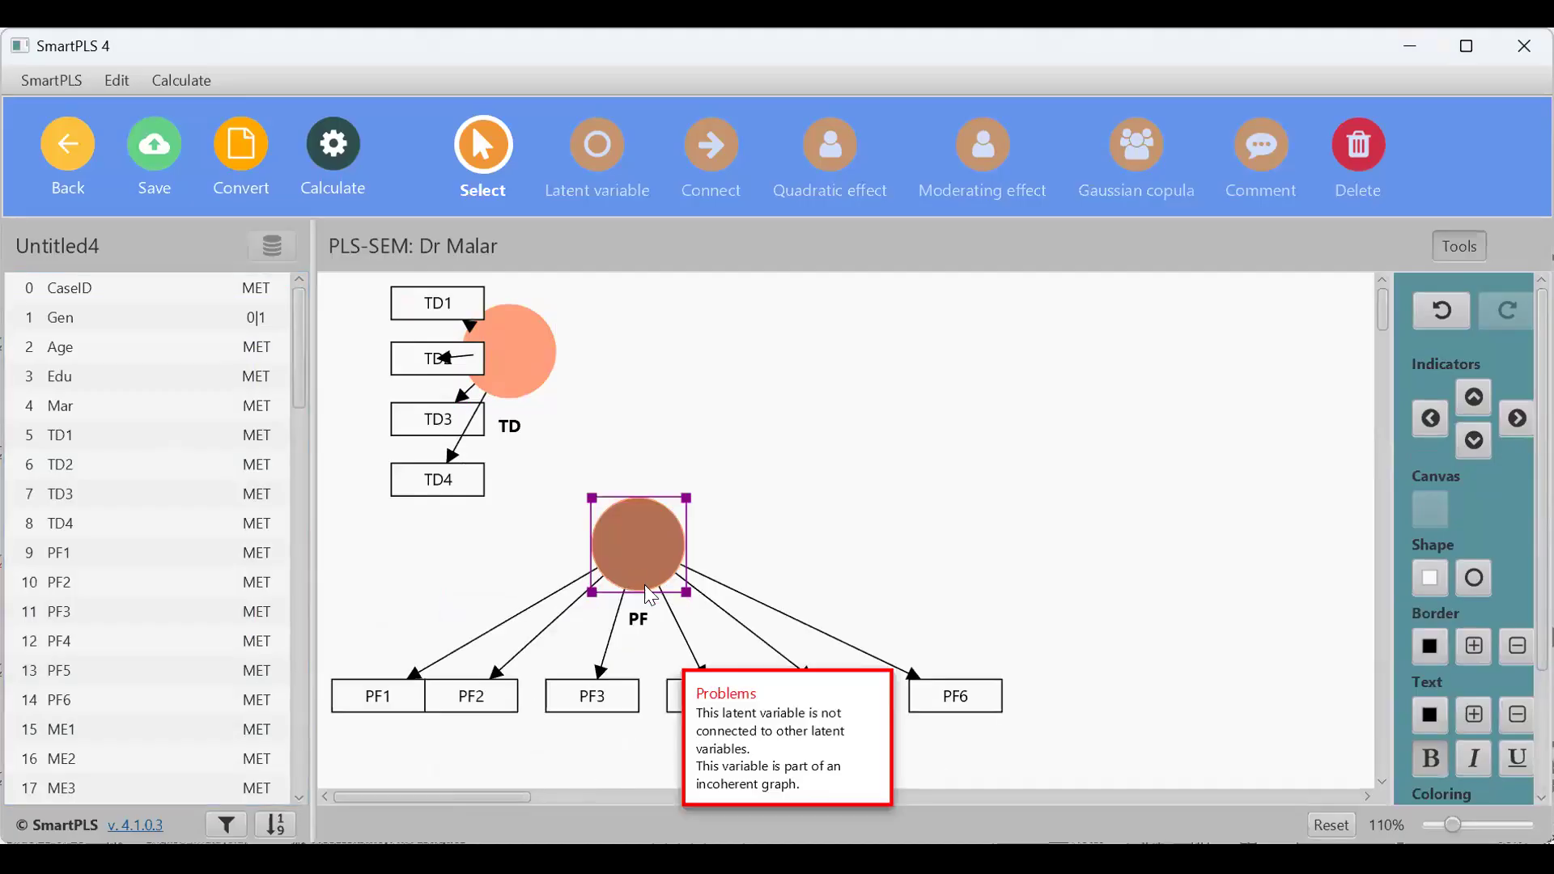
{"action": "left_click_drag", "start_coordinate": [598, 523], "coordinate": [645, 555]}
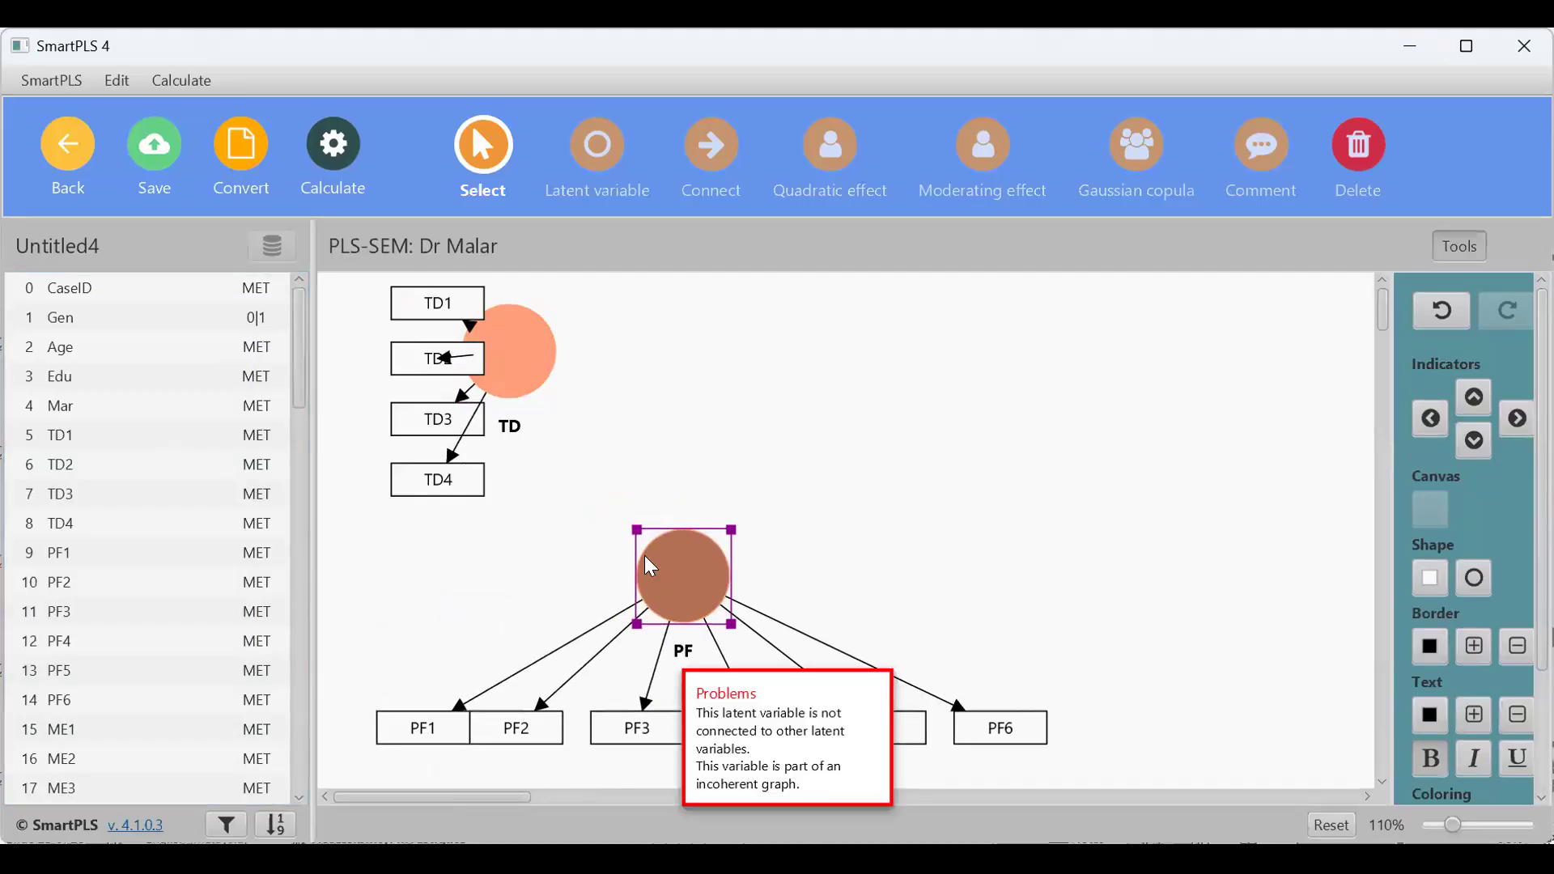
{"action": "left_click_drag", "start_coordinate": [522, 369], "coordinate": [518, 464]}
Step: Create the latent variable TF from indicators TF1 to TF4 in the lower-right area of the model canvas
{"action": "scroll", "coordinate": [95, 546], "scroll_direction": "down", "scroll_amount": 5}
{"action": "left_click", "coordinate": [63, 589]}
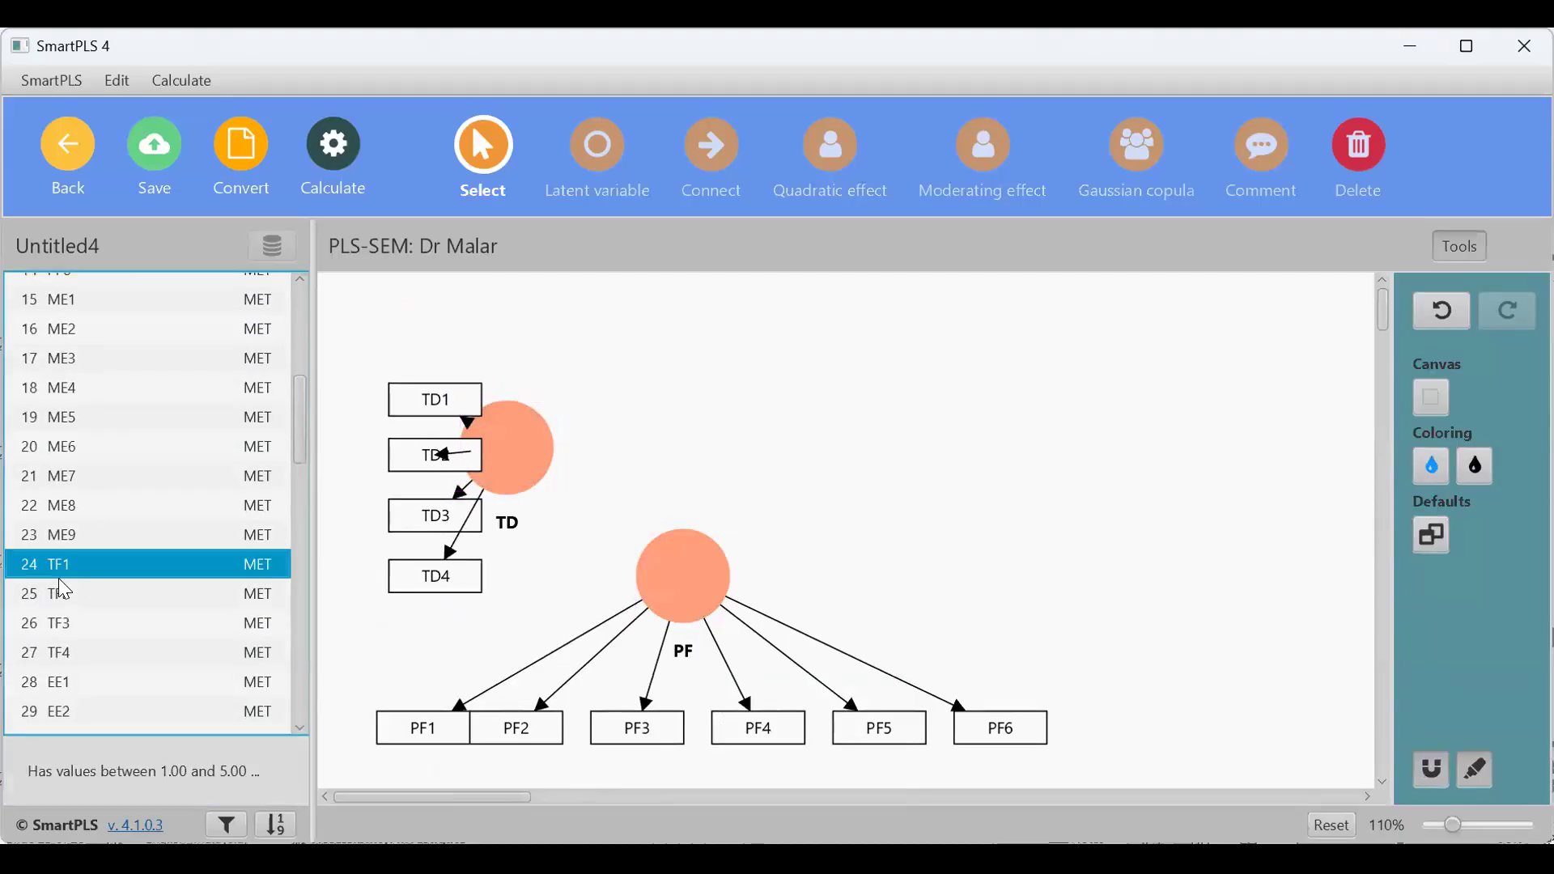
{"action": "left_click", "coordinate": [70, 647], "text": "shift"}
{"action": "left_click_drag", "start_coordinate": [84, 584], "coordinate": [1115, 588]}
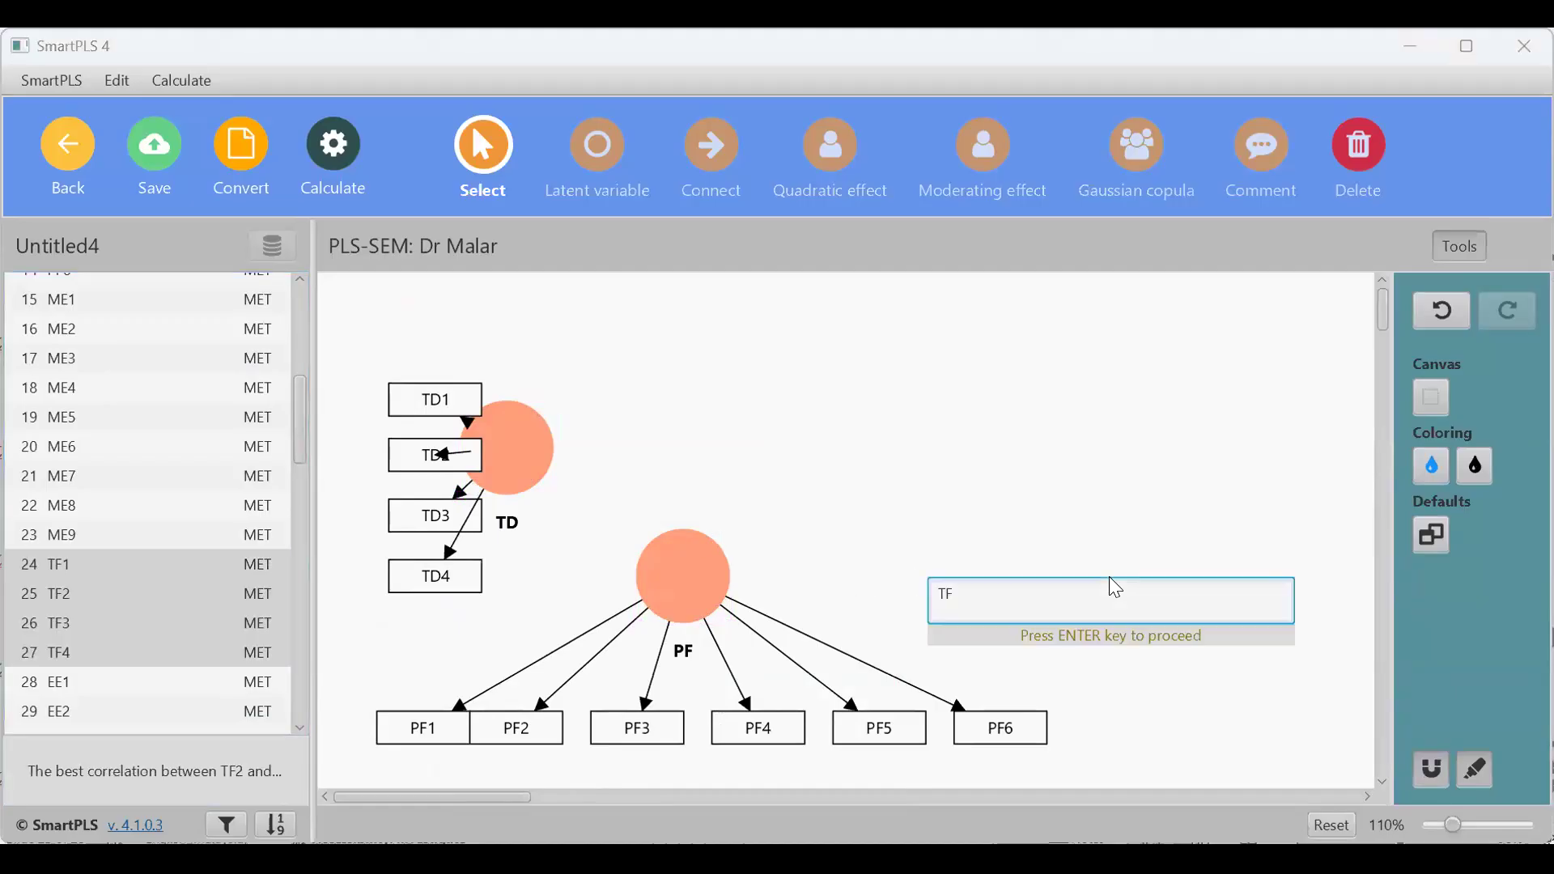
{"action": "key", "text": "Return"}
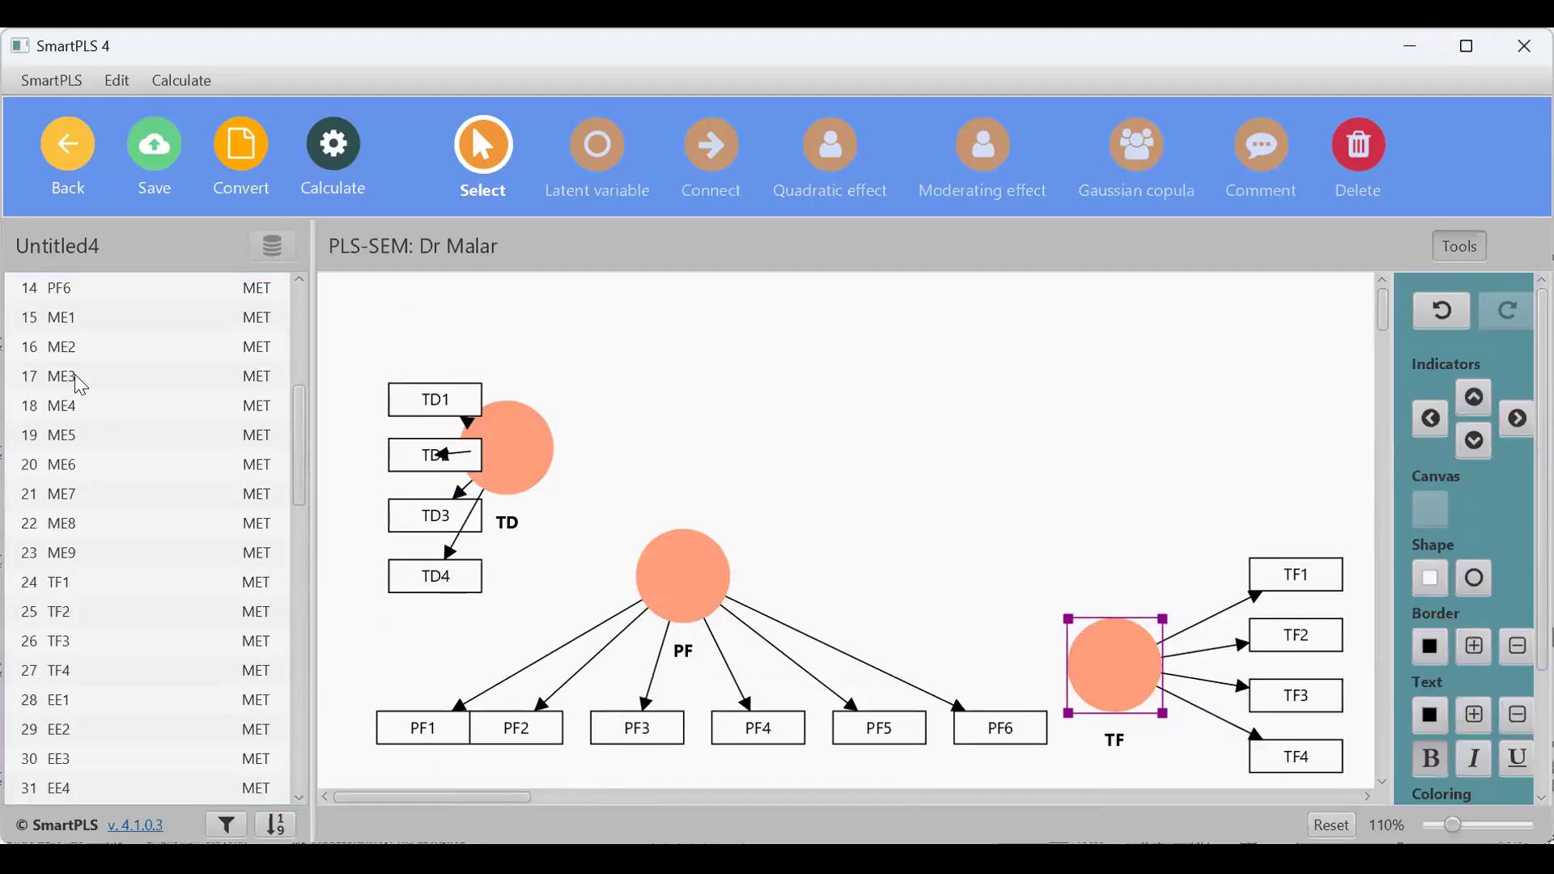
Step: Create the latent variable ME from indicators ME1 to ME9 in the upper middle of the canvas, with its indicators above it
{"action": "left_click", "coordinate": [69, 316]}
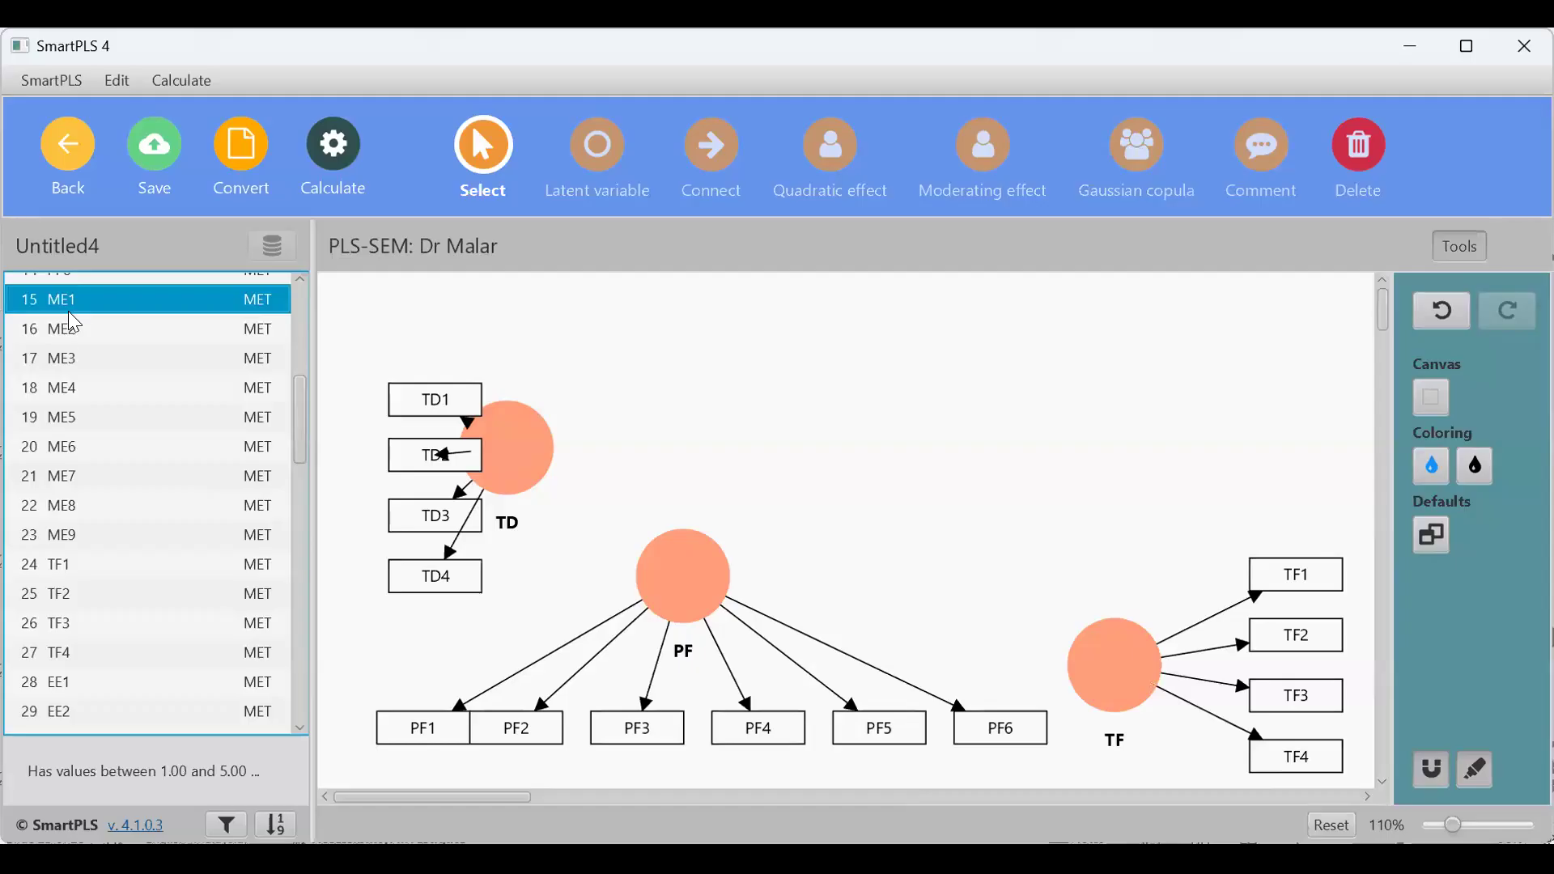
{"action": "left_click", "coordinate": [161, 535], "text": "shift"}
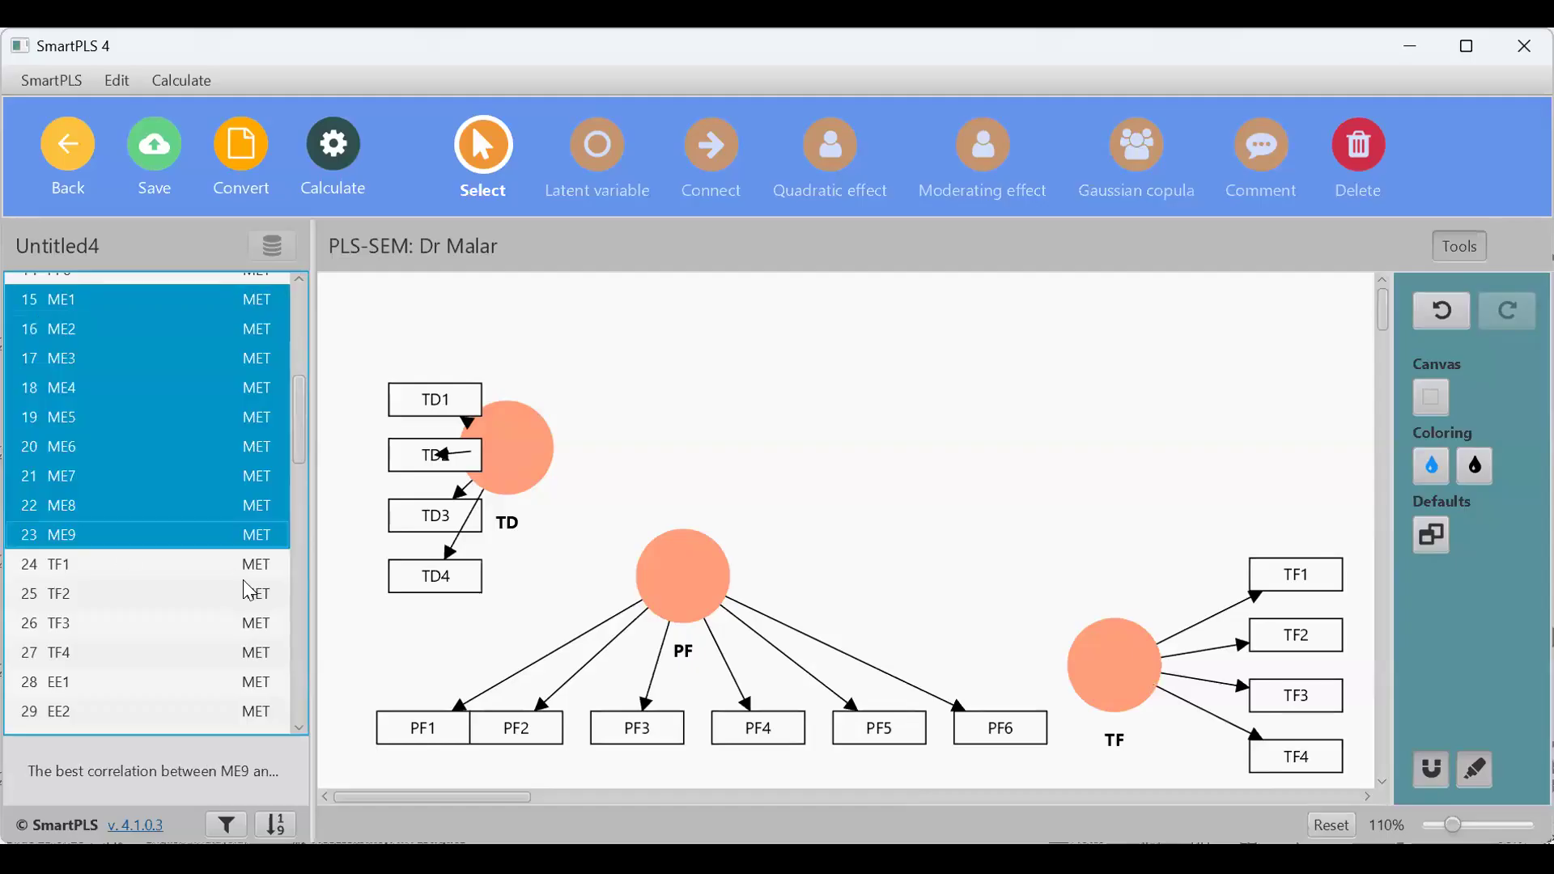
{"action": "left_click_drag", "start_coordinate": [135, 381], "coordinate": [961, 397]}
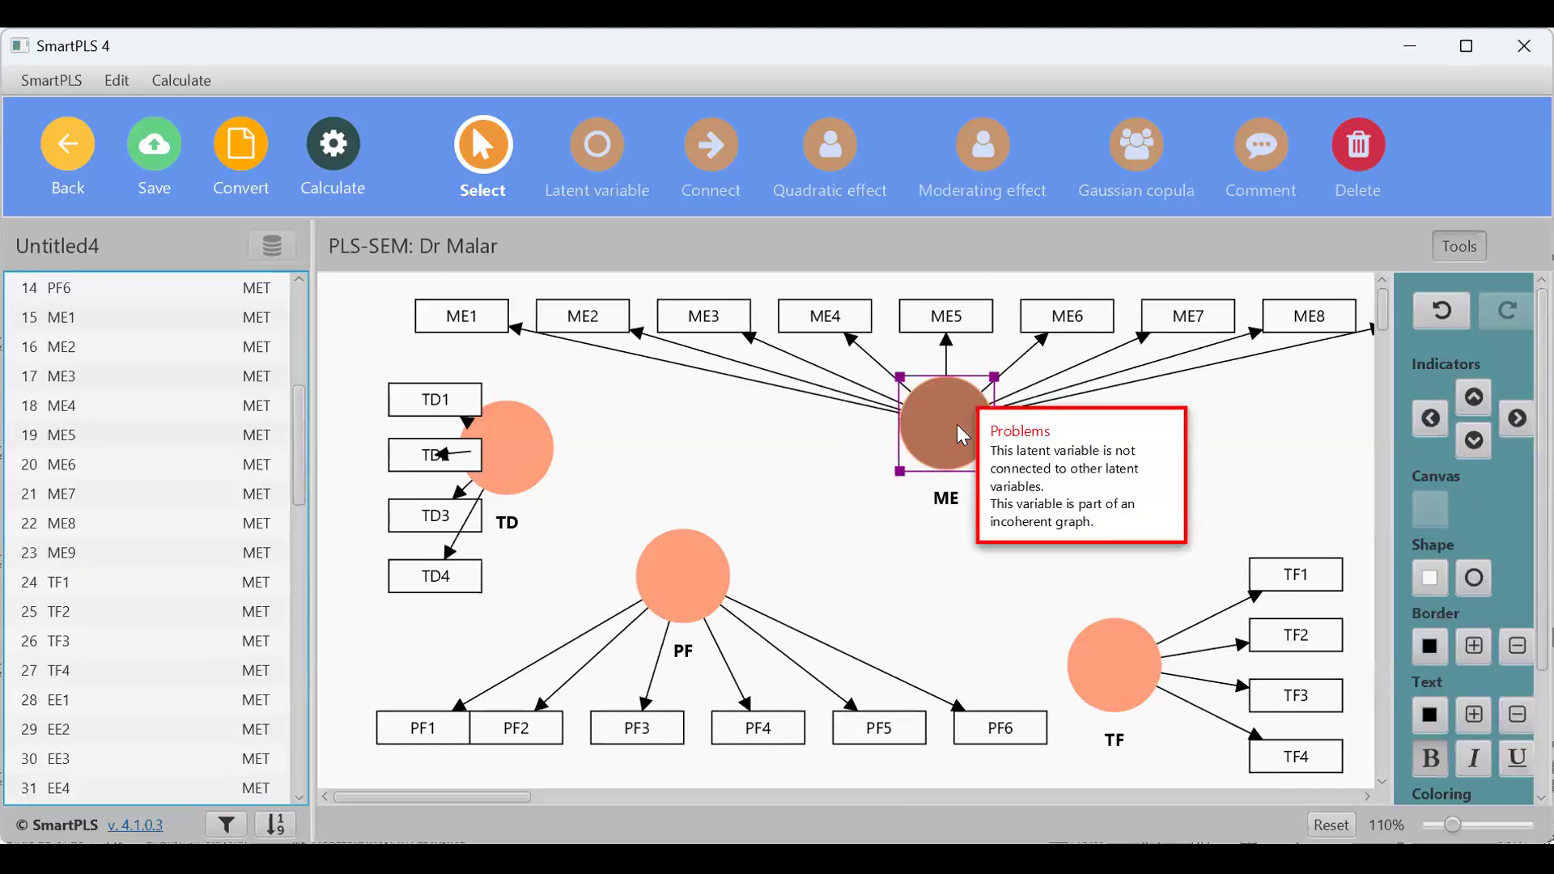
Step: Create the latent variable EE from indicators EE1 to EE7 between ME and TF on the canvas
{"action": "scroll", "coordinate": [109, 621], "scroll_direction": "down", "scroll_amount": 4}
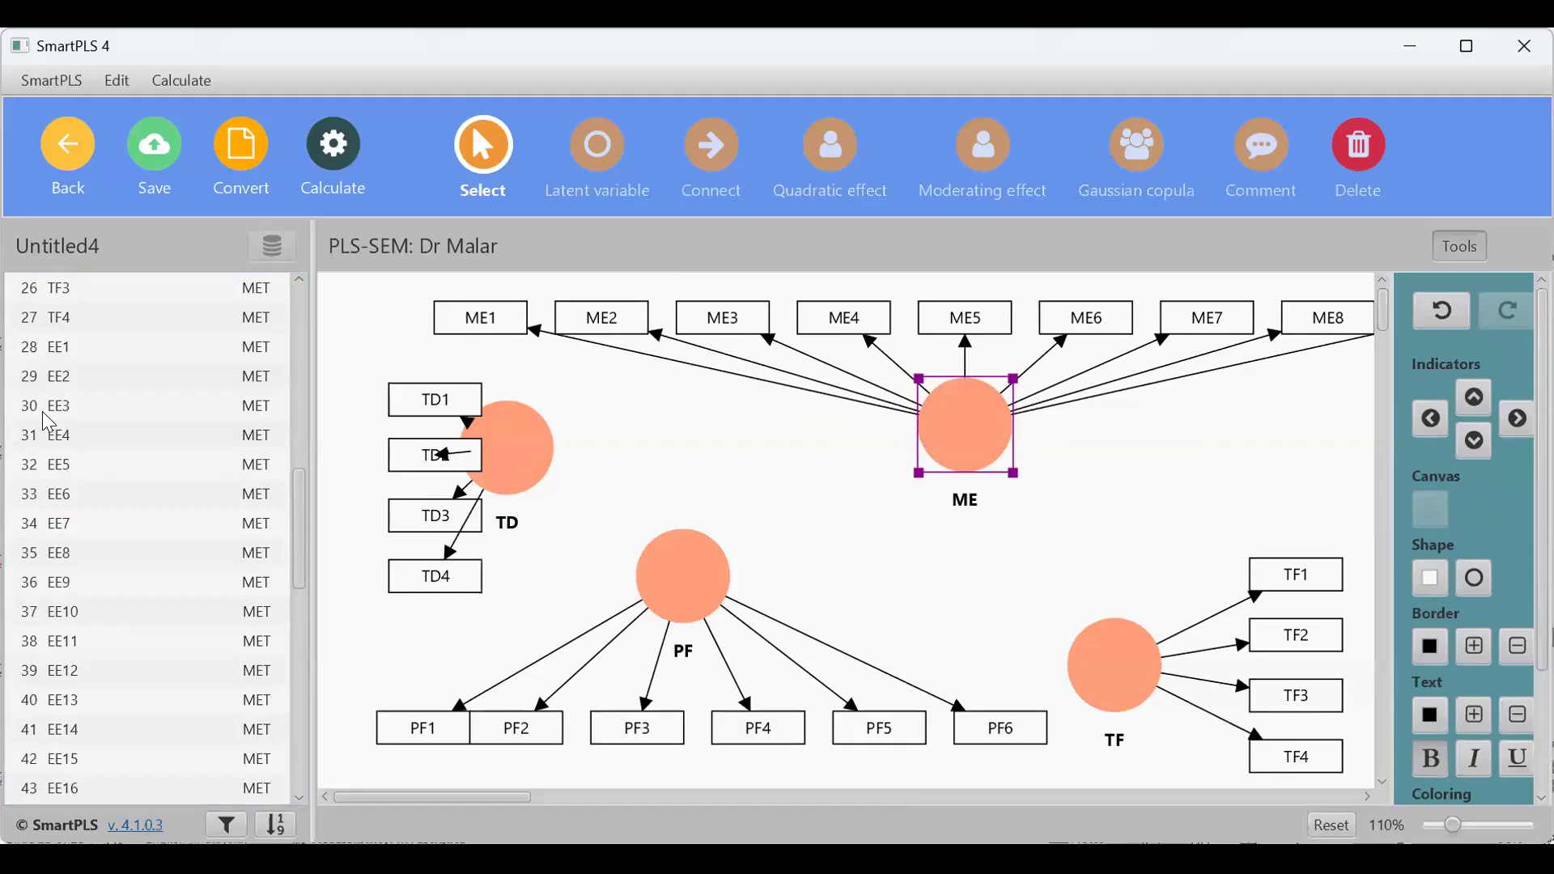
{"action": "left_click", "coordinate": [52, 347]}
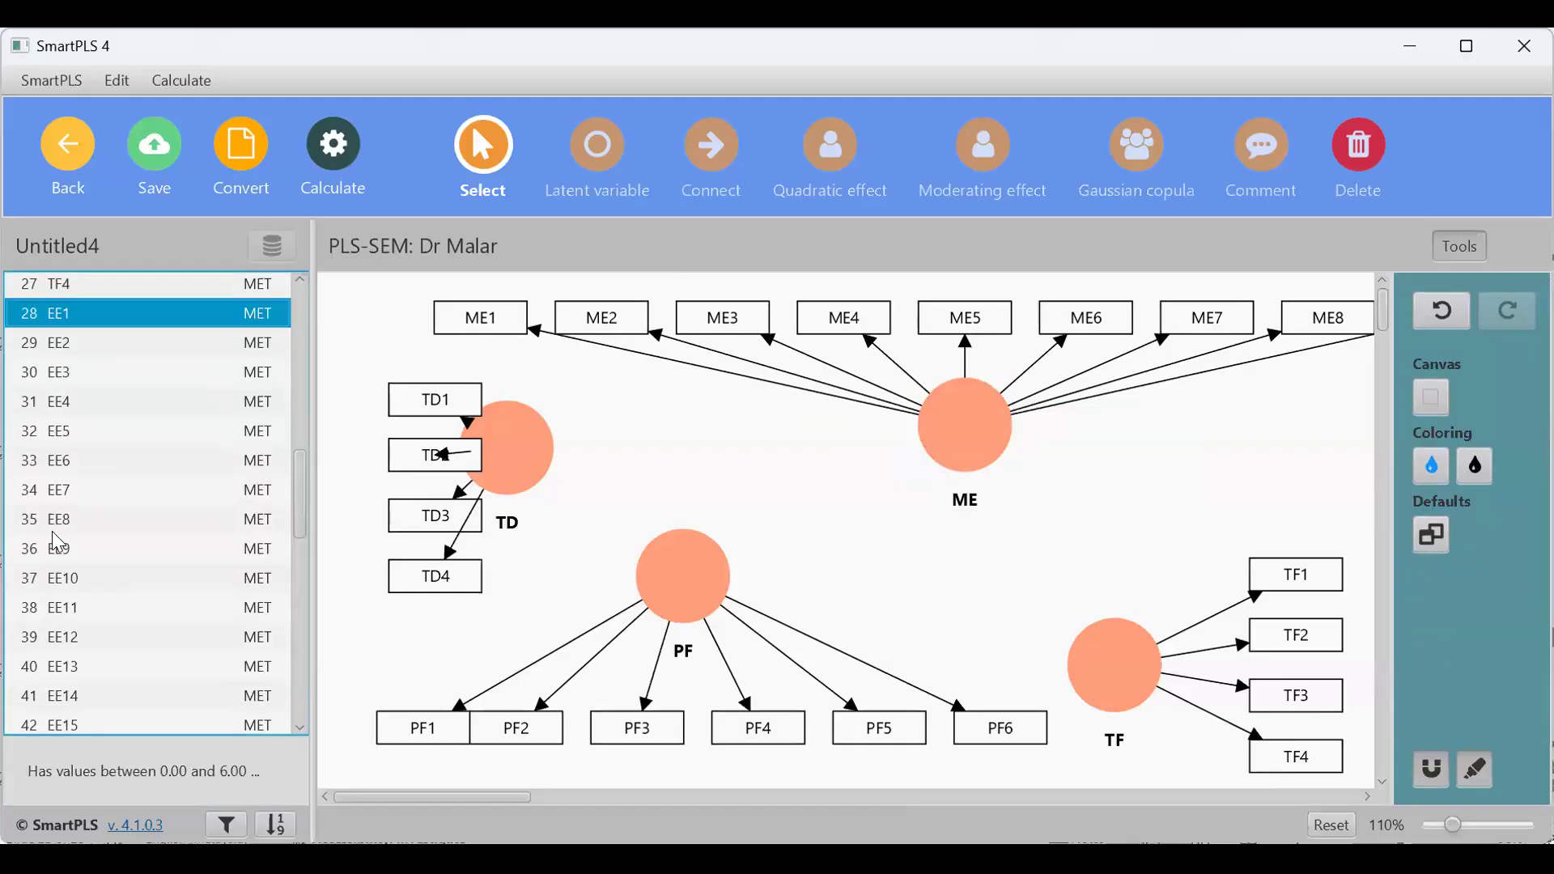
{"action": "left_click", "coordinate": [65, 490], "text": "shift"}
{"action": "left_click_drag", "start_coordinate": [122, 405], "coordinate": [1105, 592]}
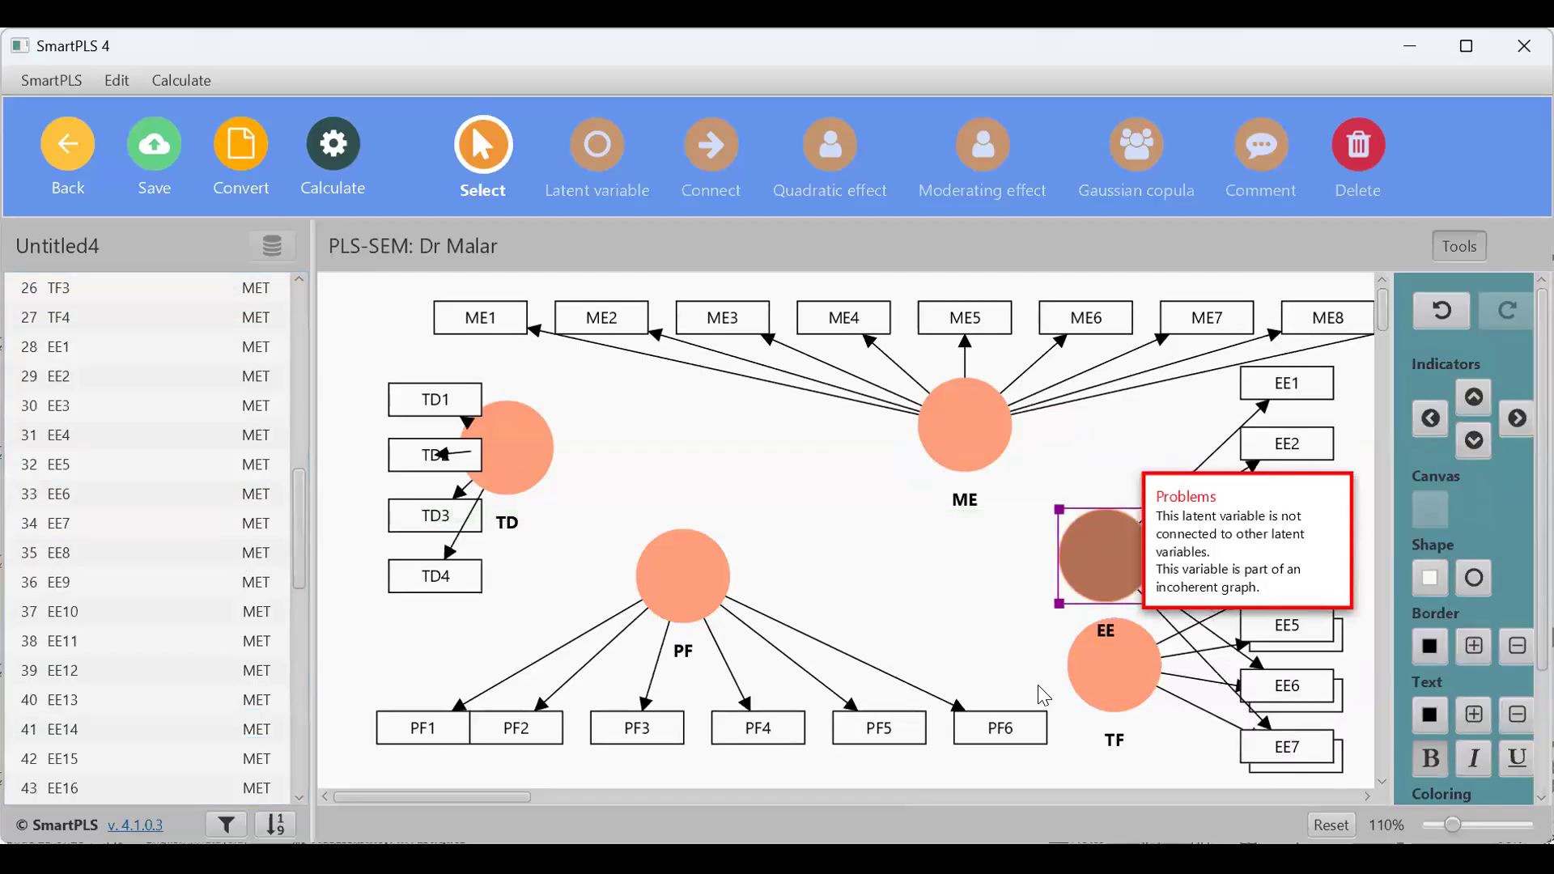
Step: Align the TF construct's indicators to the bottom, clear of the EE indicators
{"action": "left_click", "coordinate": [1119, 659]}
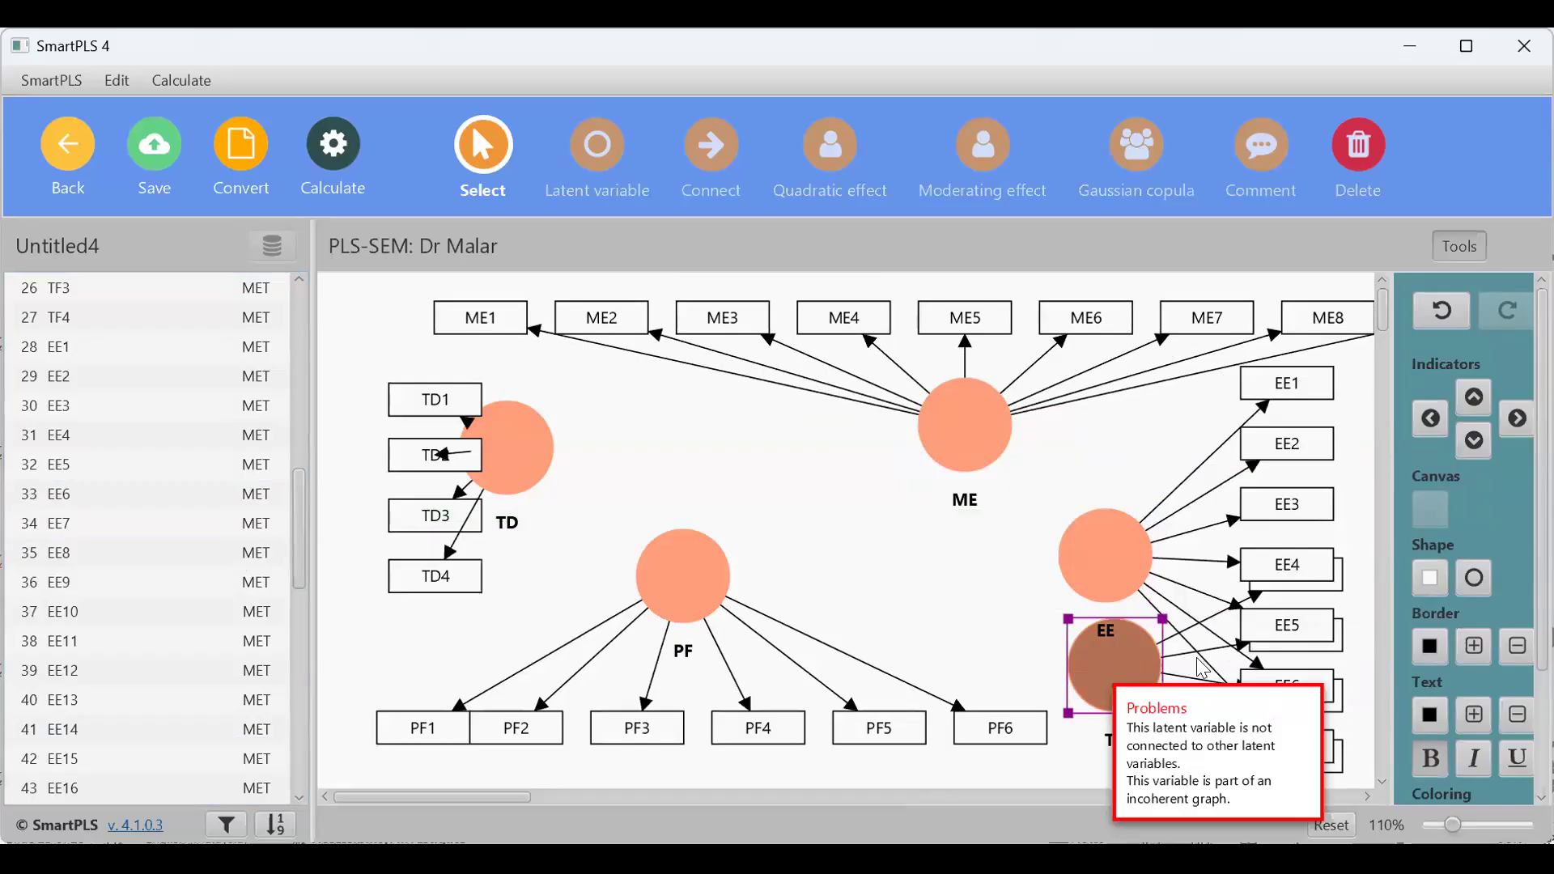
{"action": "right_click", "coordinate": [1320, 751]}
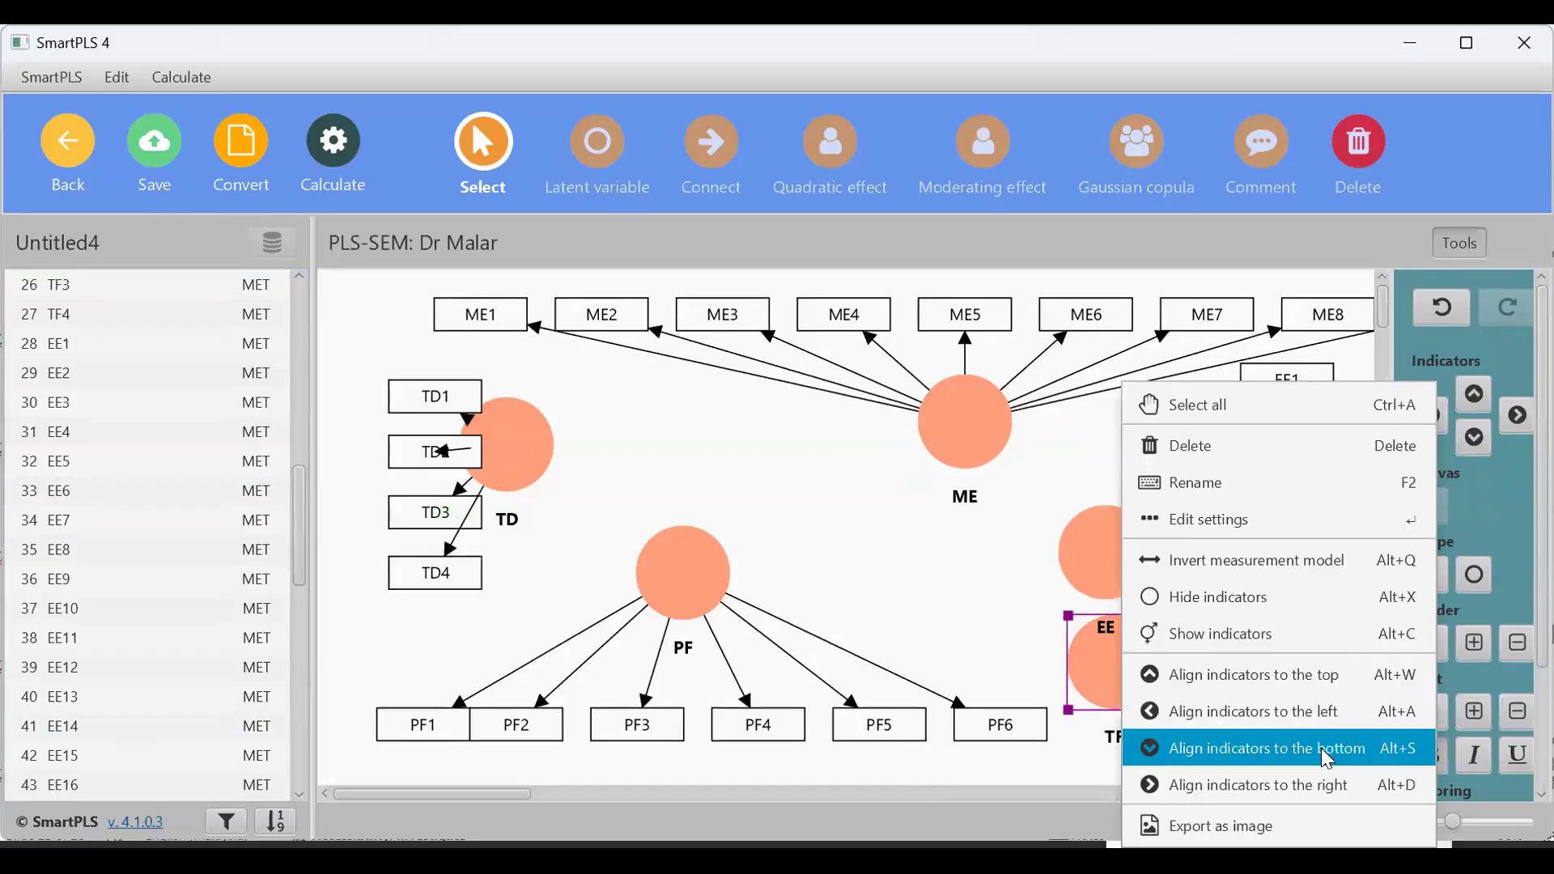
{"action": "left_click", "coordinate": [1099, 640]}
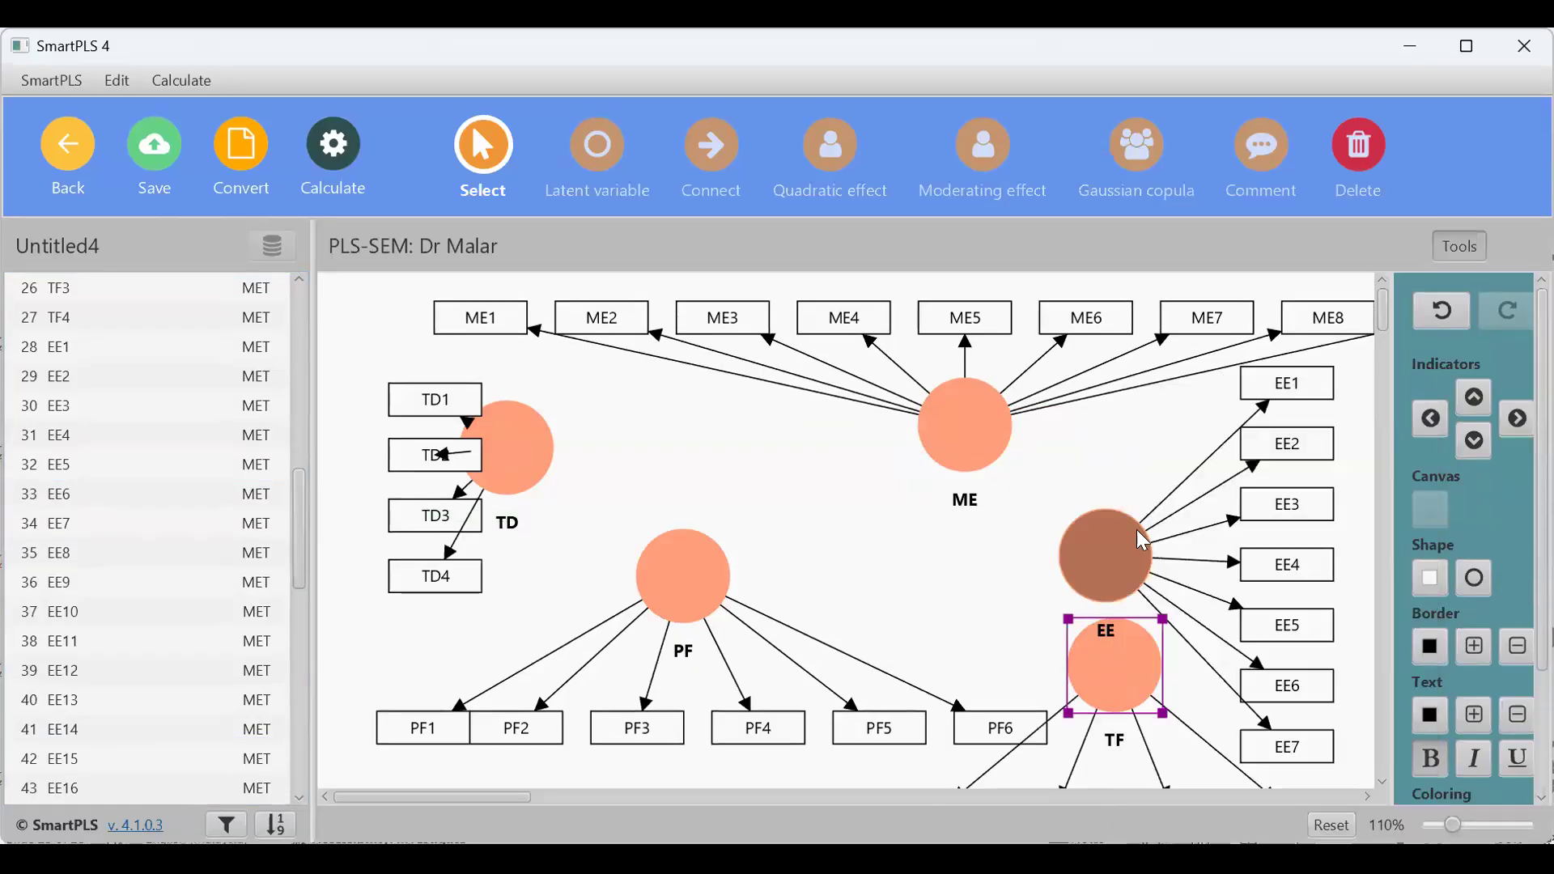
Step: Widen the canvas by hiding the formatting tools, and move EE and TF apart so that they no longer overlap
{"action": "left_click", "coordinate": [1445, 256]}
{"action": "left_click_drag", "start_coordinate": [1134, 533], "coordinate": [1322, 525]}
{"action": "left_click_drag", "start_coordinate": [1119, 657], "coordinate": [1200, 618]}
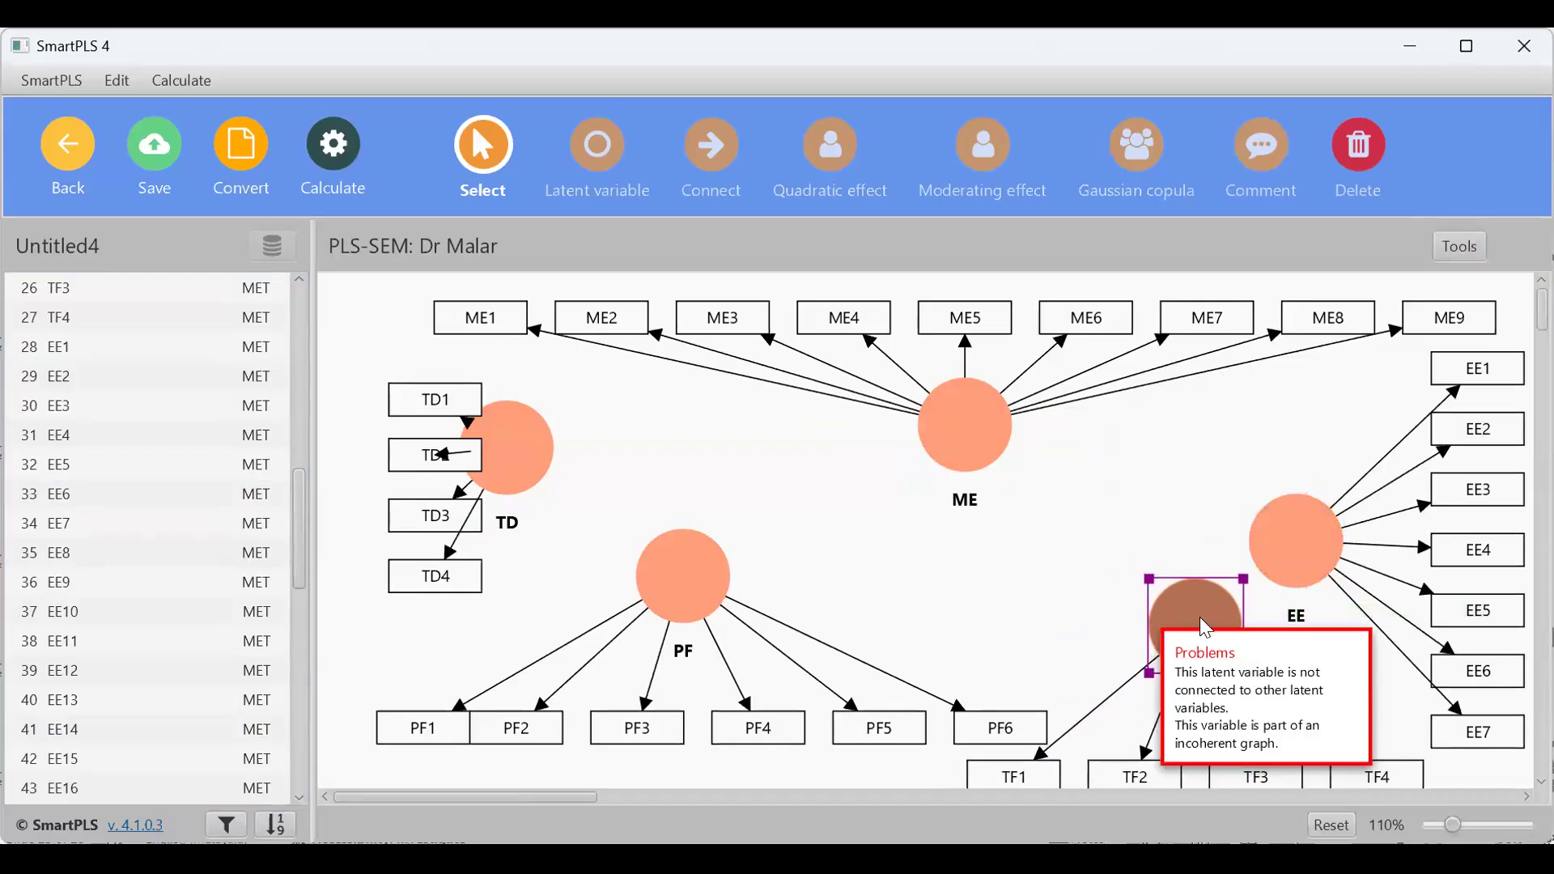
{"action": "left_click", "coordinate": [971, 575]}
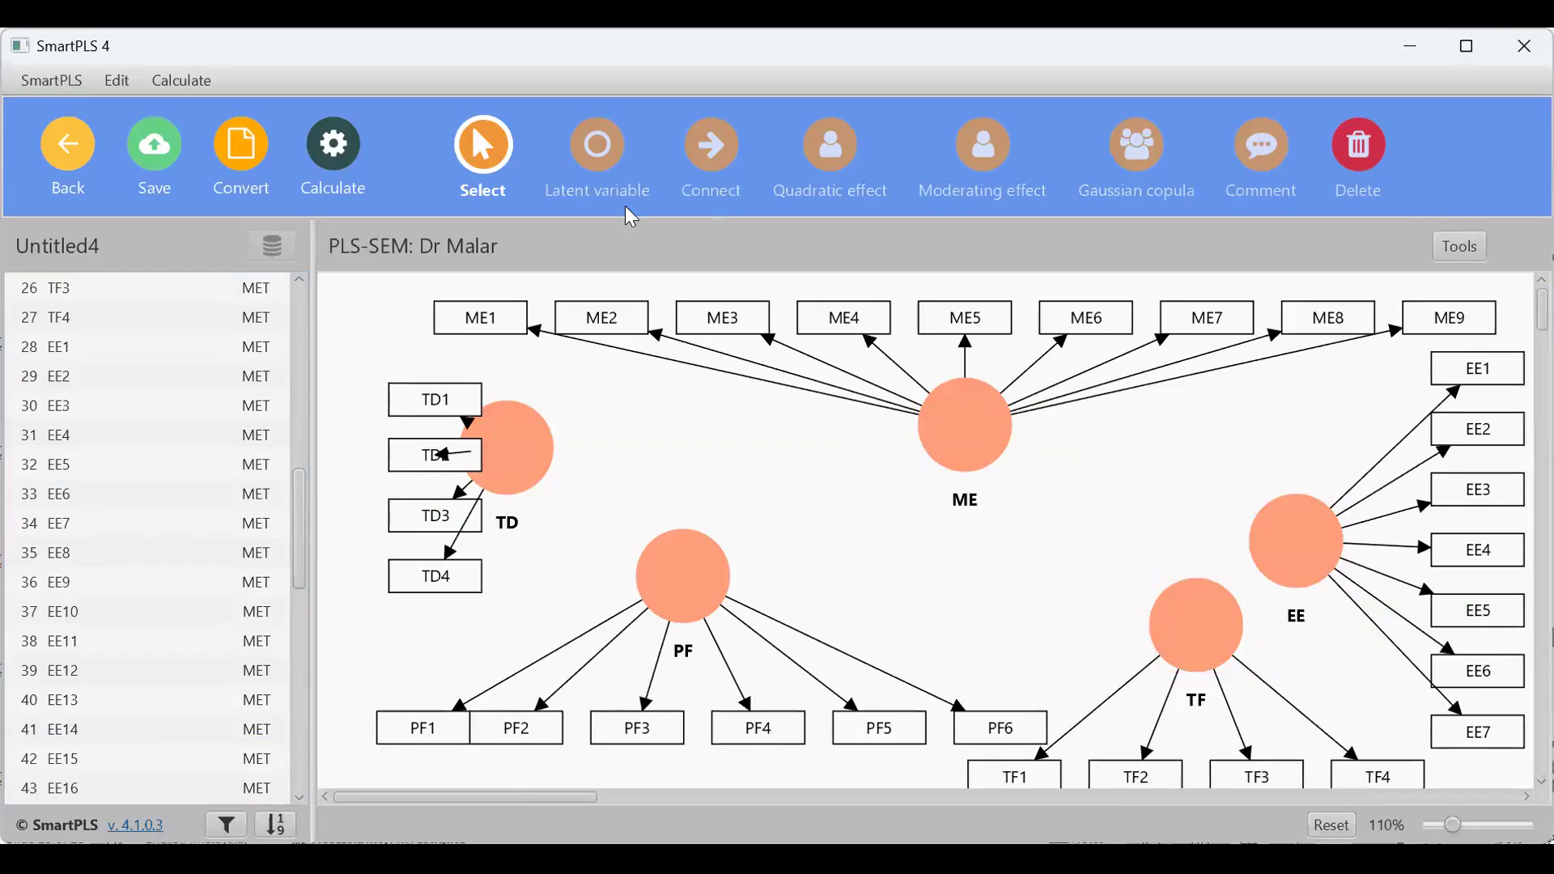
Step: Connect TD to ME and ME to EE with structural paths
{"action": "left_click", "coordinate": [725, 162]}
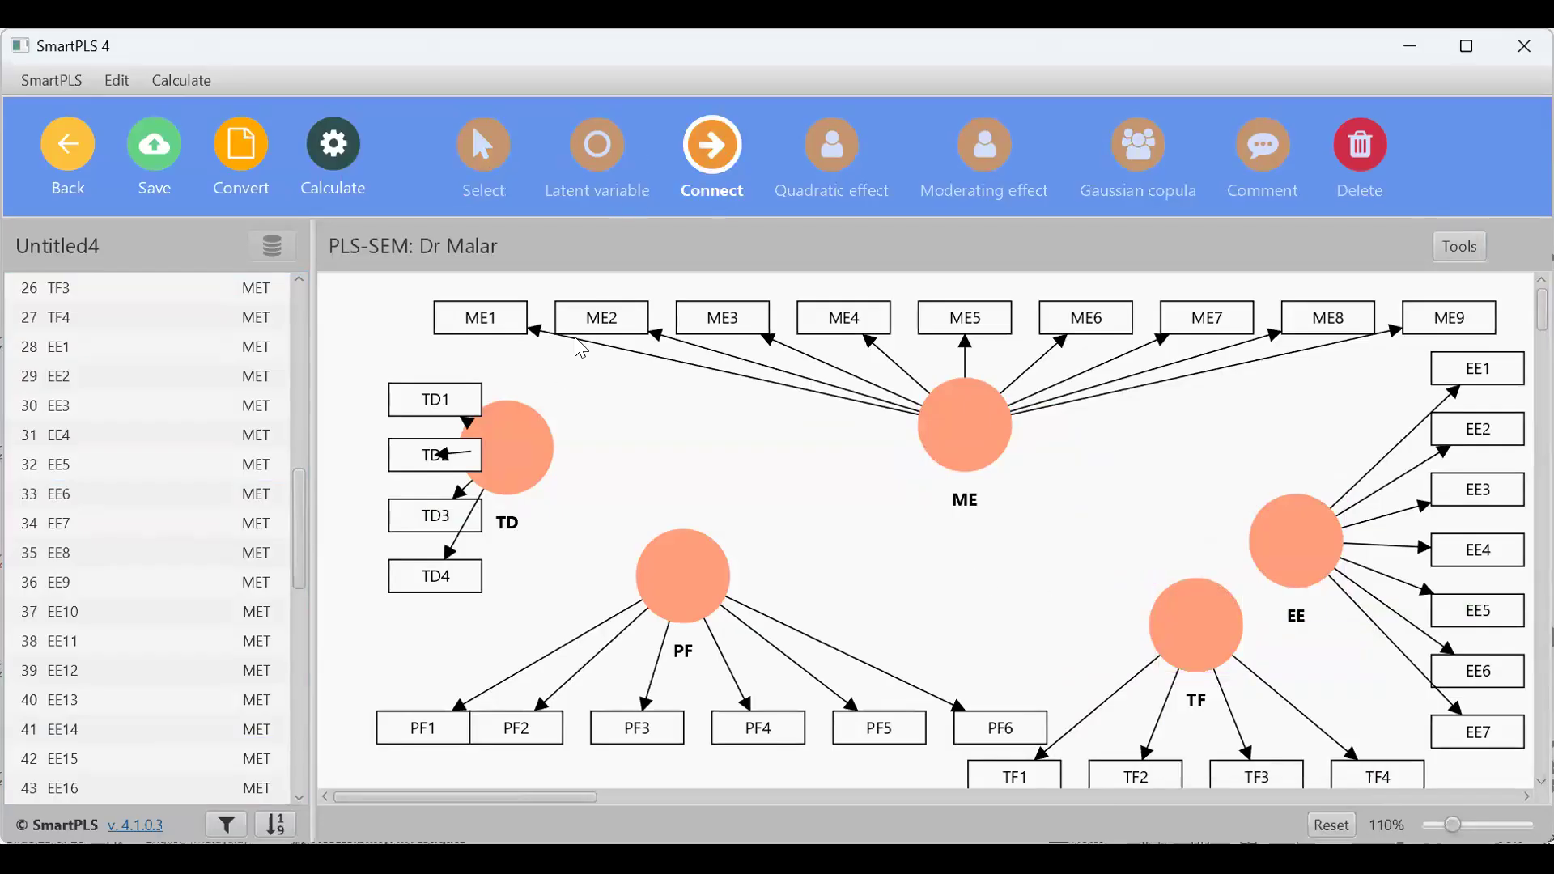
{"action": "left_click", "coordinate": [547, 441]}
{"action": "left_click", "coordinate": [961, 419]}
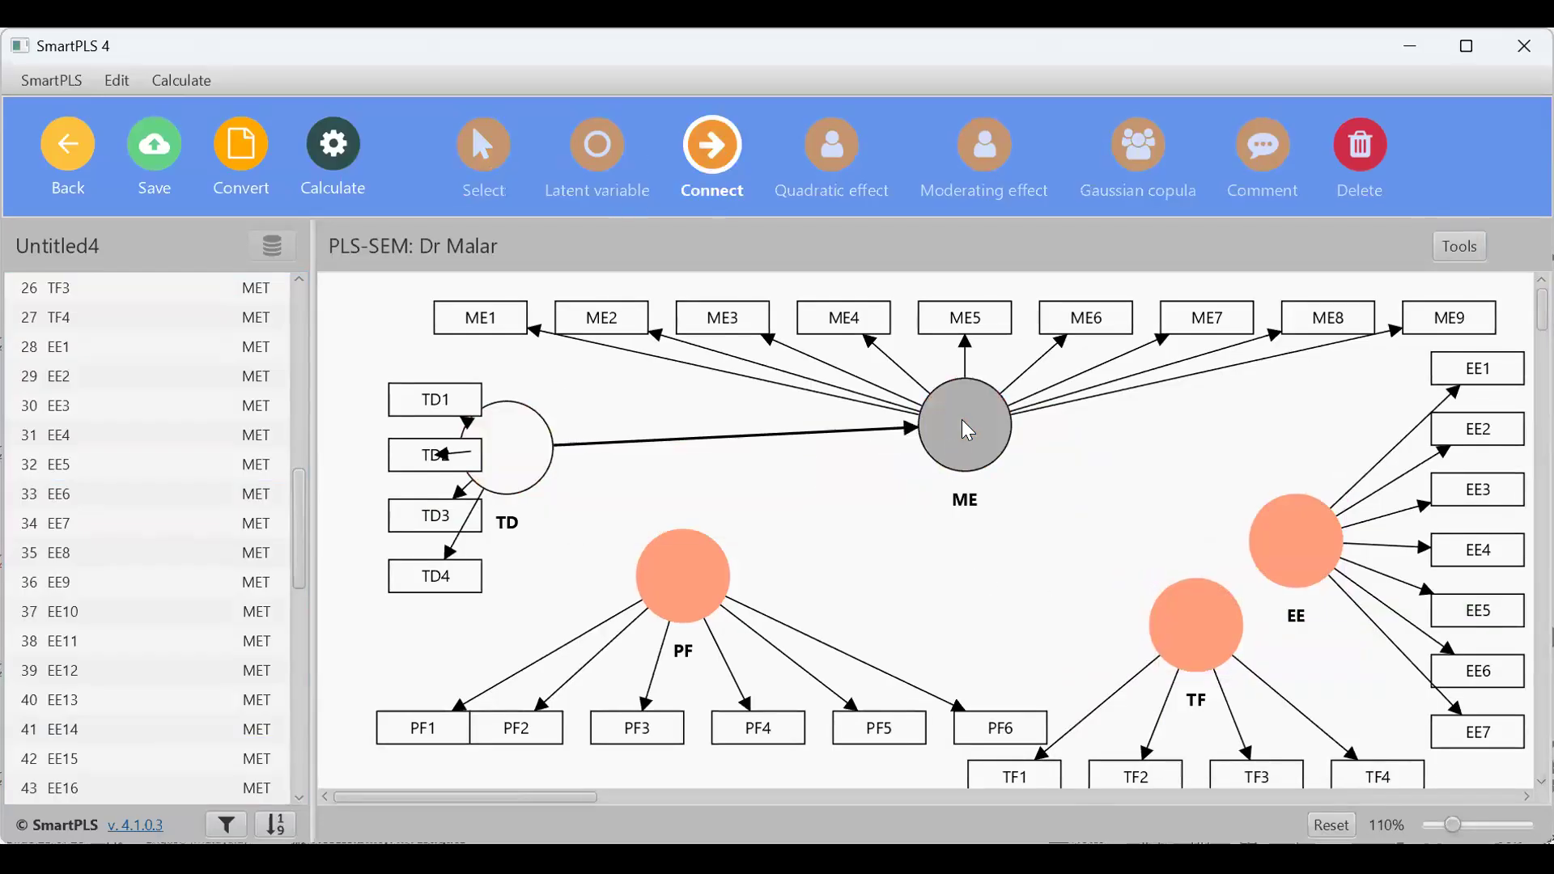
{"action": "left_click", "coordinate": [1002, 429]}
{"action": "left_click", "coordinate": [1255, 524]}
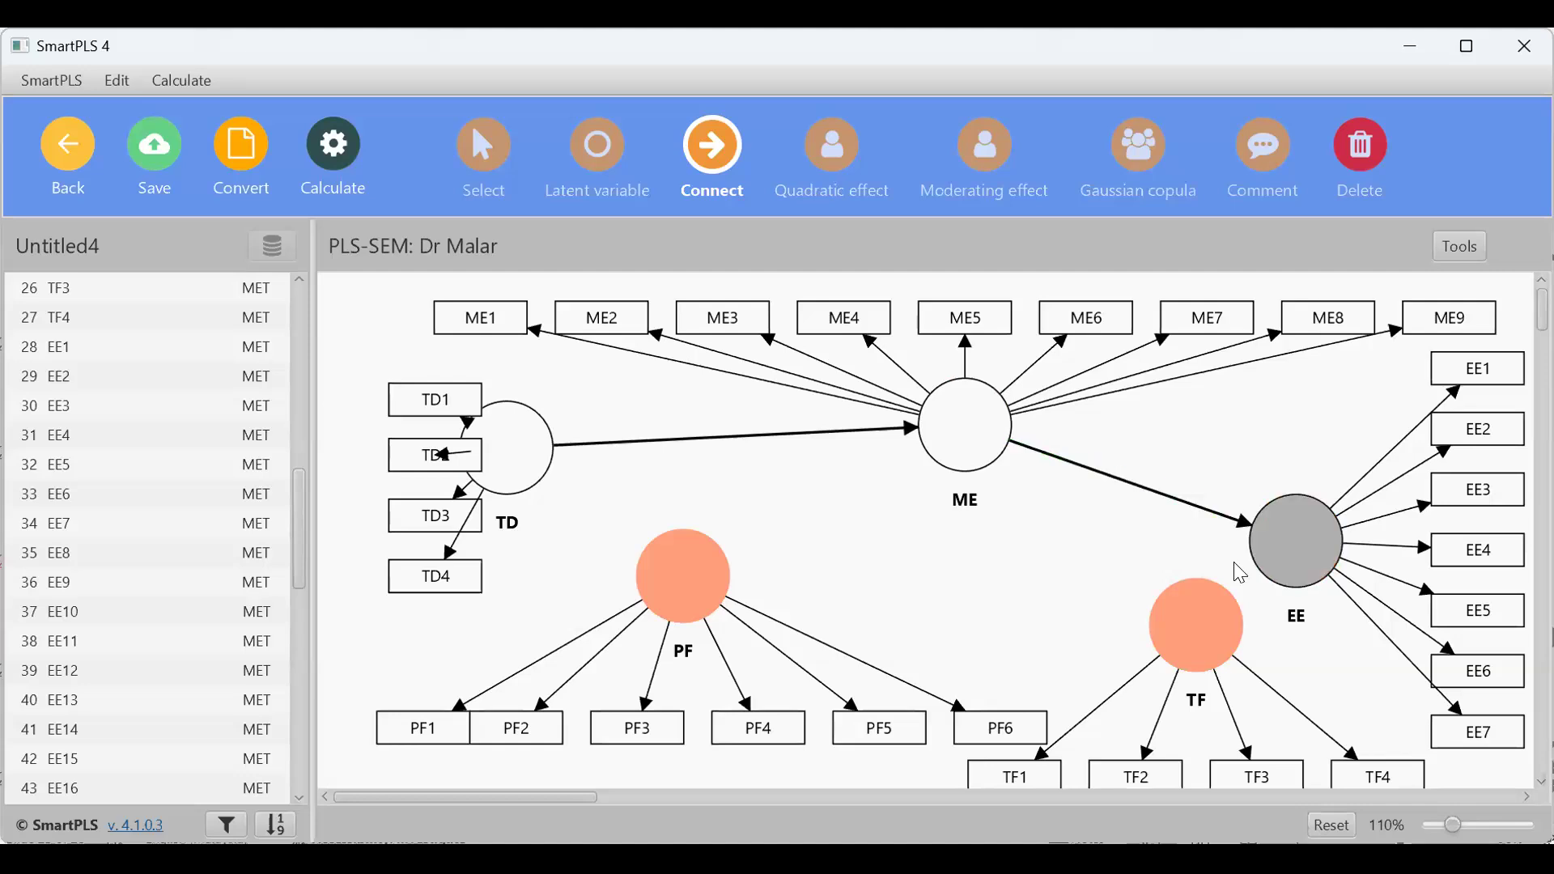
Step: Connect PF to EE with a structural path, and link TF to that path as its moderator
{"action": "left_click", "coordinate": [688, 577]}
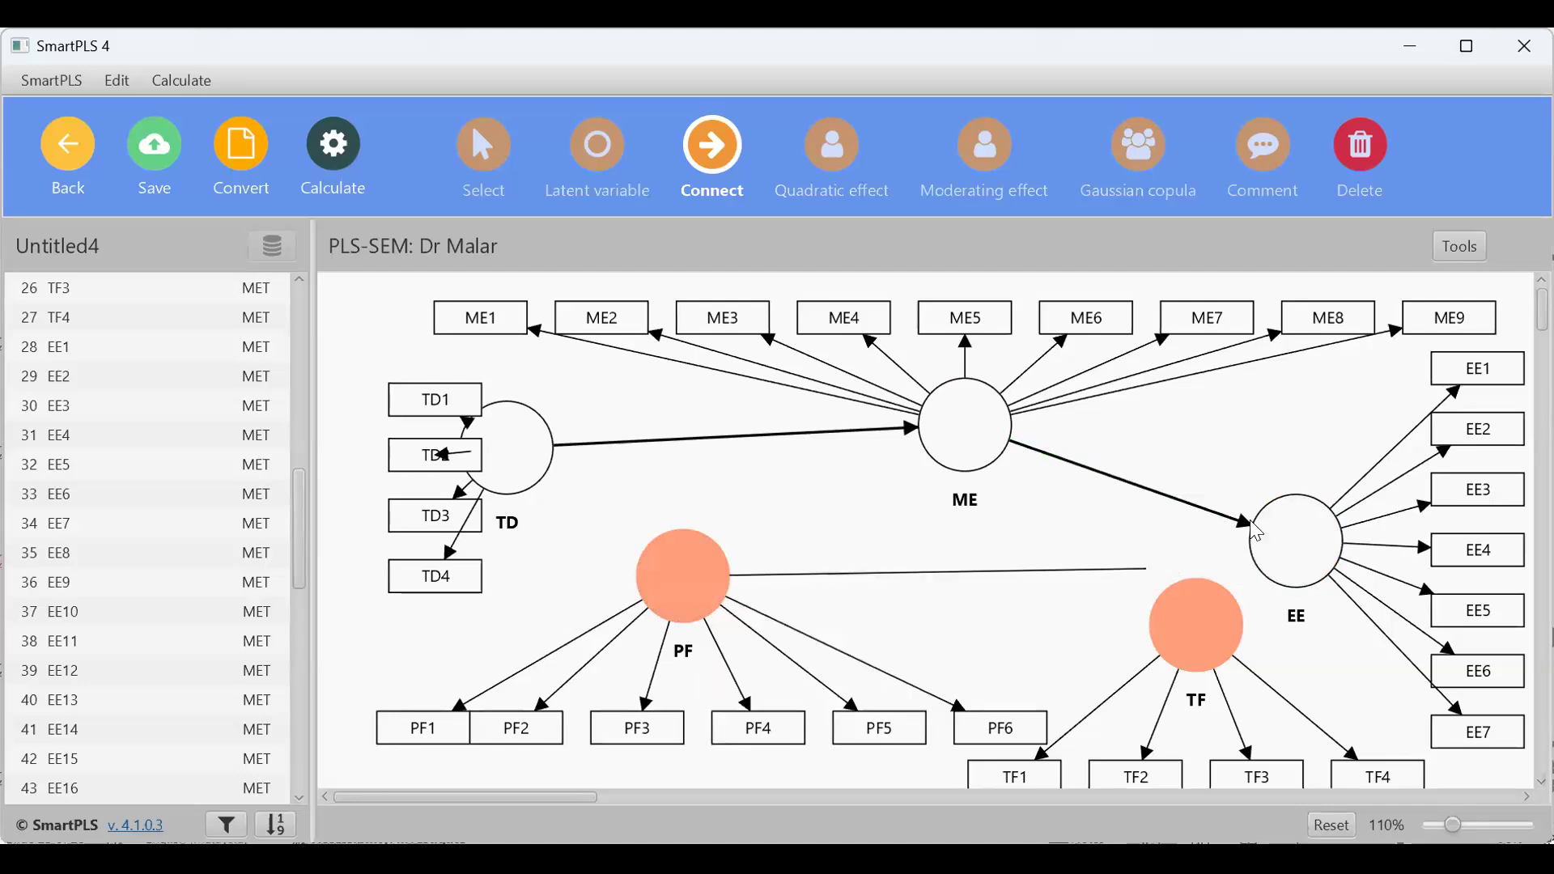
{"action": "left_click", "coordinate": [1270, 542]}
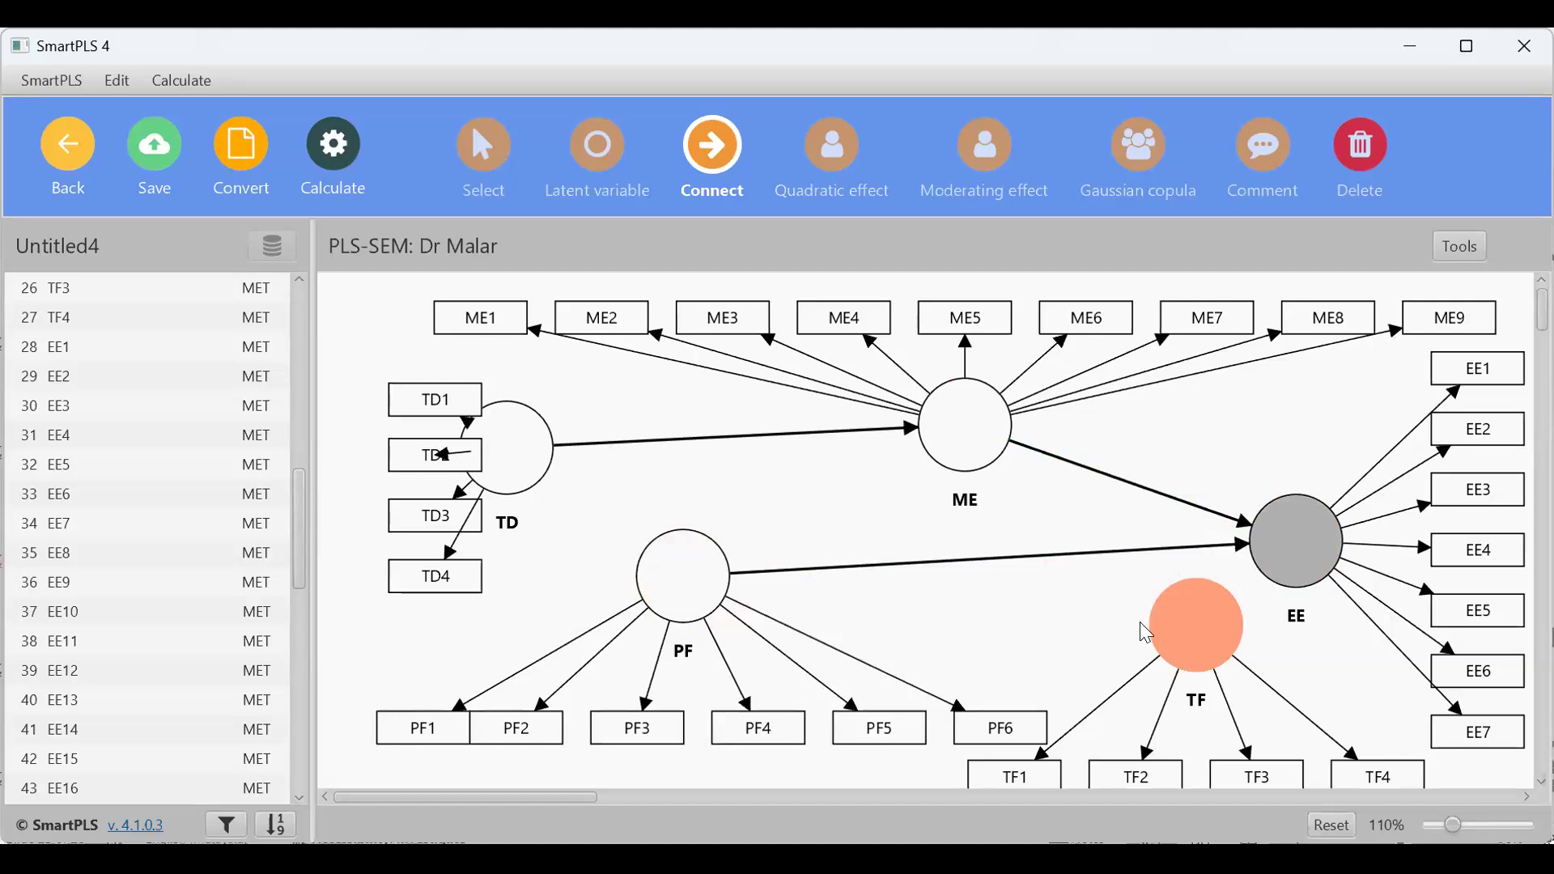
{"action": "left_click", "coordinate": [1160, 604]}
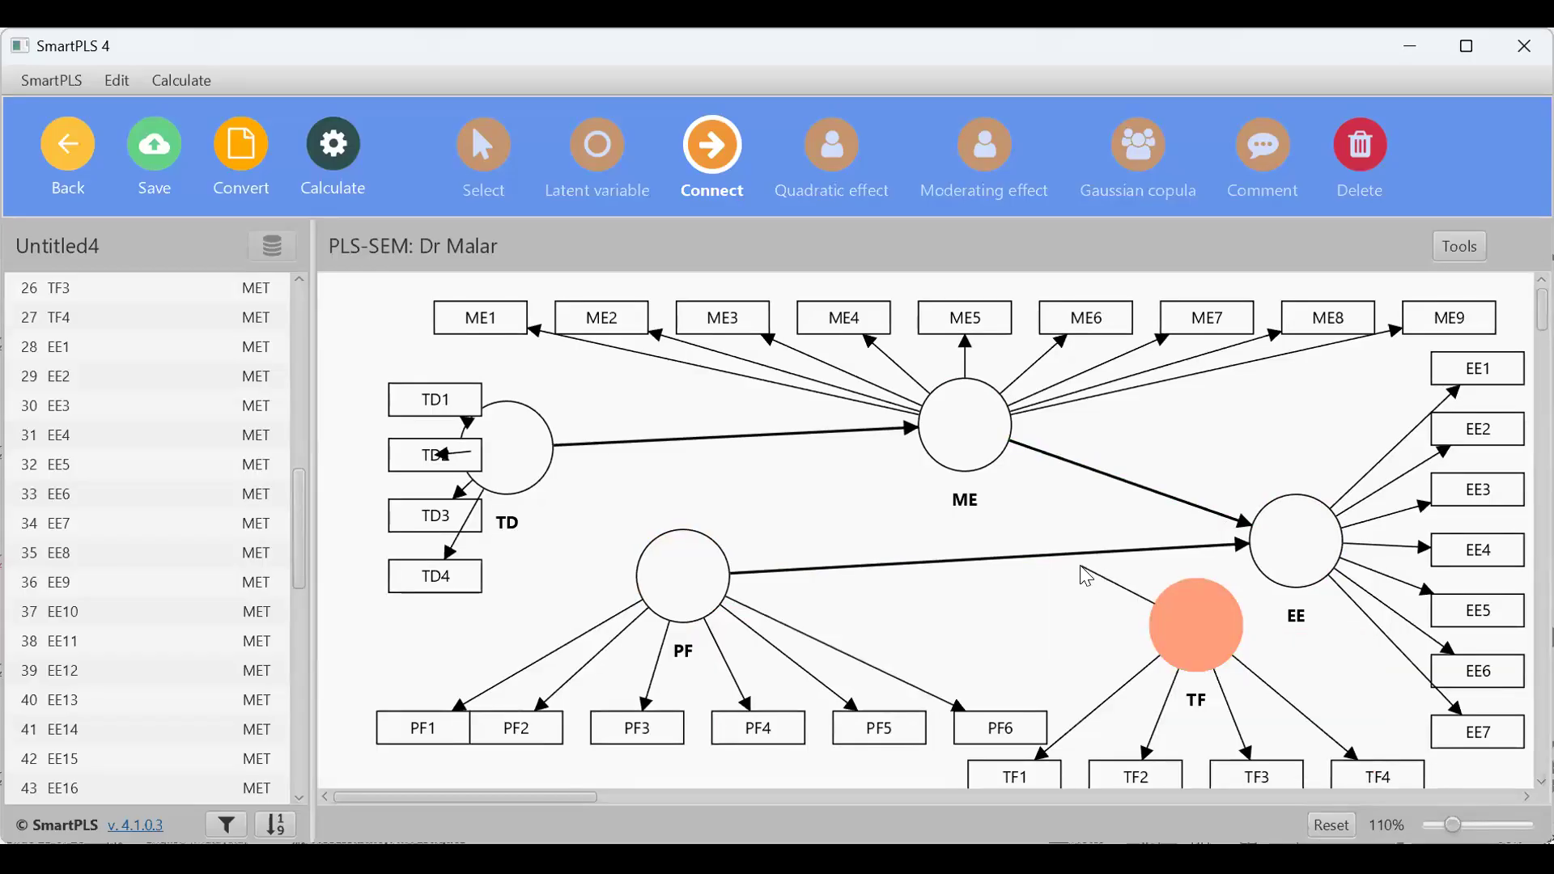
{"action": "left_click", "coordinate": [1089, 555]}
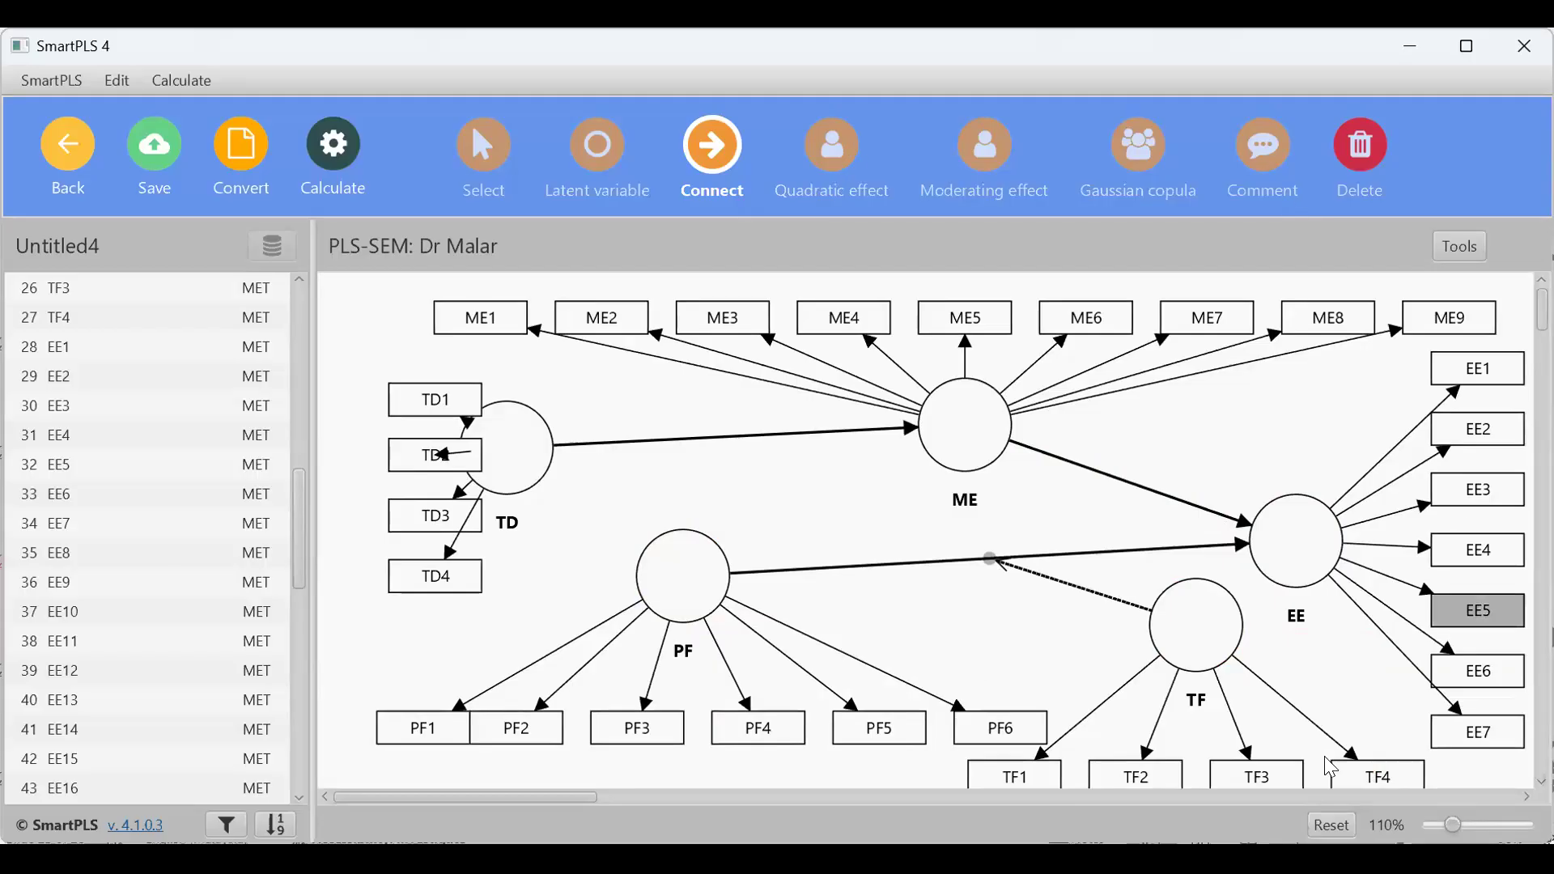
Step: Move indicators TD1 to TD4 outward so that they sit in a column clear of the TD construct
{"action": "left_click_drag", "start_coordinate": [1458, 825], "coordinate": [1457, 832]}
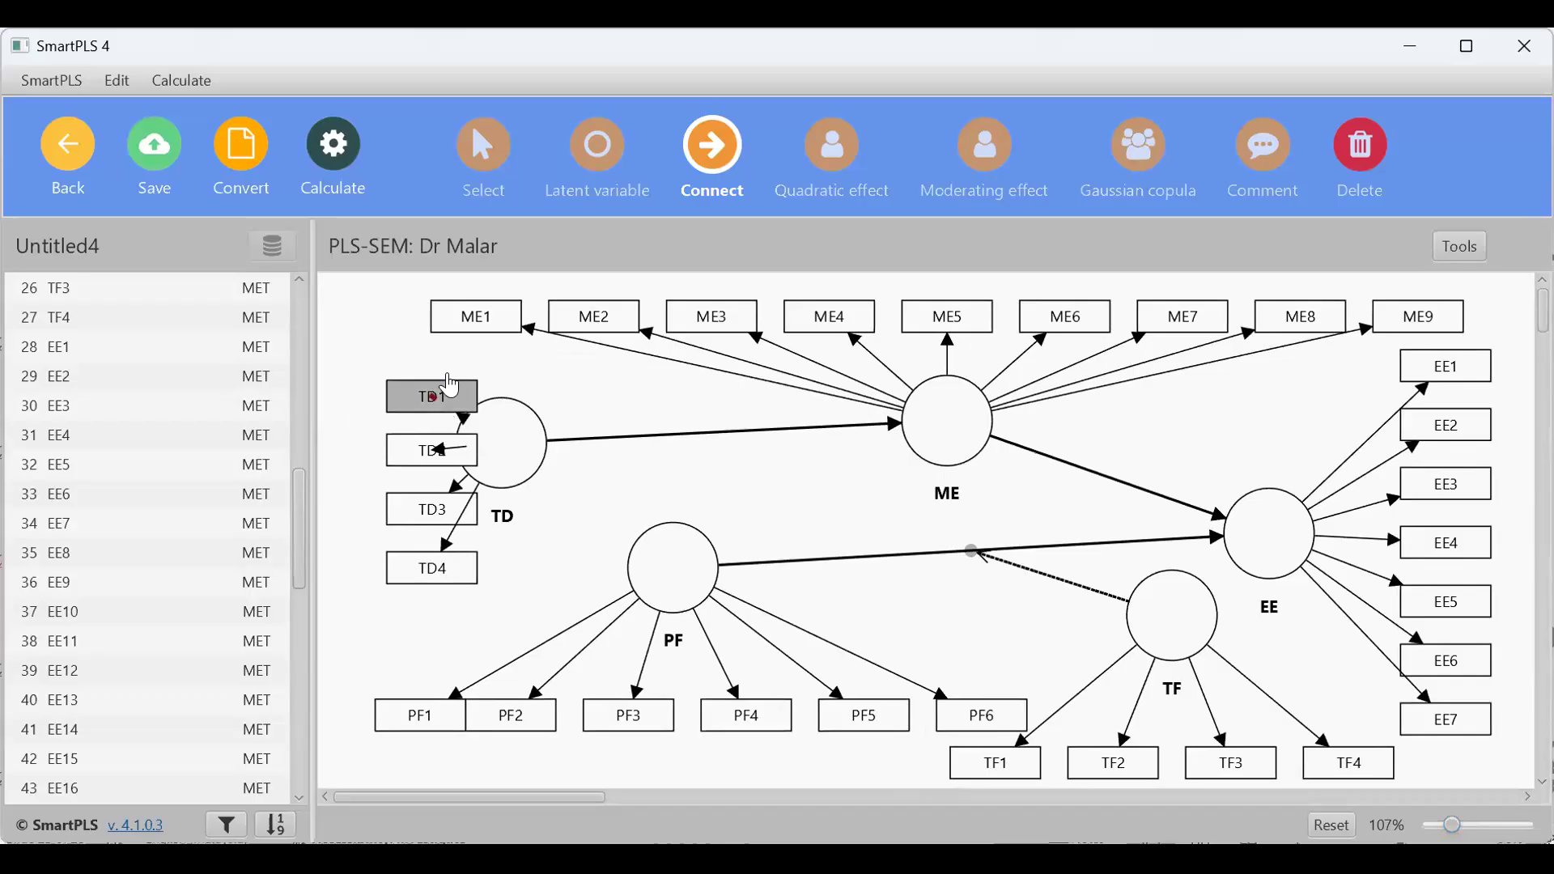
{"action": "key", "text": "Escape"}
{"action": "left_click_drag", "start_coordinate": [443, 403], "coordinate": [396, 394]}
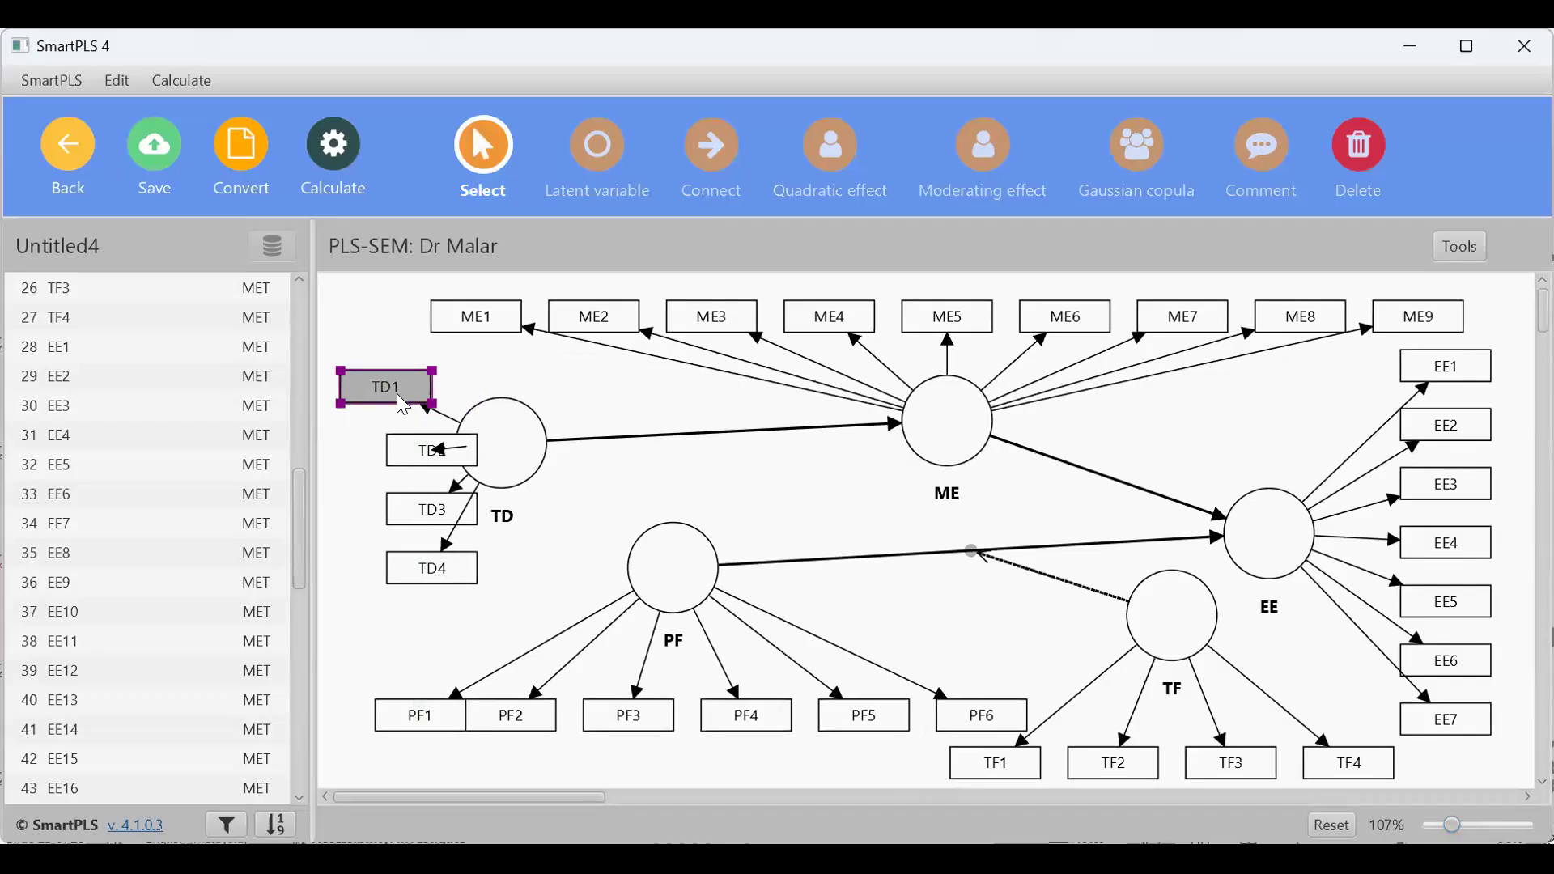
{"action": "left_click", "coordinate": [437, 449]}
{"action": "left_click_drag", "start_coordinate": [424, 459], "coordinate": [377, 452]}
{"action": "left_click_drag", "start_coordinate": [419, 513], "coordinate": [370, 501]}
{"action": "left_click_drag", "start_coordinate": [453, 580], "coordinate": [412, 551]}
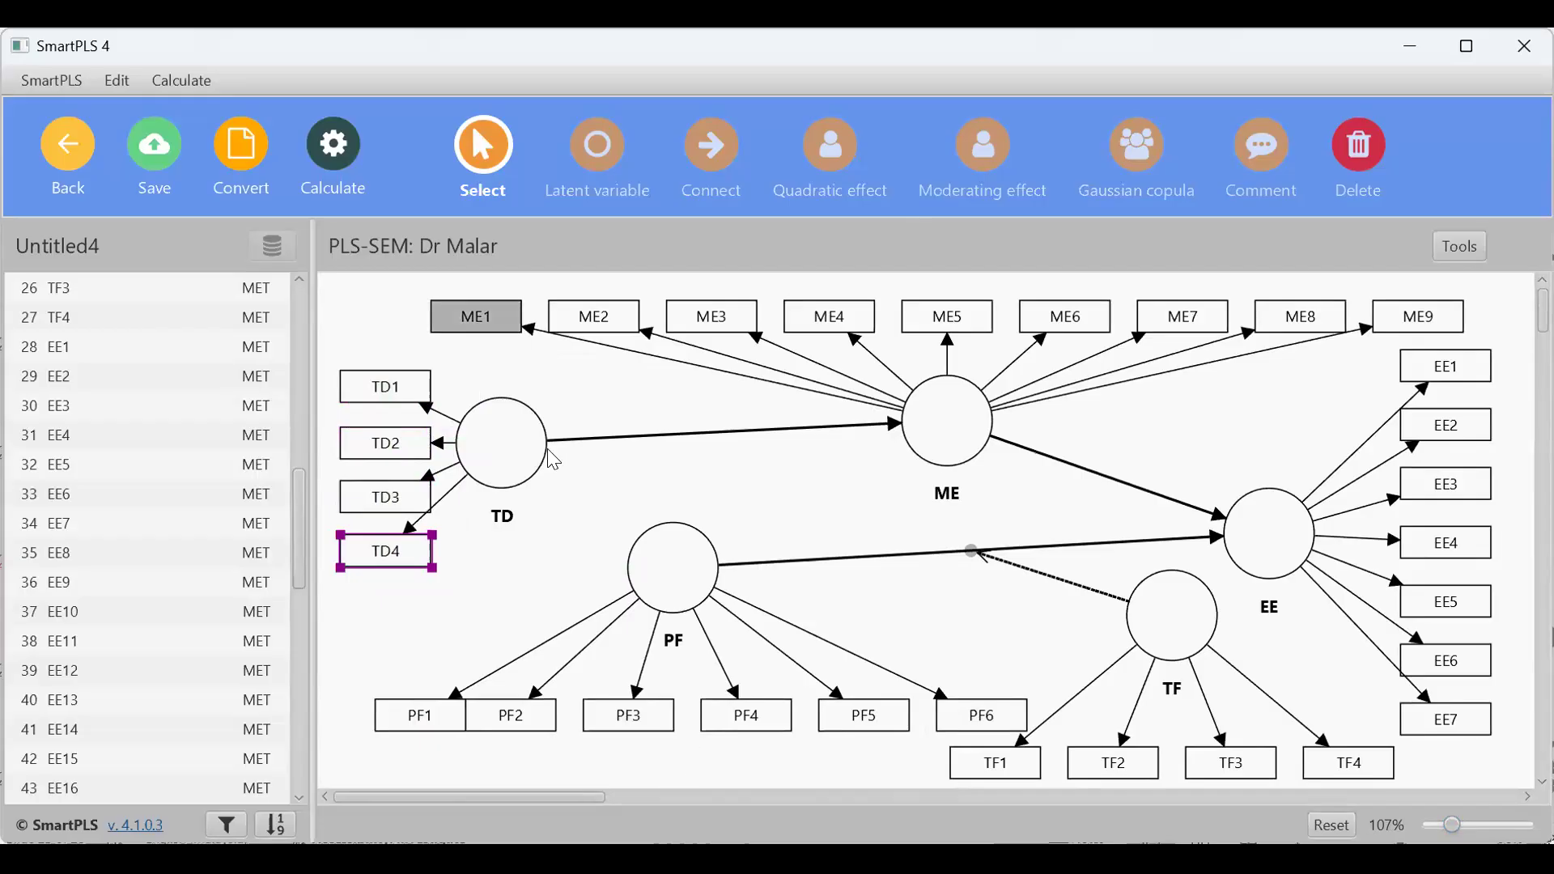
Step: Switch the TD construct's measurement model to formative and back to reflective
{"action": "left_click", "coordinate": [493, 447]}
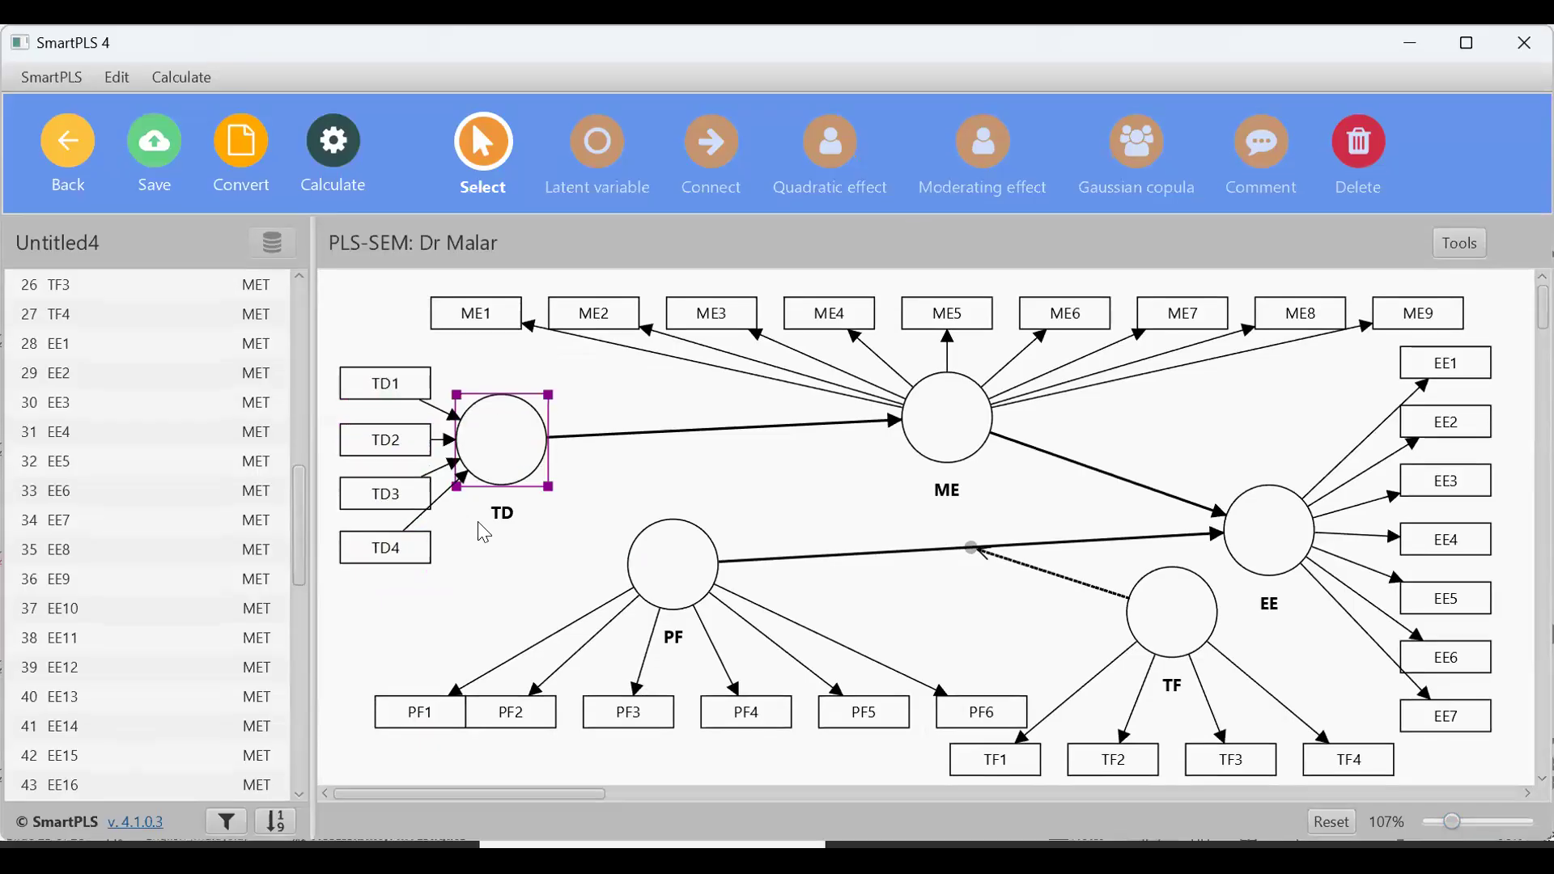
{"action": "left_click", "coordinate": [483, 533]}
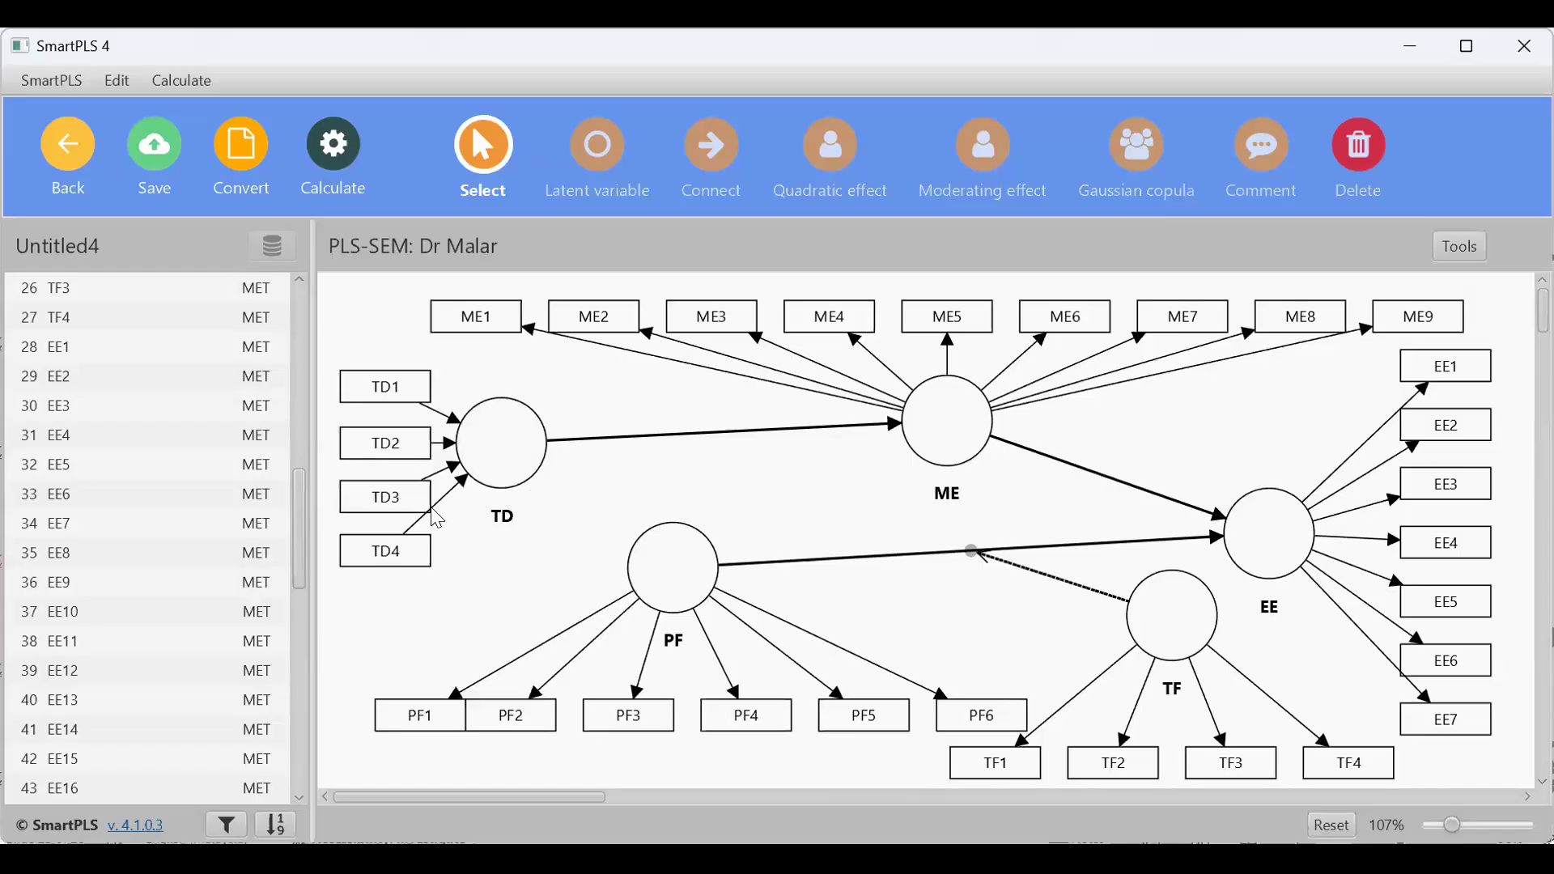
{"action": "left_click", "coordinate": [497, 432]}
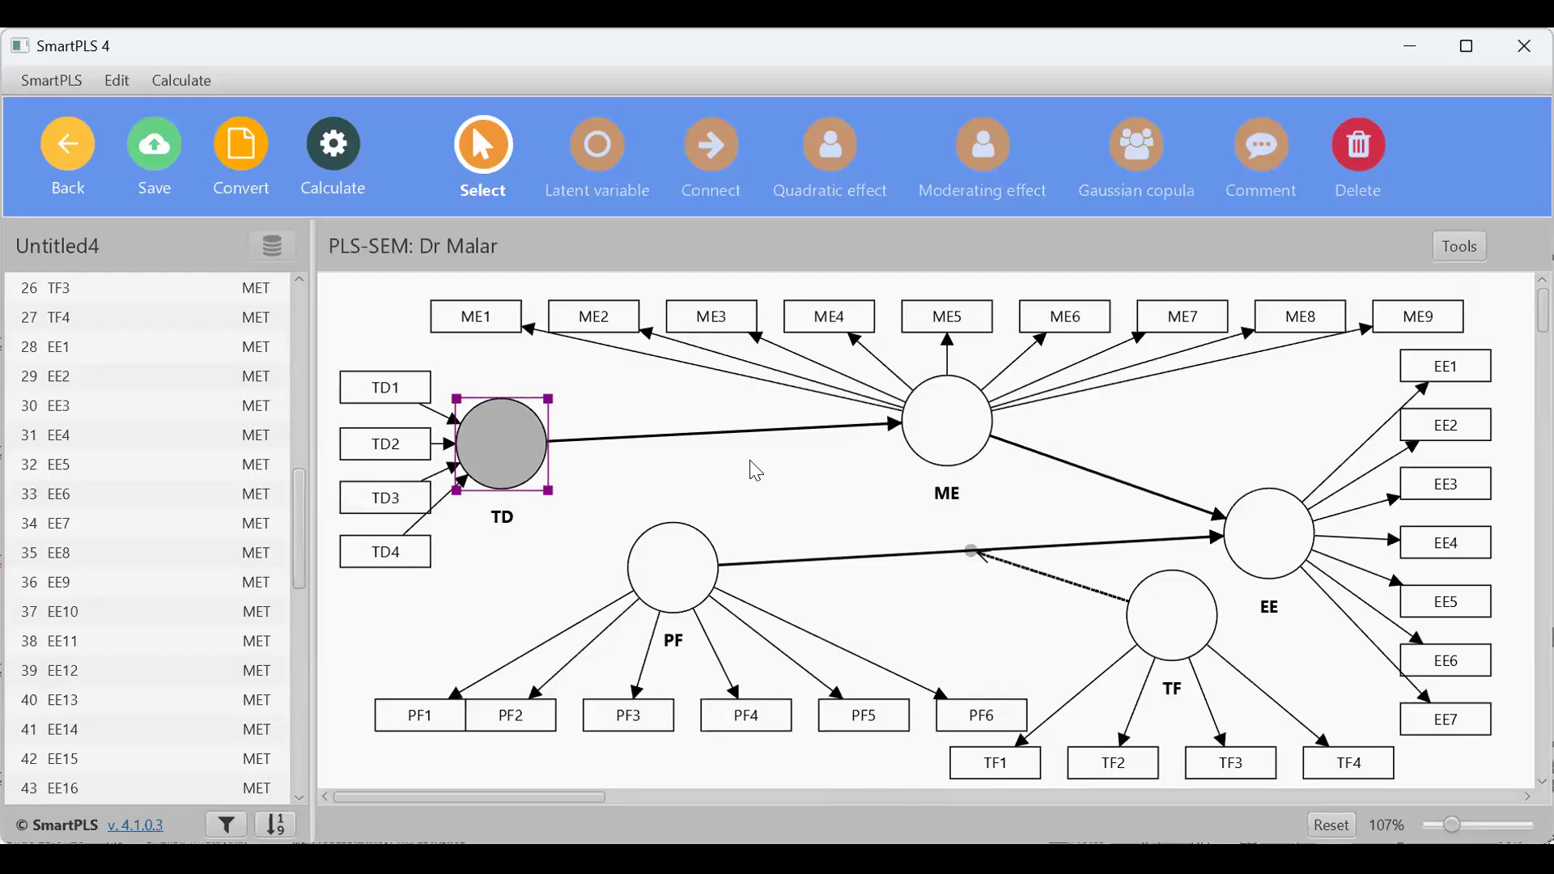
Step: Calculate the model with the PLS-SEM algorithm
{"action": "left_click", "coordinate": [330, 158]}
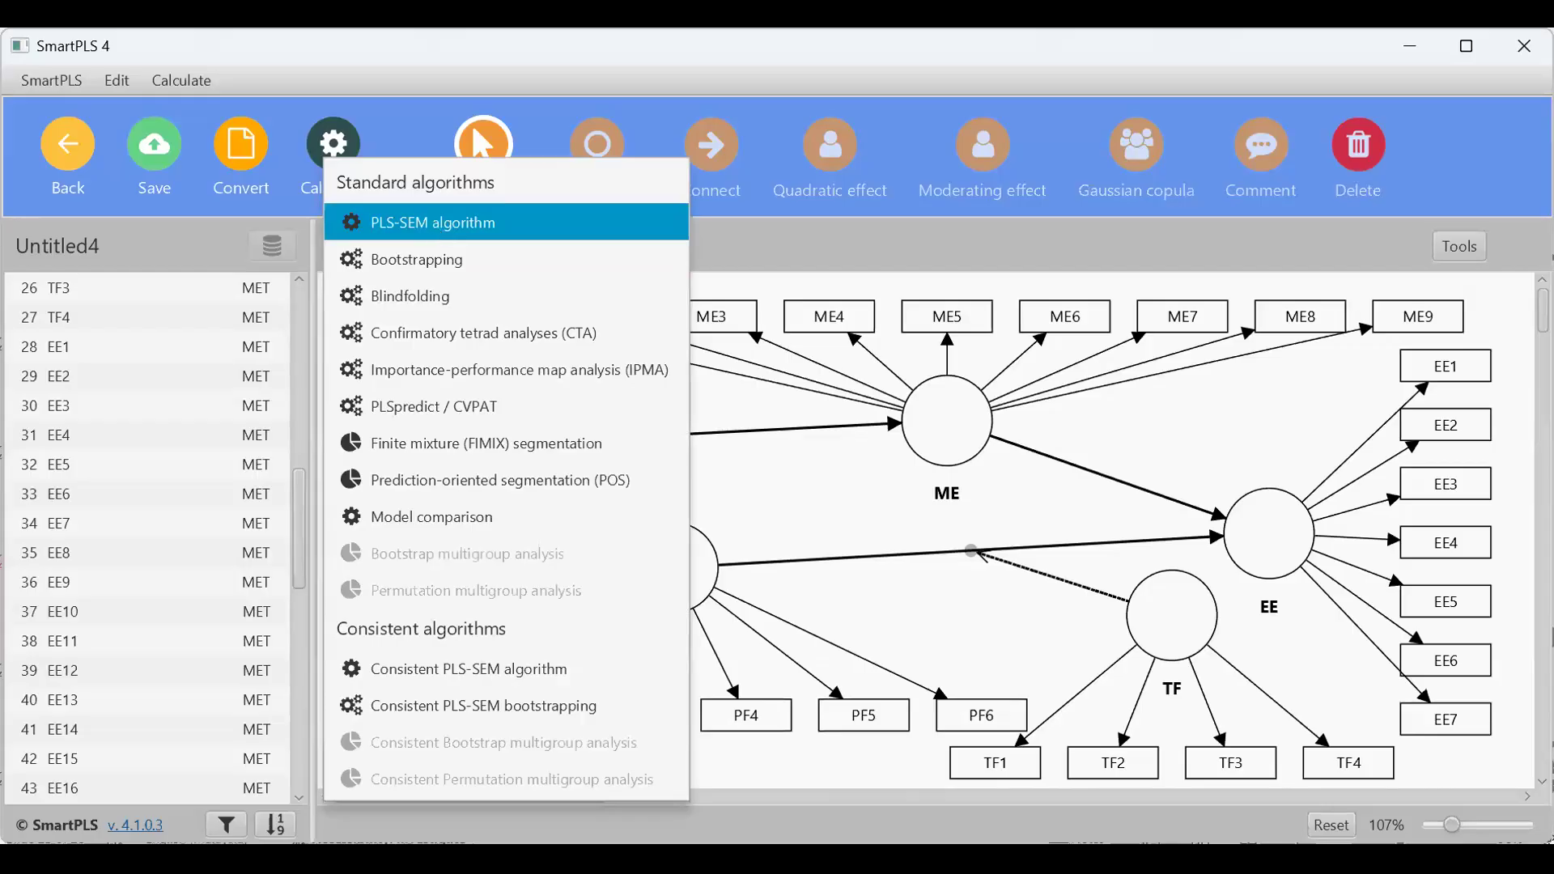
{"action": "left_click", "coordinate": [433, 222]}
{"action": "left_click", "coordinate": [1009, 838]}
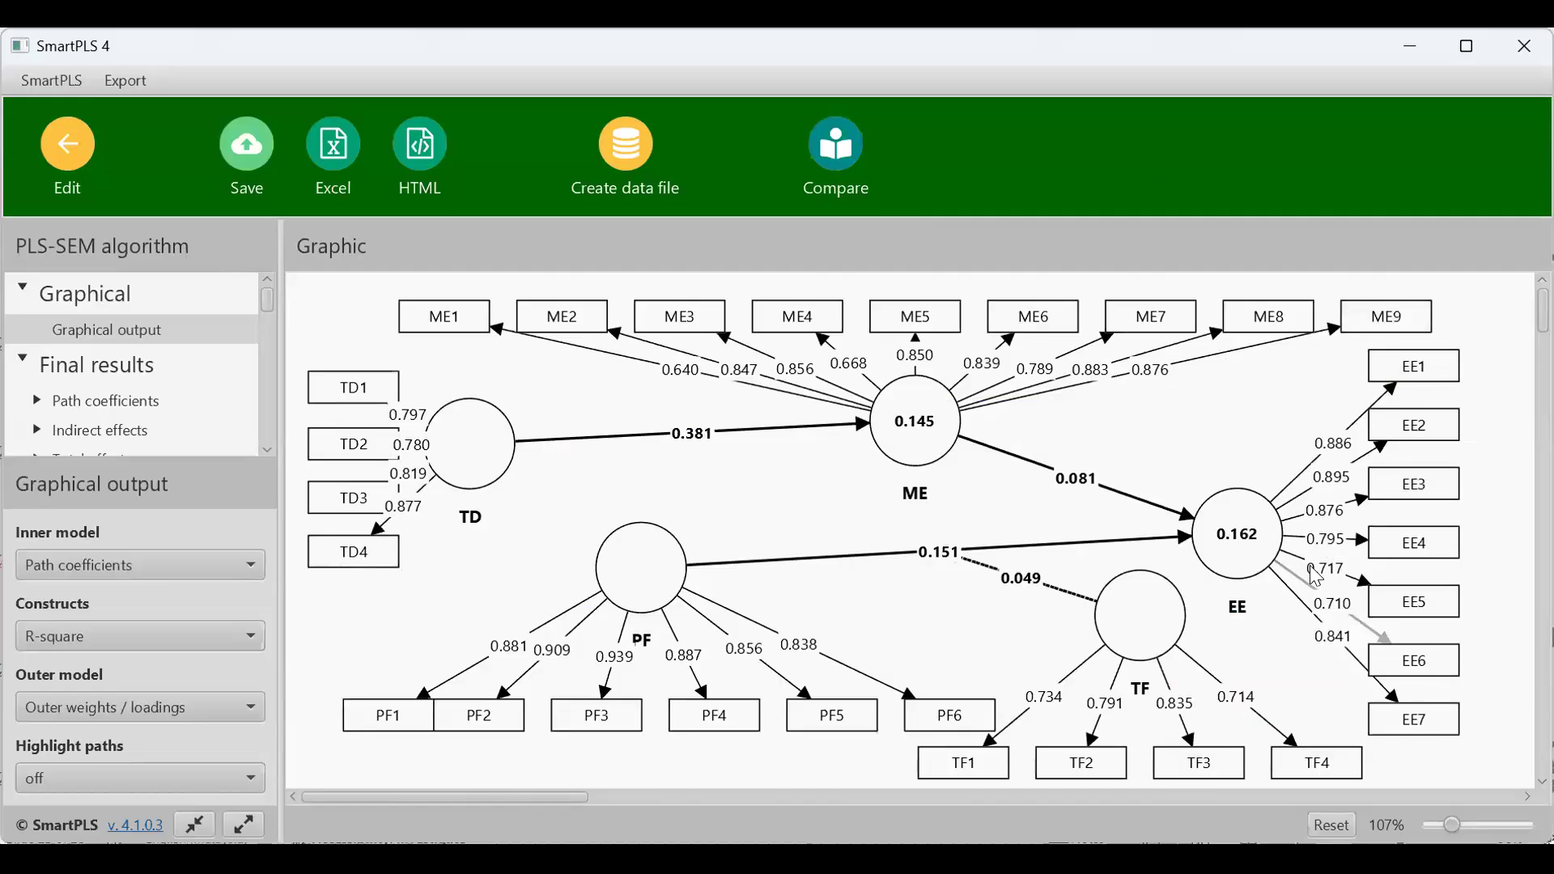
Step: Examine the TF construct's quality results and the construct reliability and validity overview, including average variance extracted
{"action": "mouse_move", "coordinate": [1157, 638]}
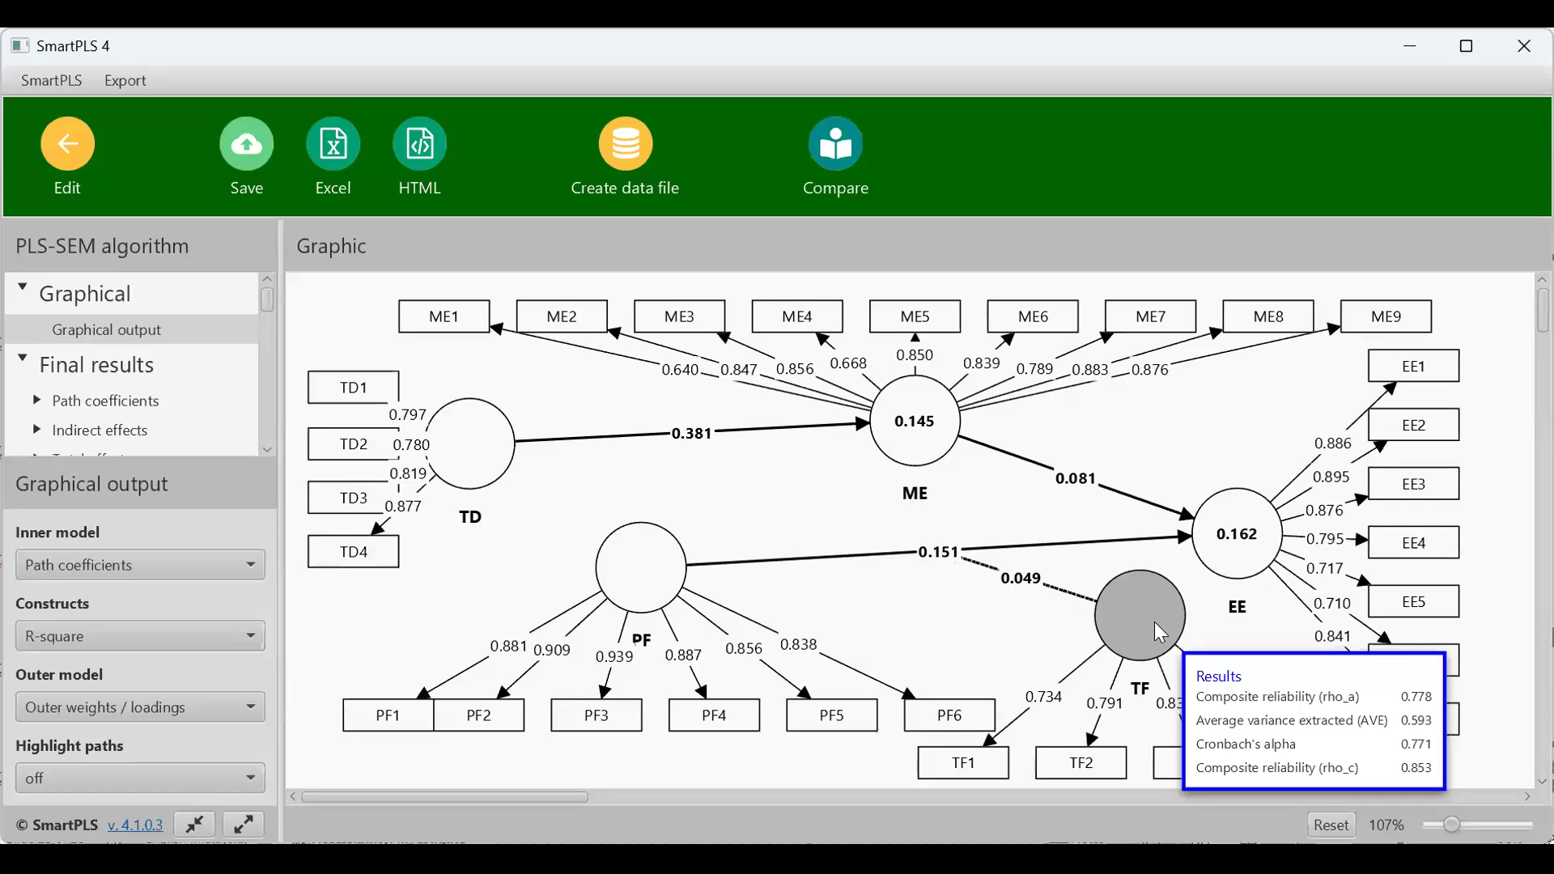
{"action": "scroll", "coordinate": [81, 419], "scroll_direction": "down", "scroll_amount": 1}
{"action": "scroll", "coordinate": [81, 409], "scroll_direction": "down", "scroll_amount": 6}
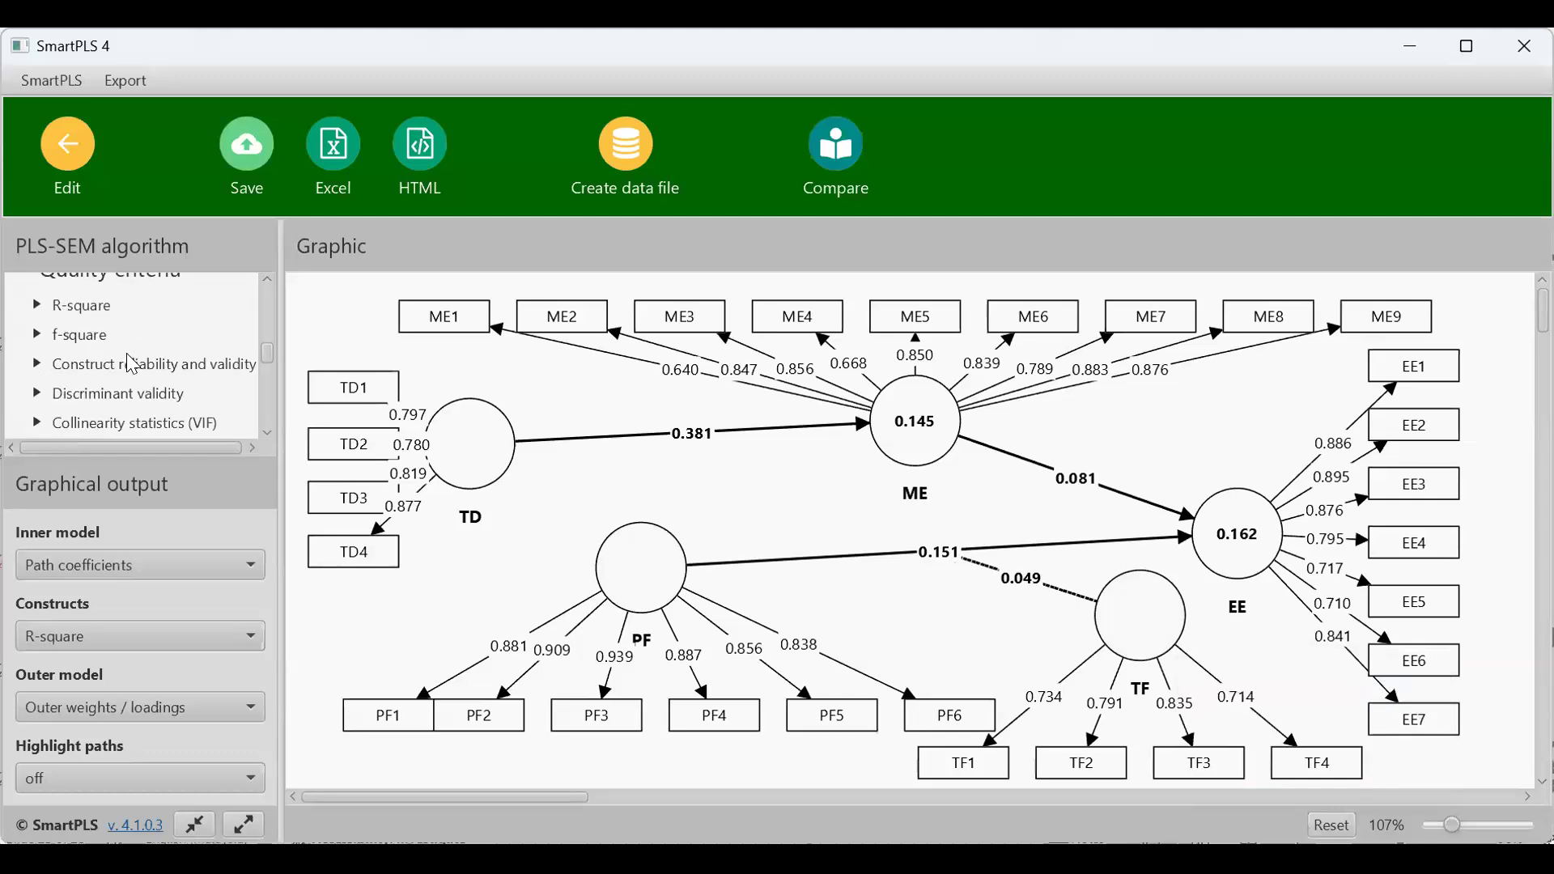
{"action": "left_click", "coordinate": [132, 364]}
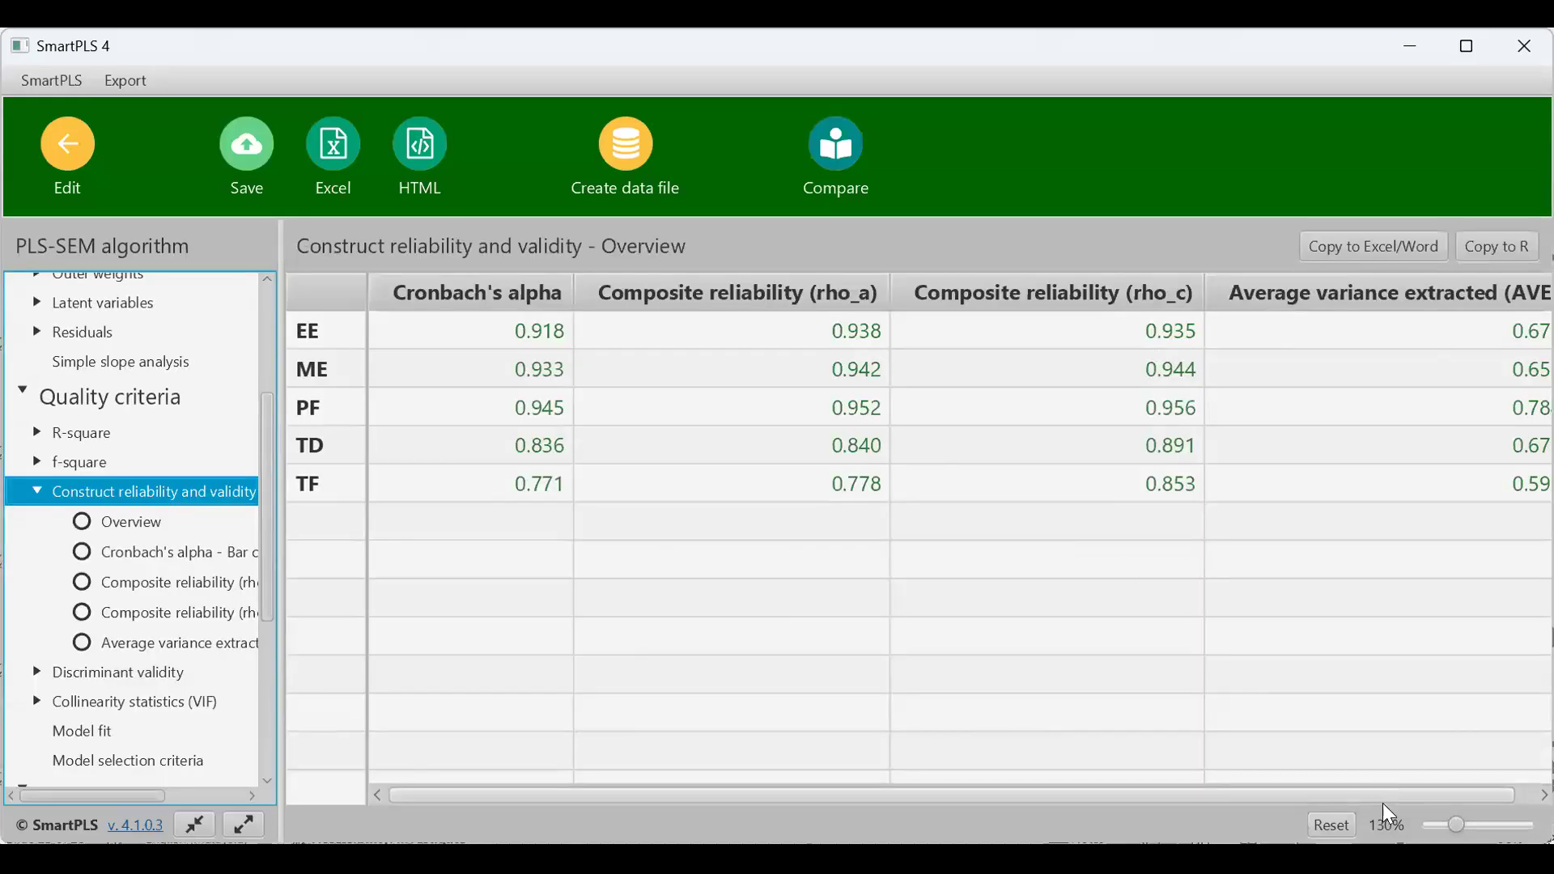
{"action": "left_click_drag", "start_coordinate": [1392, 798], "coordinate": [1459, 798]}
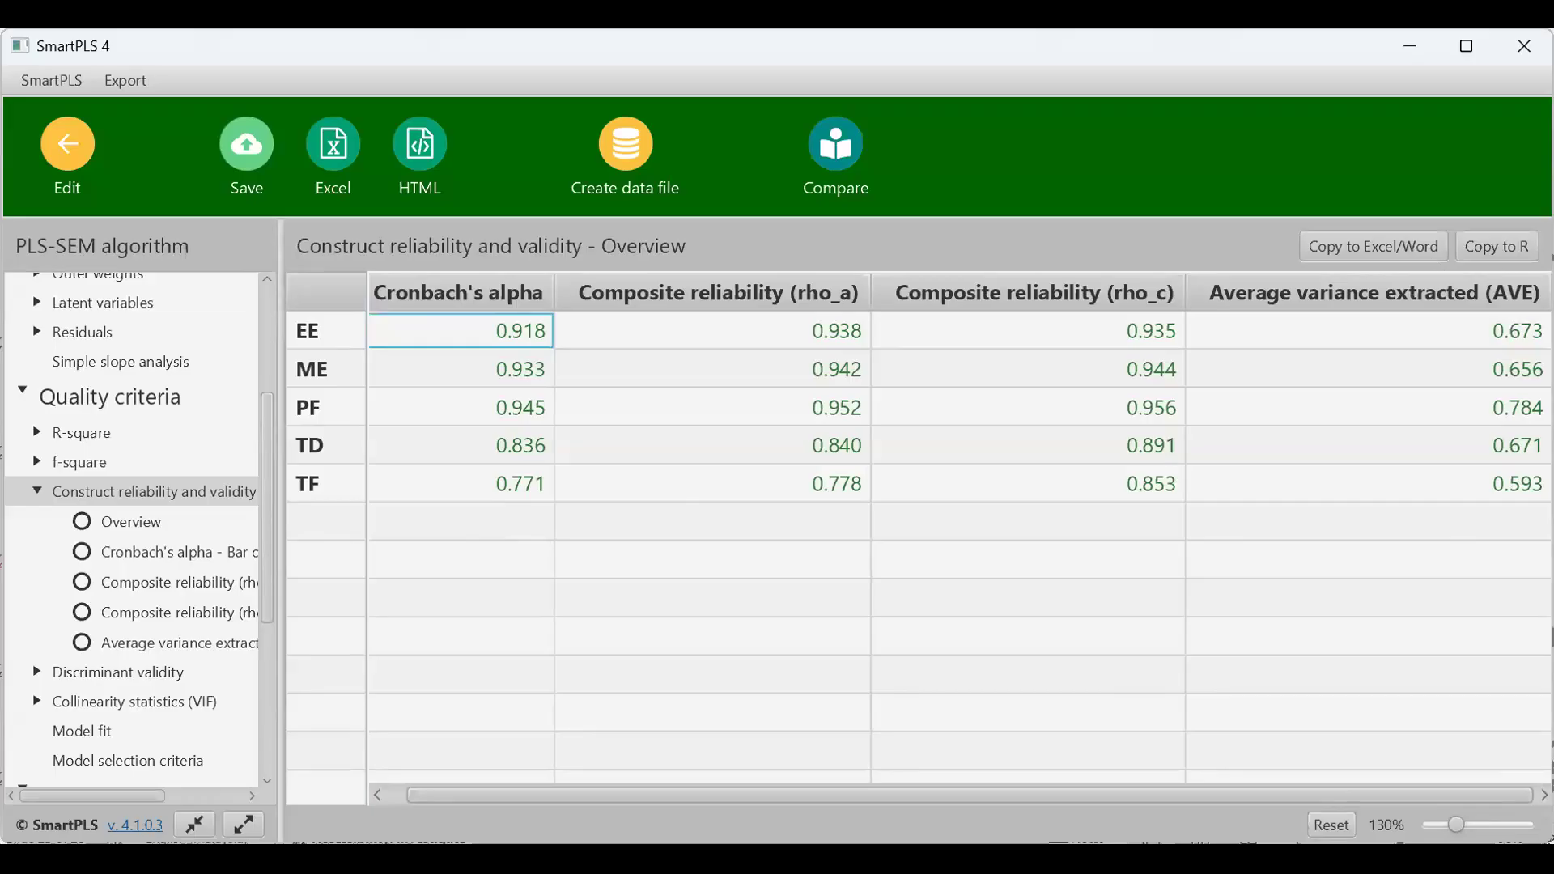
Step: Examine the discriminant validity HTMT matrix and the outer model's VIF list, and return to the construct reliability overview
{"action": "left_click", "coordinate": [99, 673]}
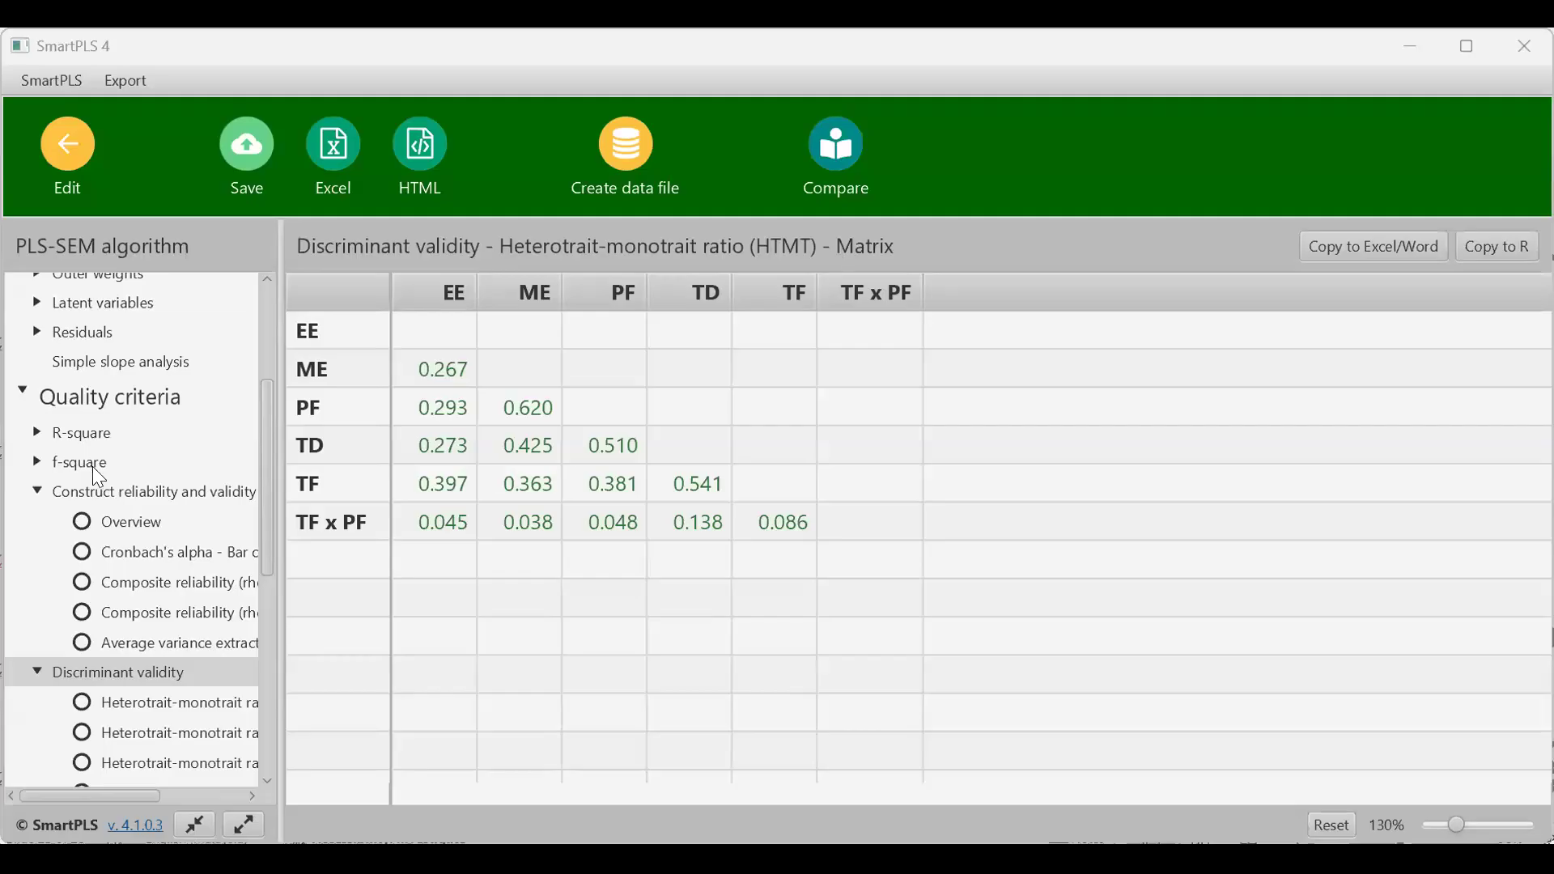
{"action": "scroll", "coordinate": [93, 466], "scroll_direction": "down", "scroll_amount": 3}
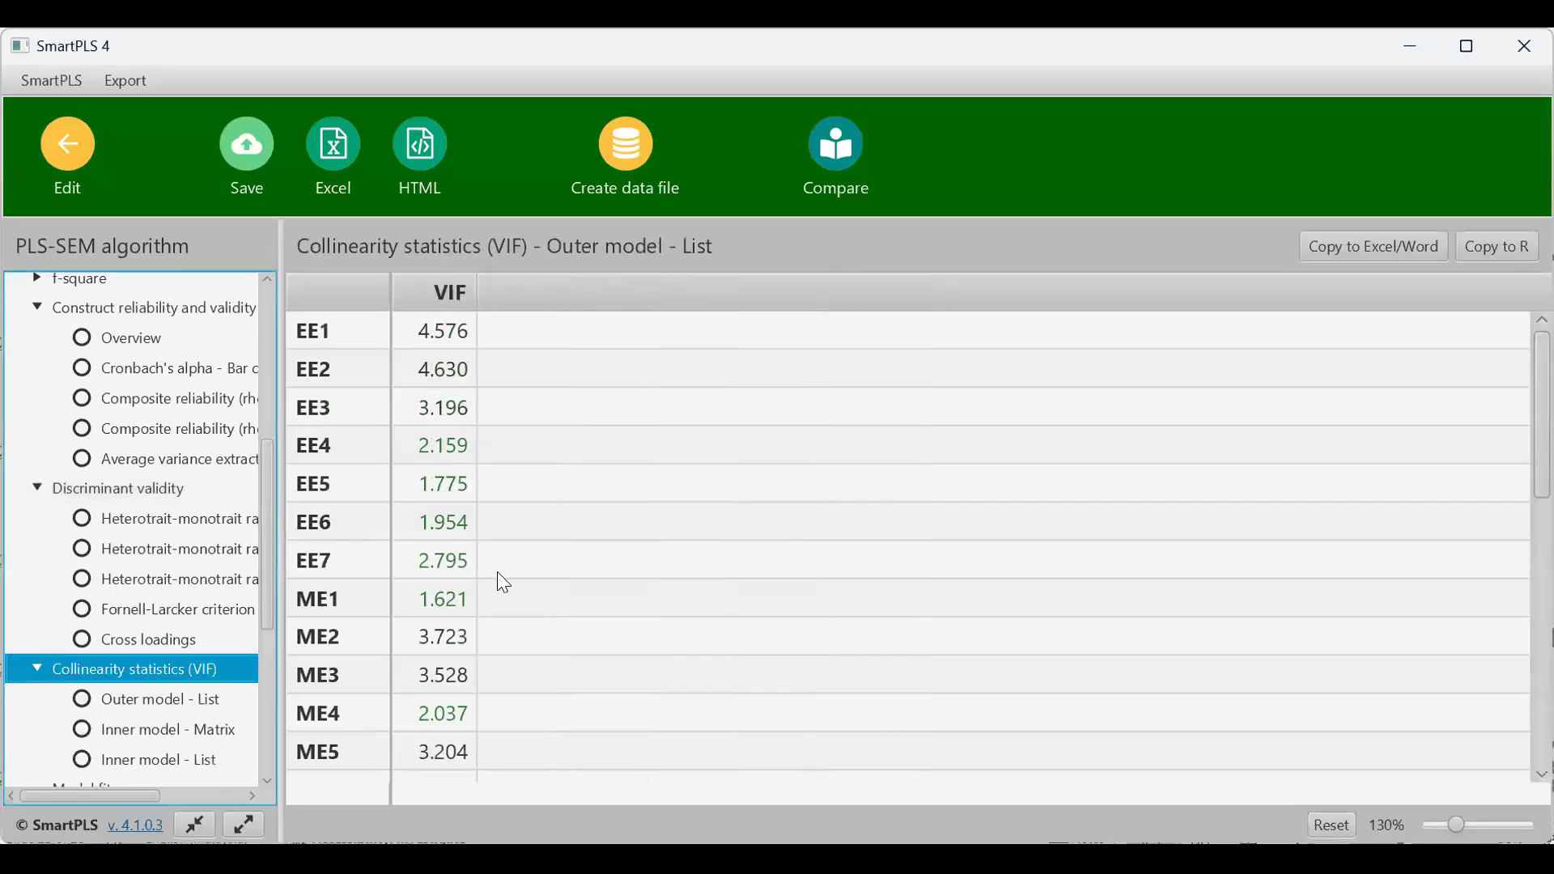
{"action": "scroll", "coordinate": [496, 572], "scroll_direction": "down", "scroll_amount": 3}
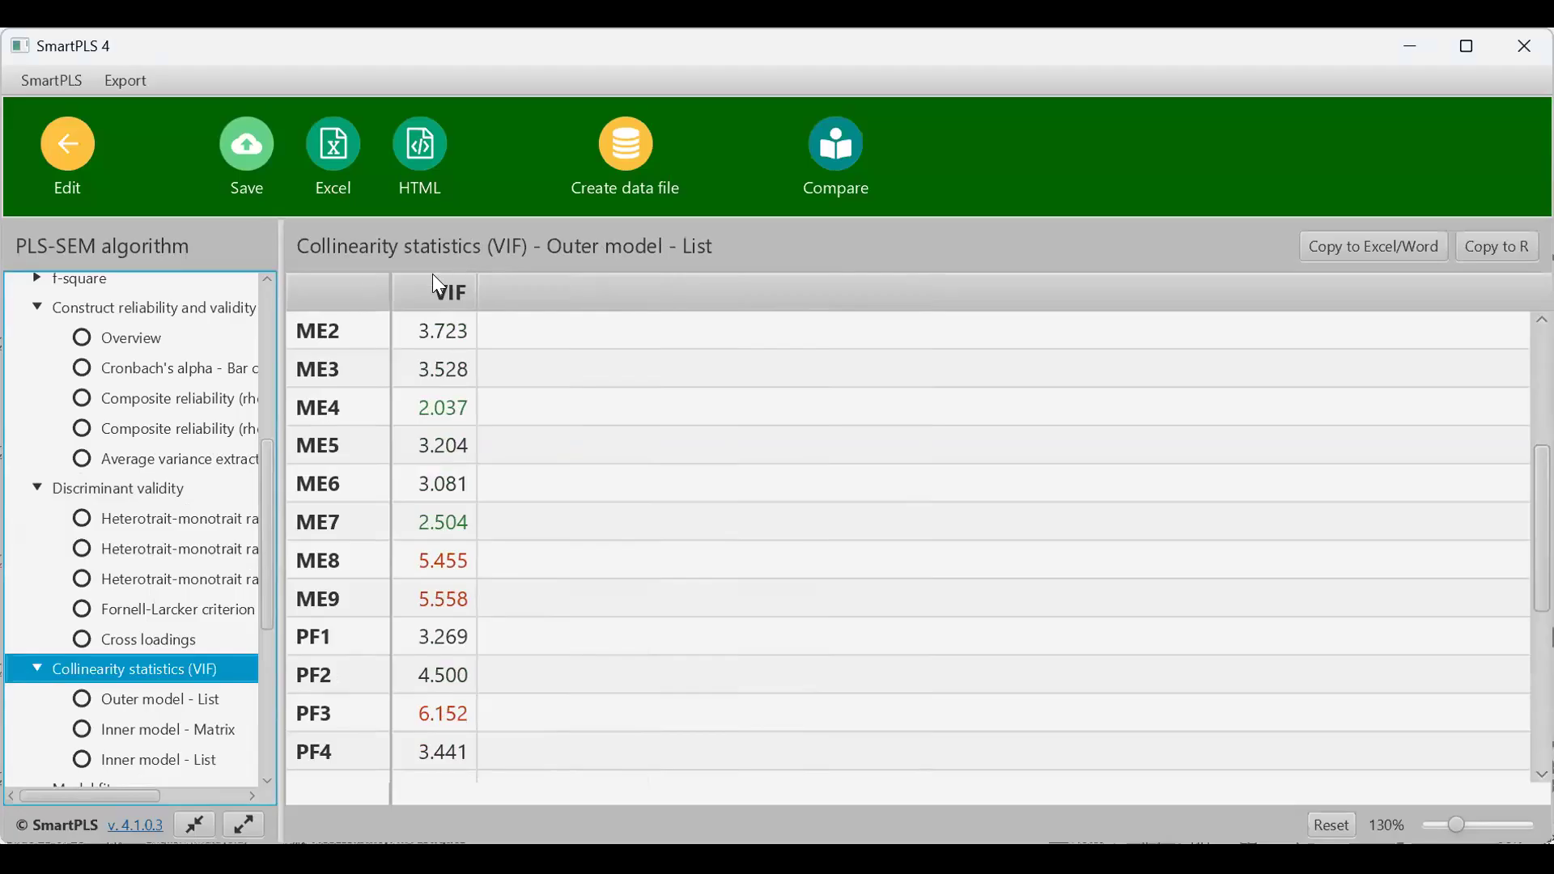
{"action": "scroll", "coordinate": [143, 458], "scroll_direction": "up", "scroll_amount": 5}
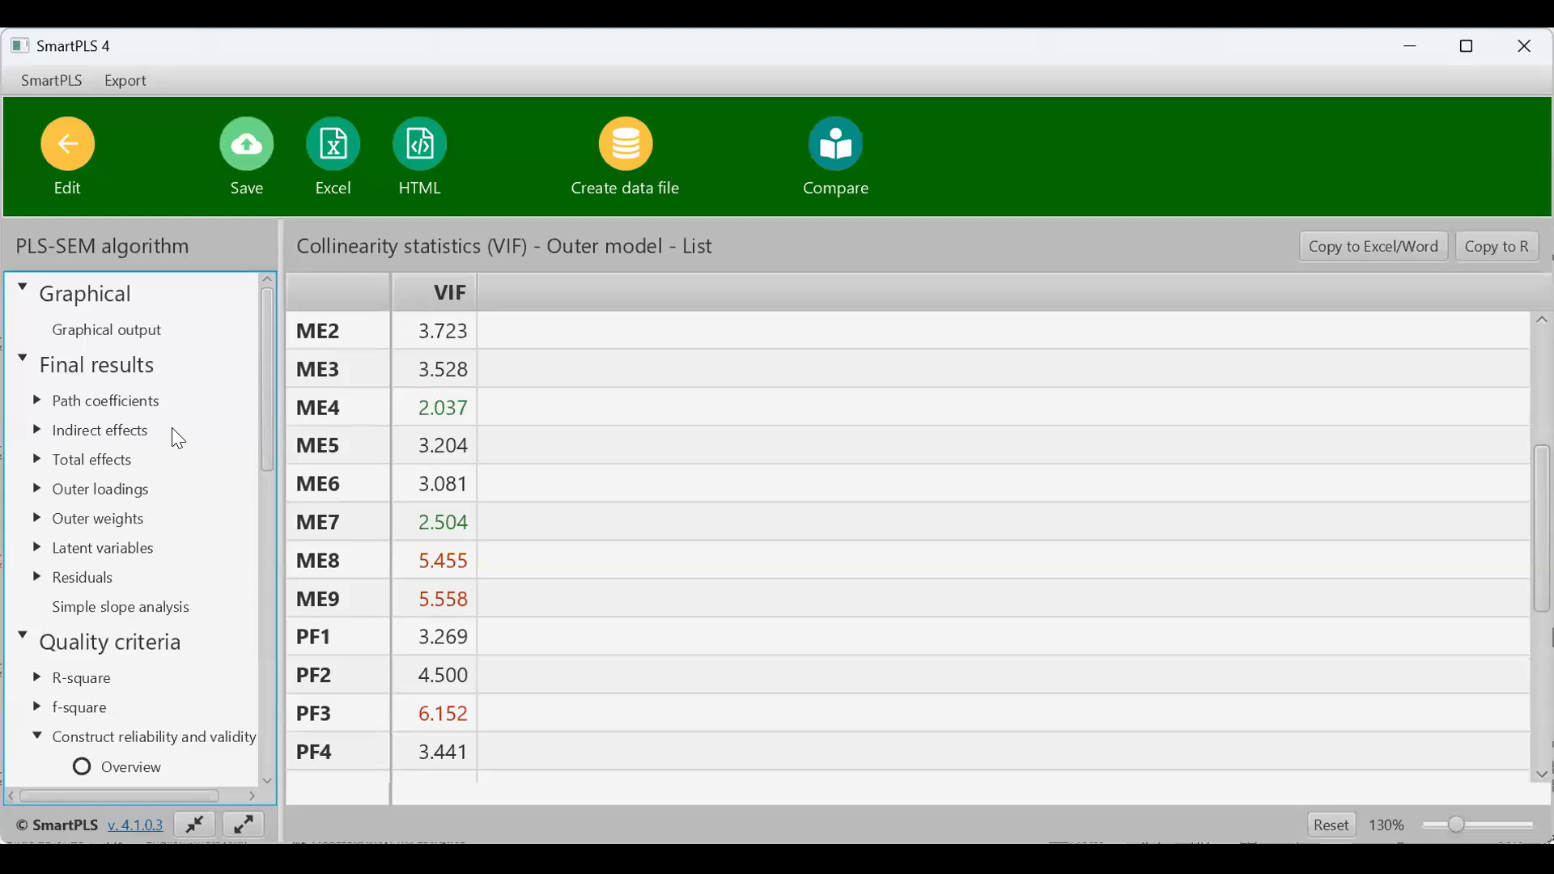
{"action": "left_click", "coordinate": [100, 750]}
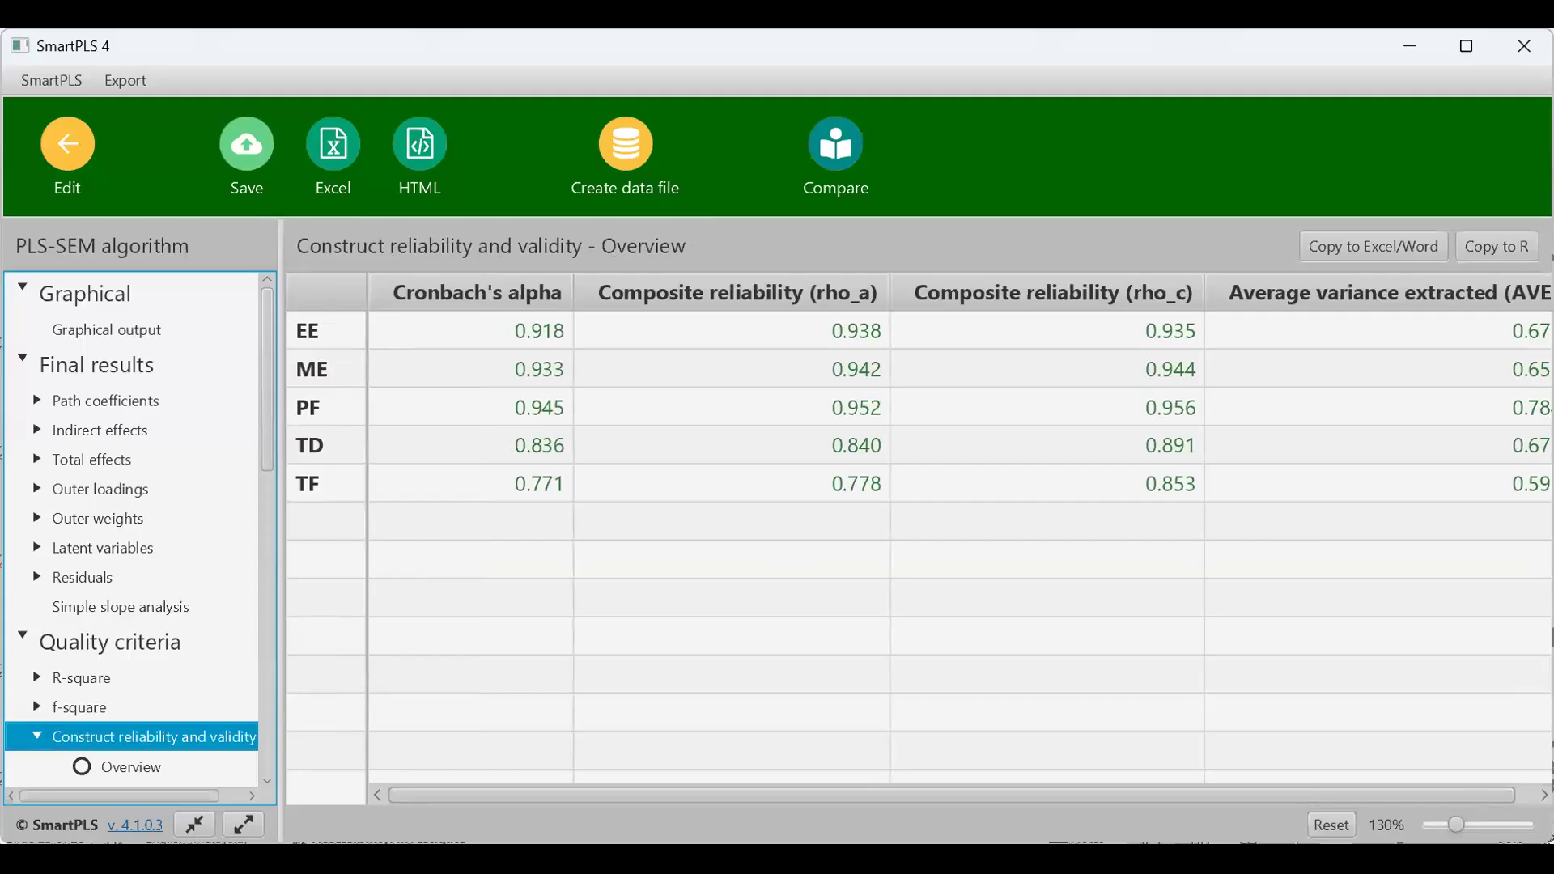
Step: Close the results and the current model with its changes saved, and open the PLS-SEM model in the Formative project
{"action": "left_click", "coordinate": [65, 150]}
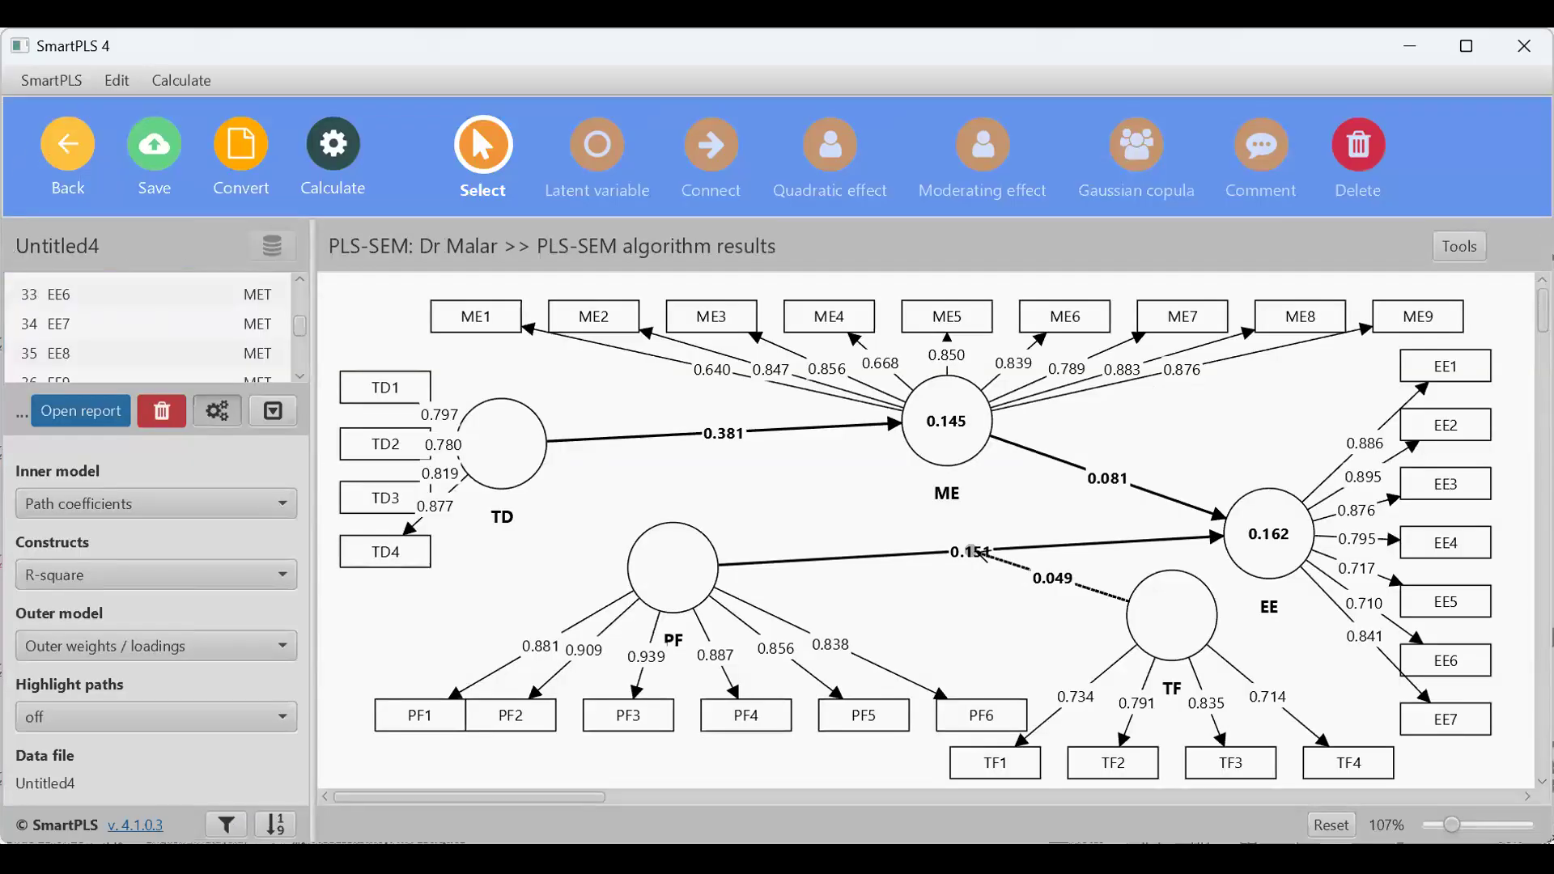
{"action": "left_click", "coordinate": [85, 159]}
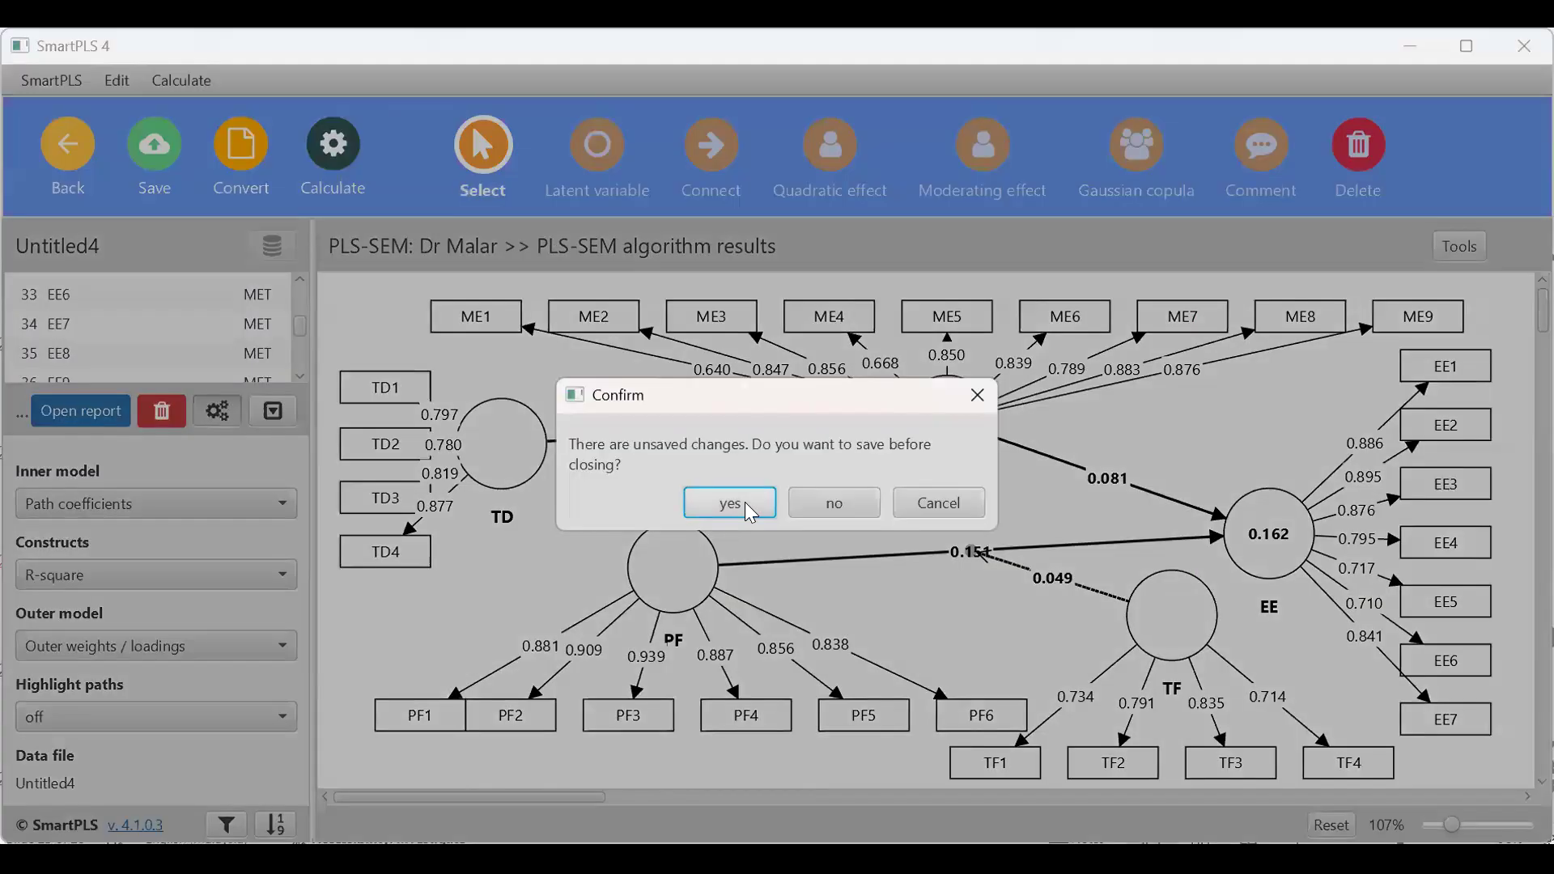
{"action": "double_click", "coordinate": [91, 564]}
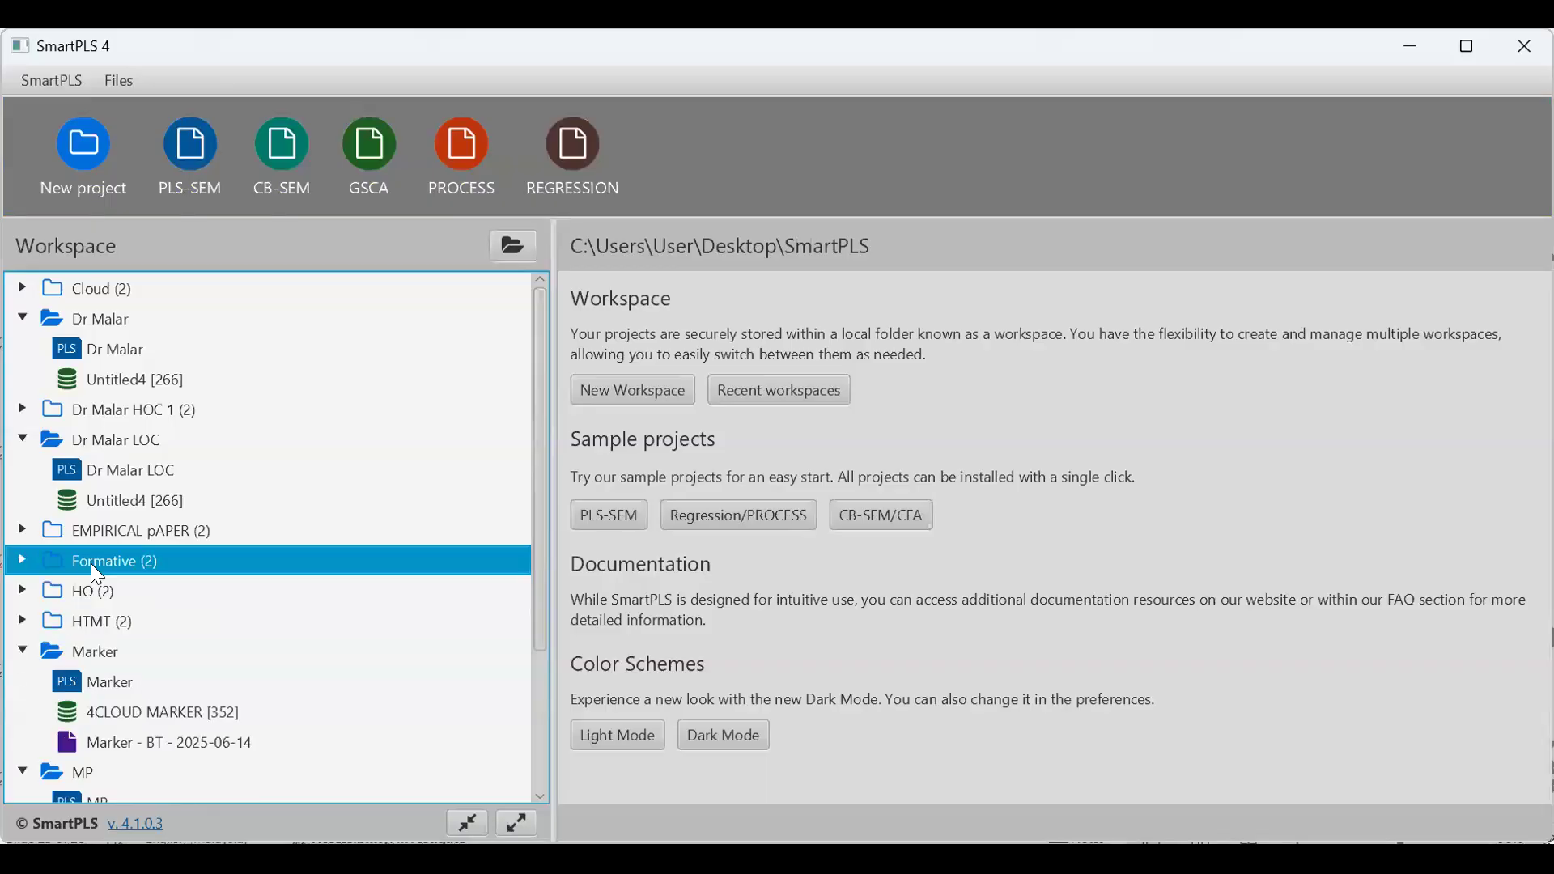
{"action": "double_click", "coordinate": [91, 563]}
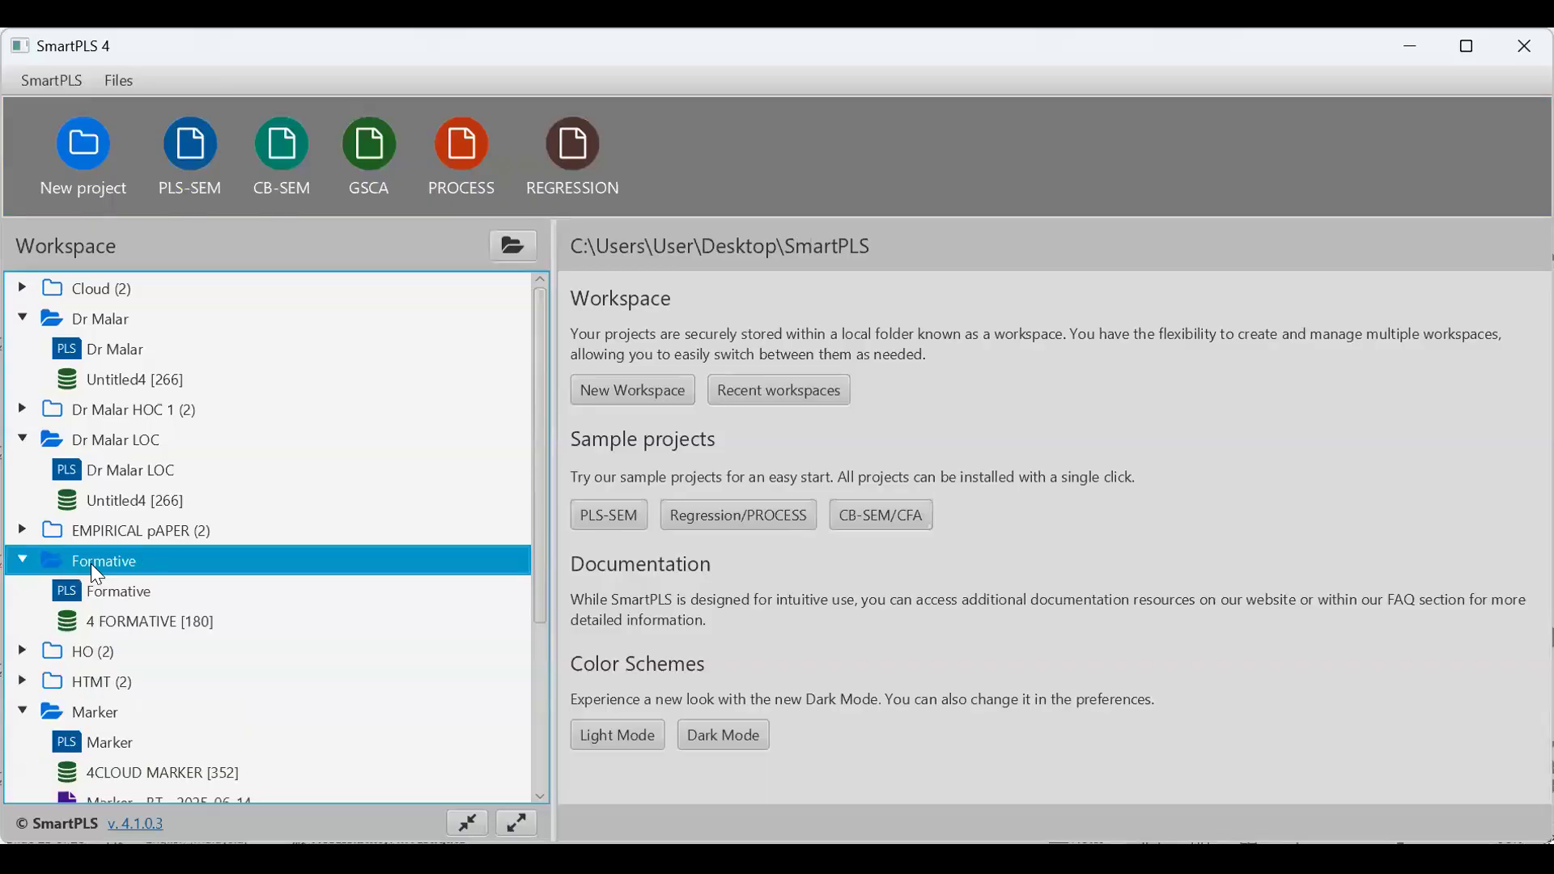
{"action": "double_click", "coordinate": [98, 591]}
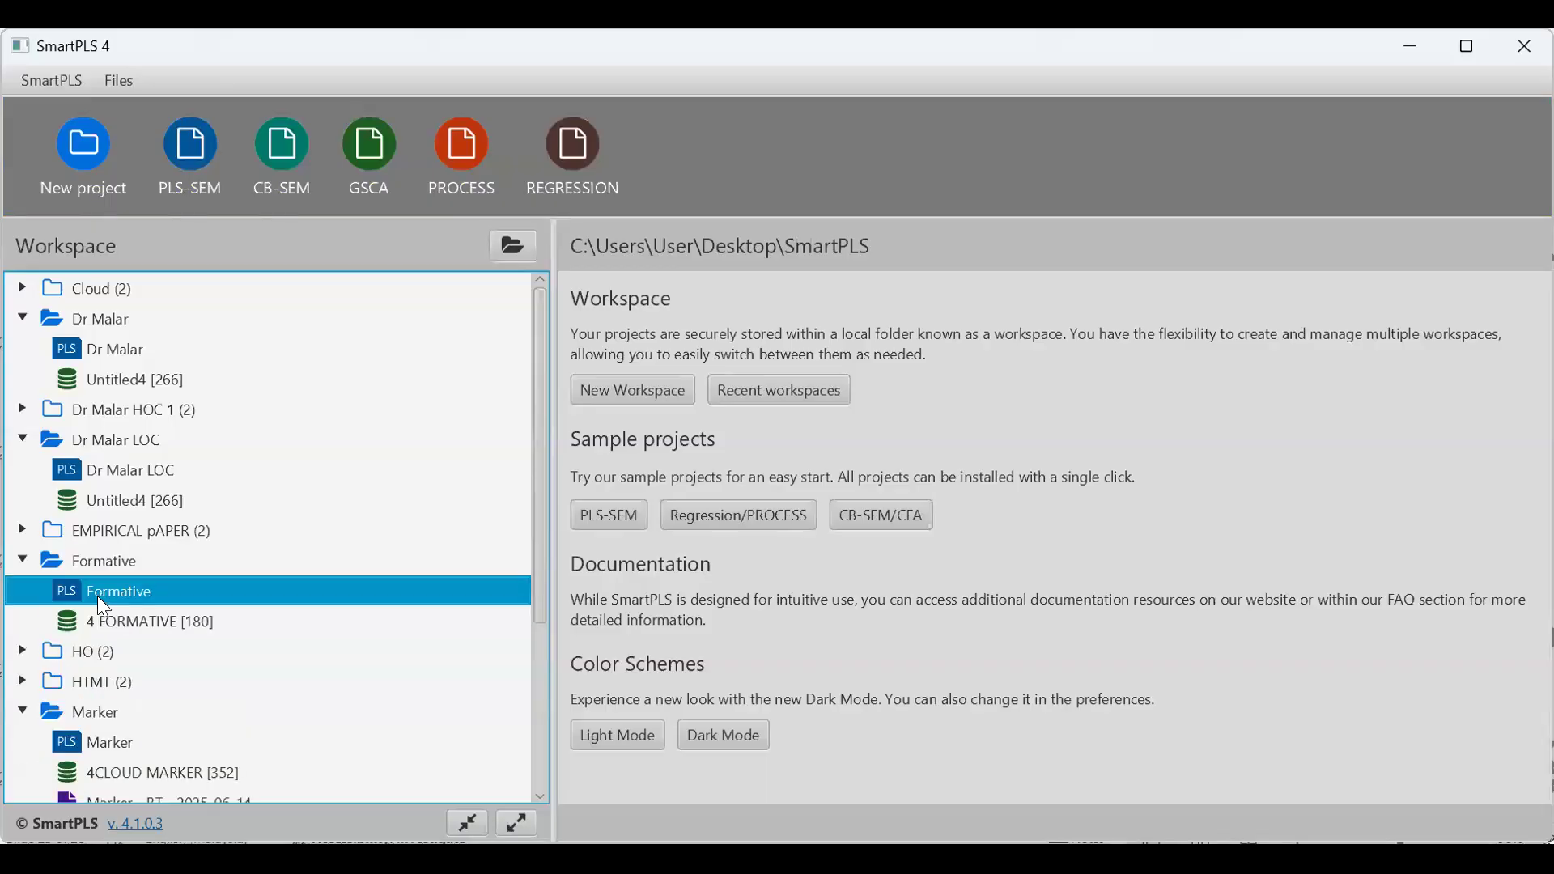
Step: Delete all existing constructs, indicators and paths from the Formative model's canvas
{"action": "left_click_drag", "start_coordinate": [362, 318], "coordinate": [1449, 782]}
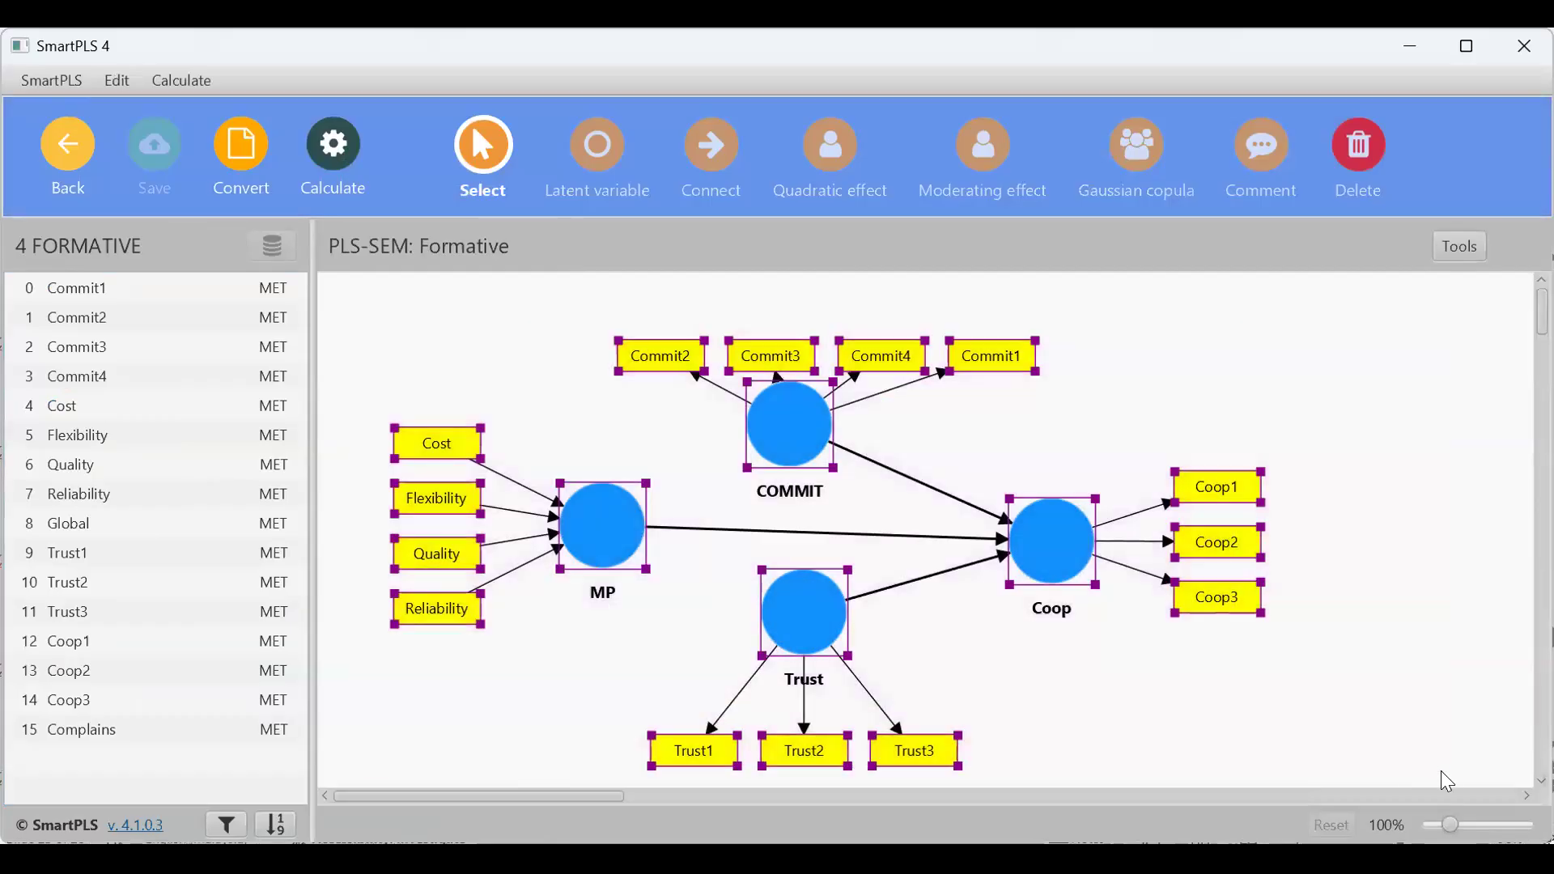
{"action": "key", "text": "Delete"}
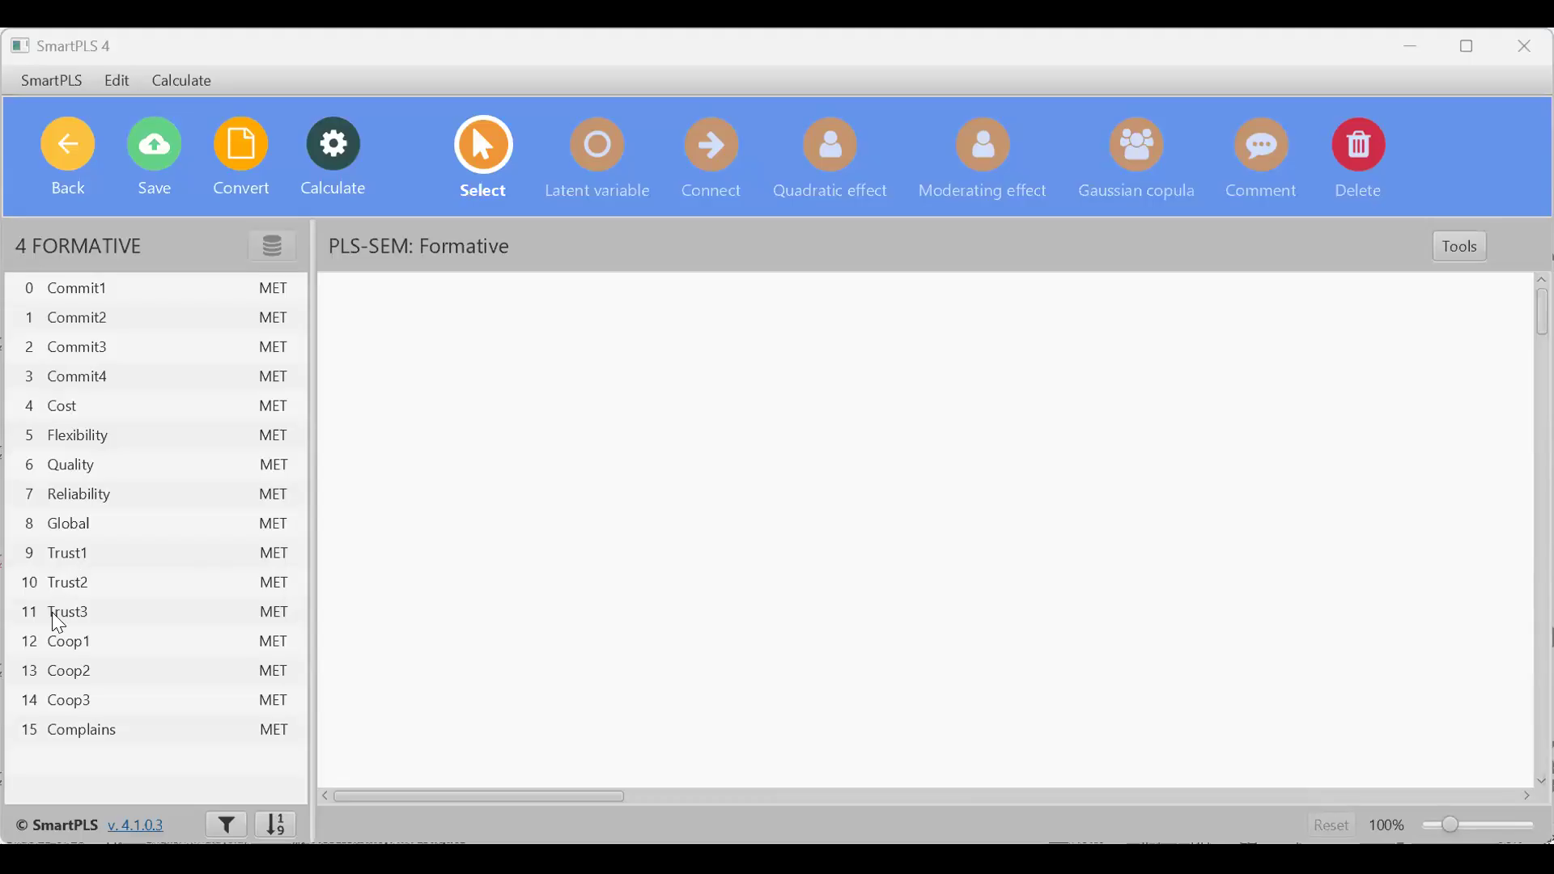
Step: Create the latent variable MP from indicators Cost, Flexibility, Quality and Reliability on the empty canvas
{"action": "left_click", "coordinate": [83, 413]}
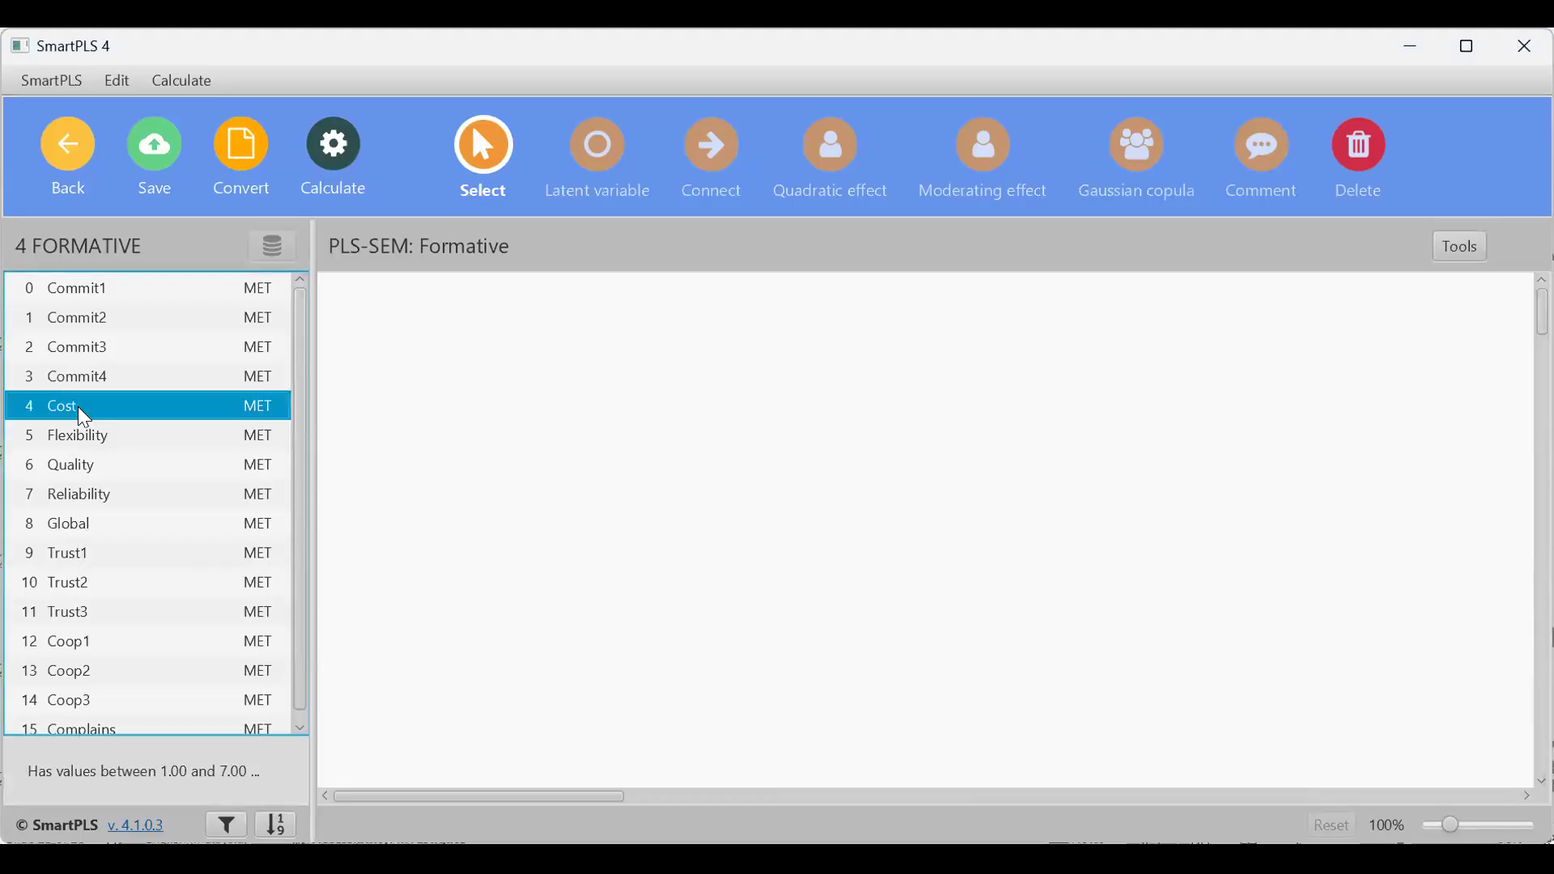
{"action": "left_click", "coordinate": [83, 495], "text": "shift"}
{"action": "left_click_drag", "start_coordinate": [104, 459], "coordinate": [635, 442]}
{"action": "key", "text": "BackSpace"}
{"action": "key", "text": "BackSpace"}
{"action": "key", "text": "BackSpace"}
{"action": "key", "text": "BackSpace"}
{"action": "key", "text": "BackSpace"}
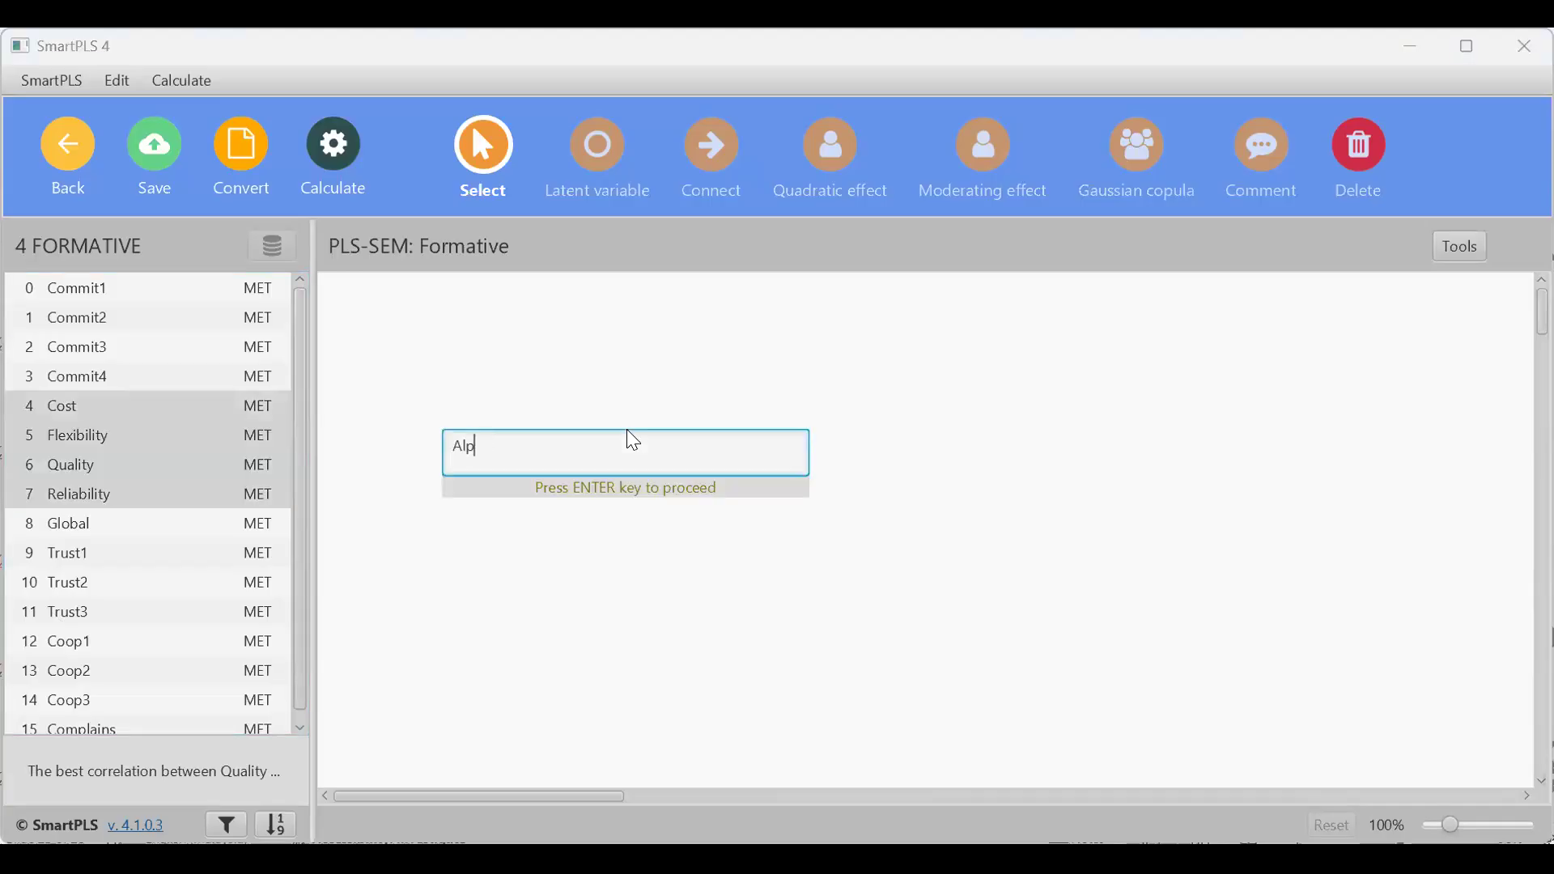
{"action": "type", "text": "MP"}
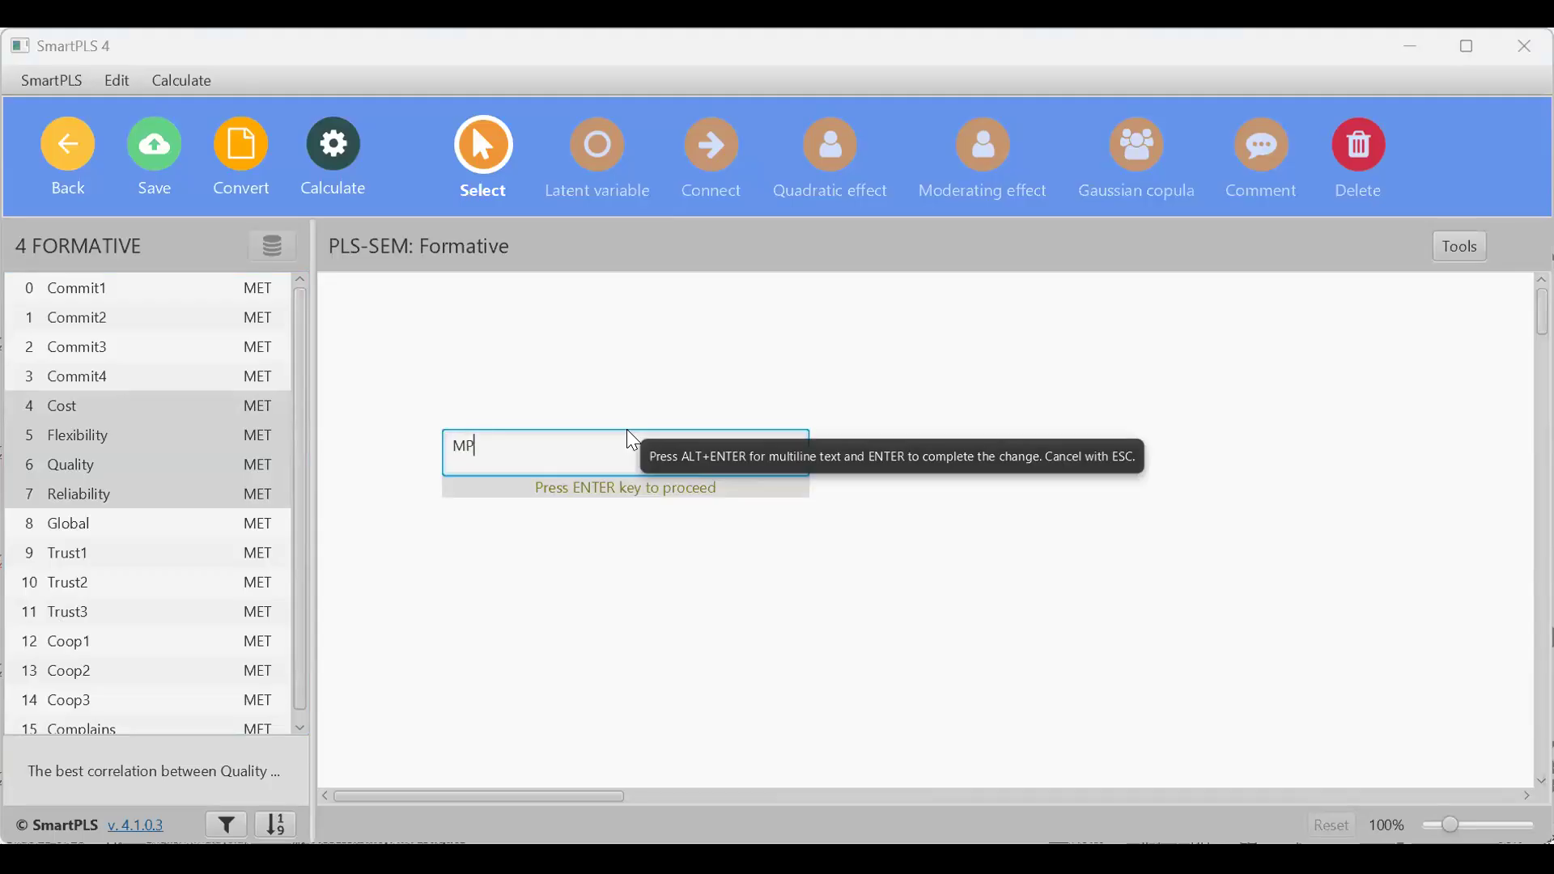
{"action": "key", "text": "Return"}
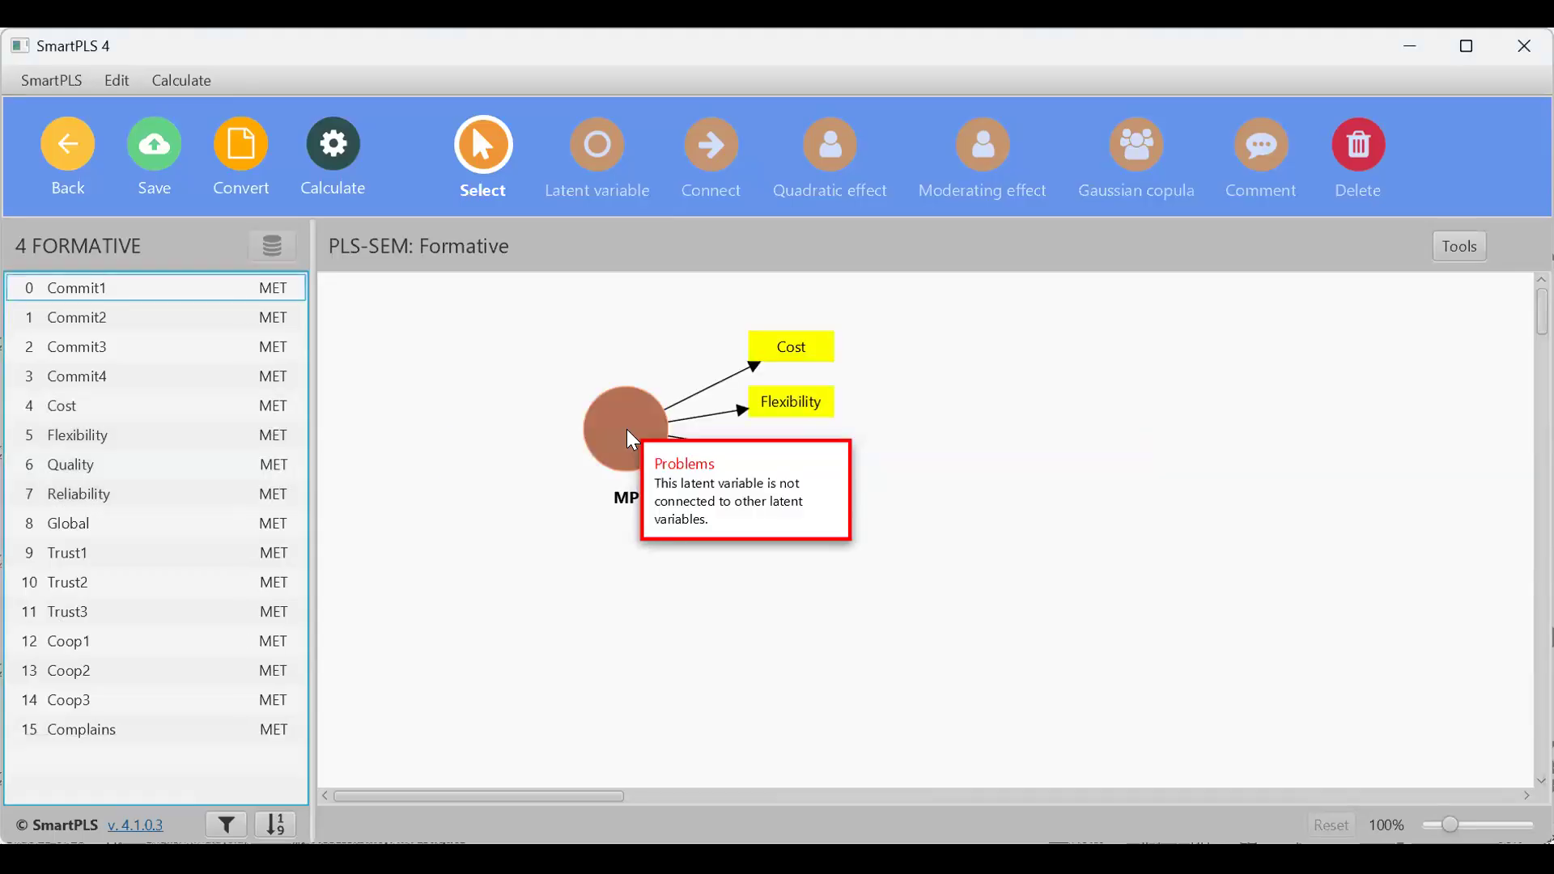
Step: Switch MP's measurement model to formative and align its indicators to the left of the construct
{"action": "left_click", "coordinate": [627, 431]}
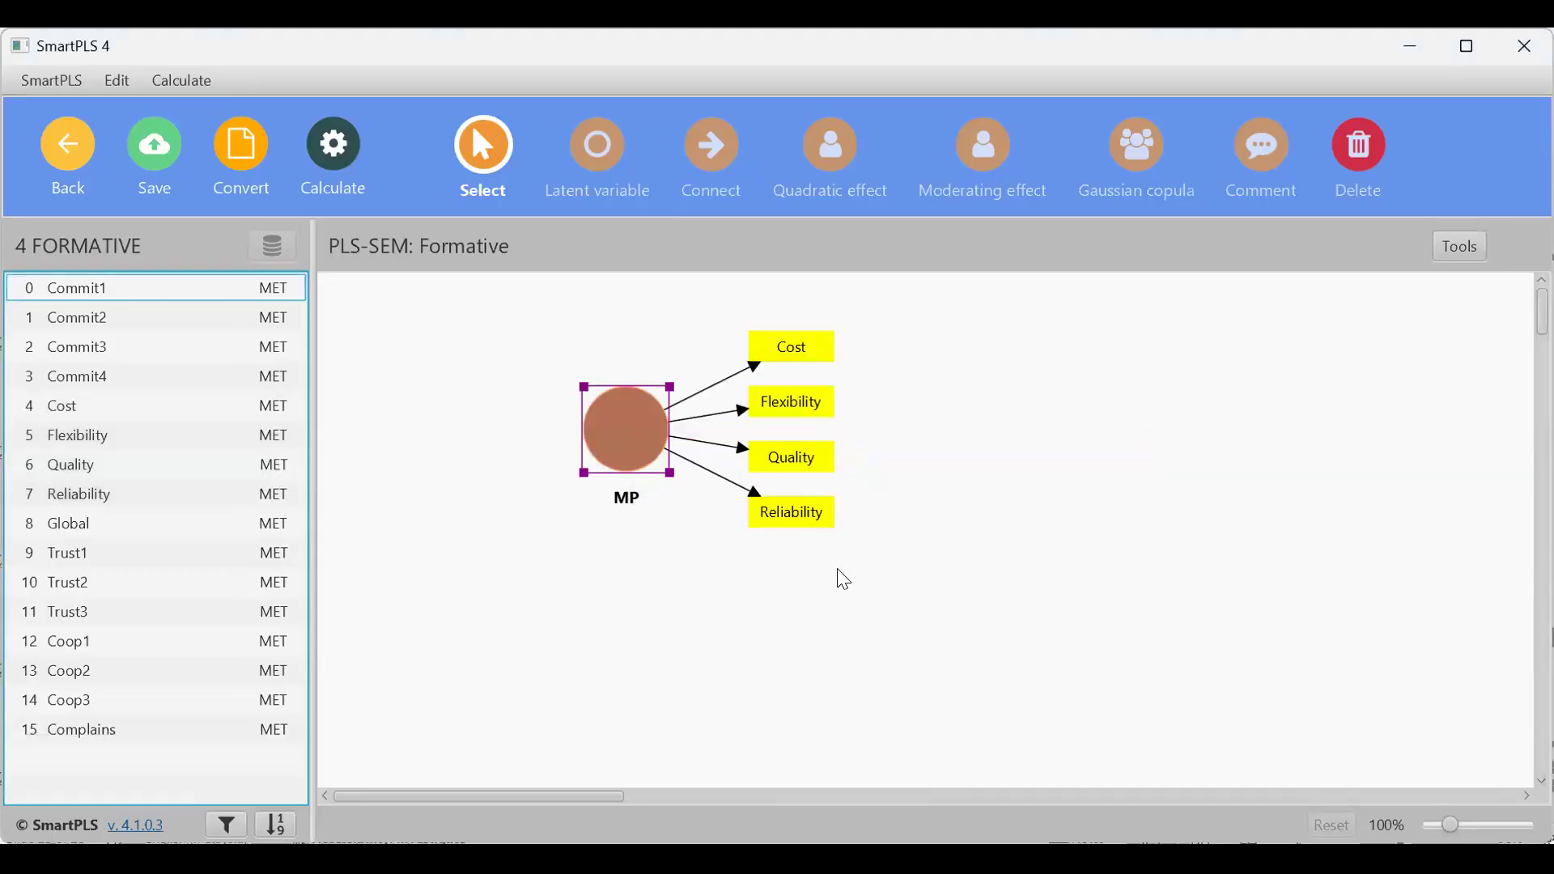
{"action": "double_click", "coordinate": [624, 406]}
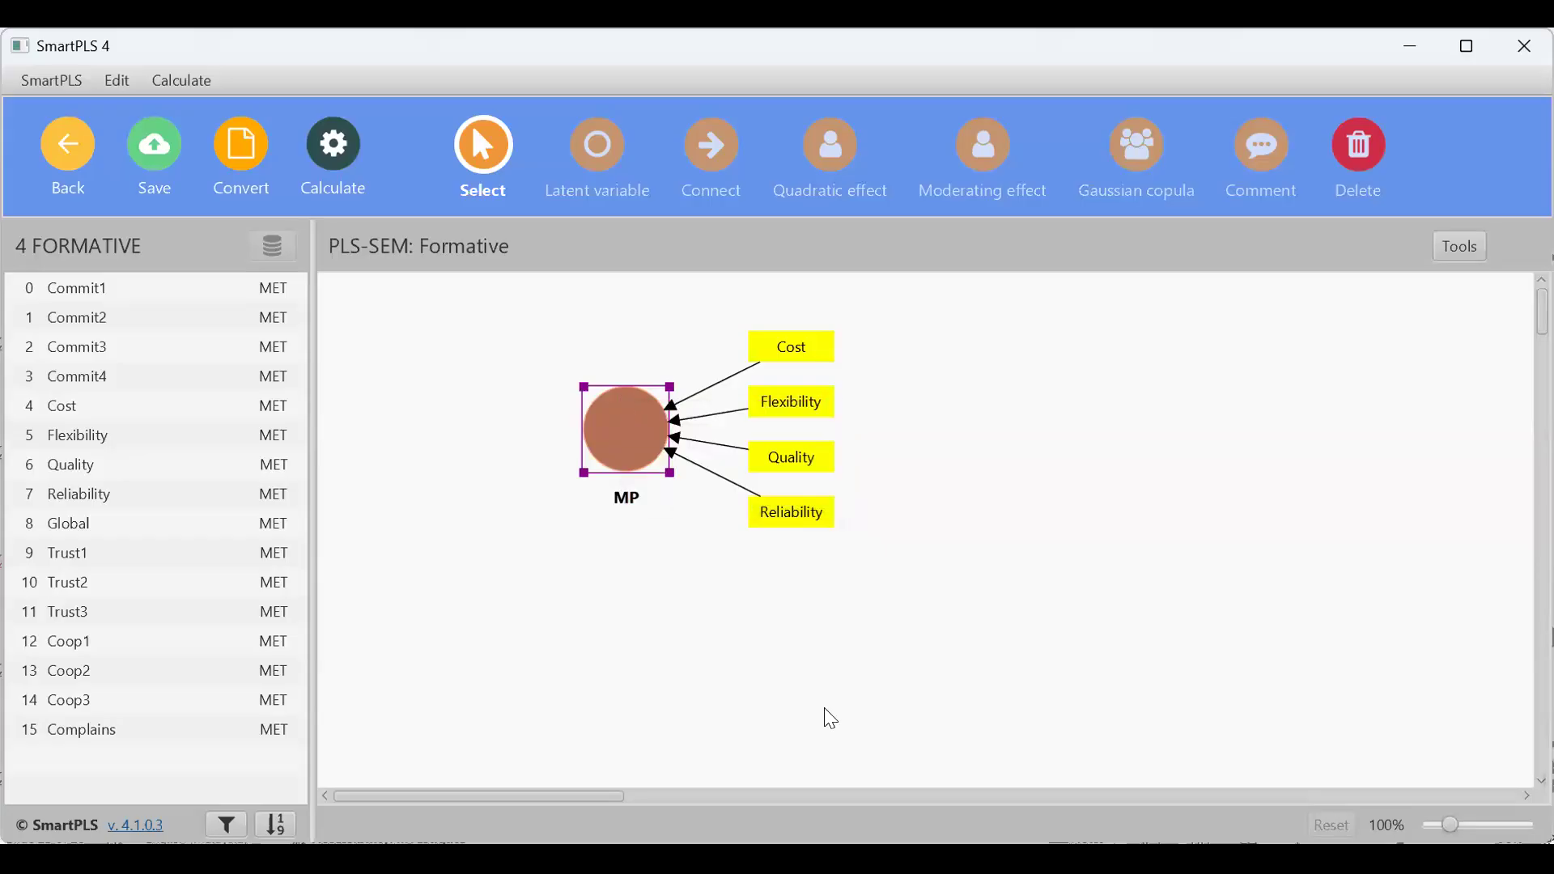
Step: Create the latent variable Global from the Global indicator, and line up the MP and Global constructs side by side
{"action": "left_click", "coordinate": [104, 531]}
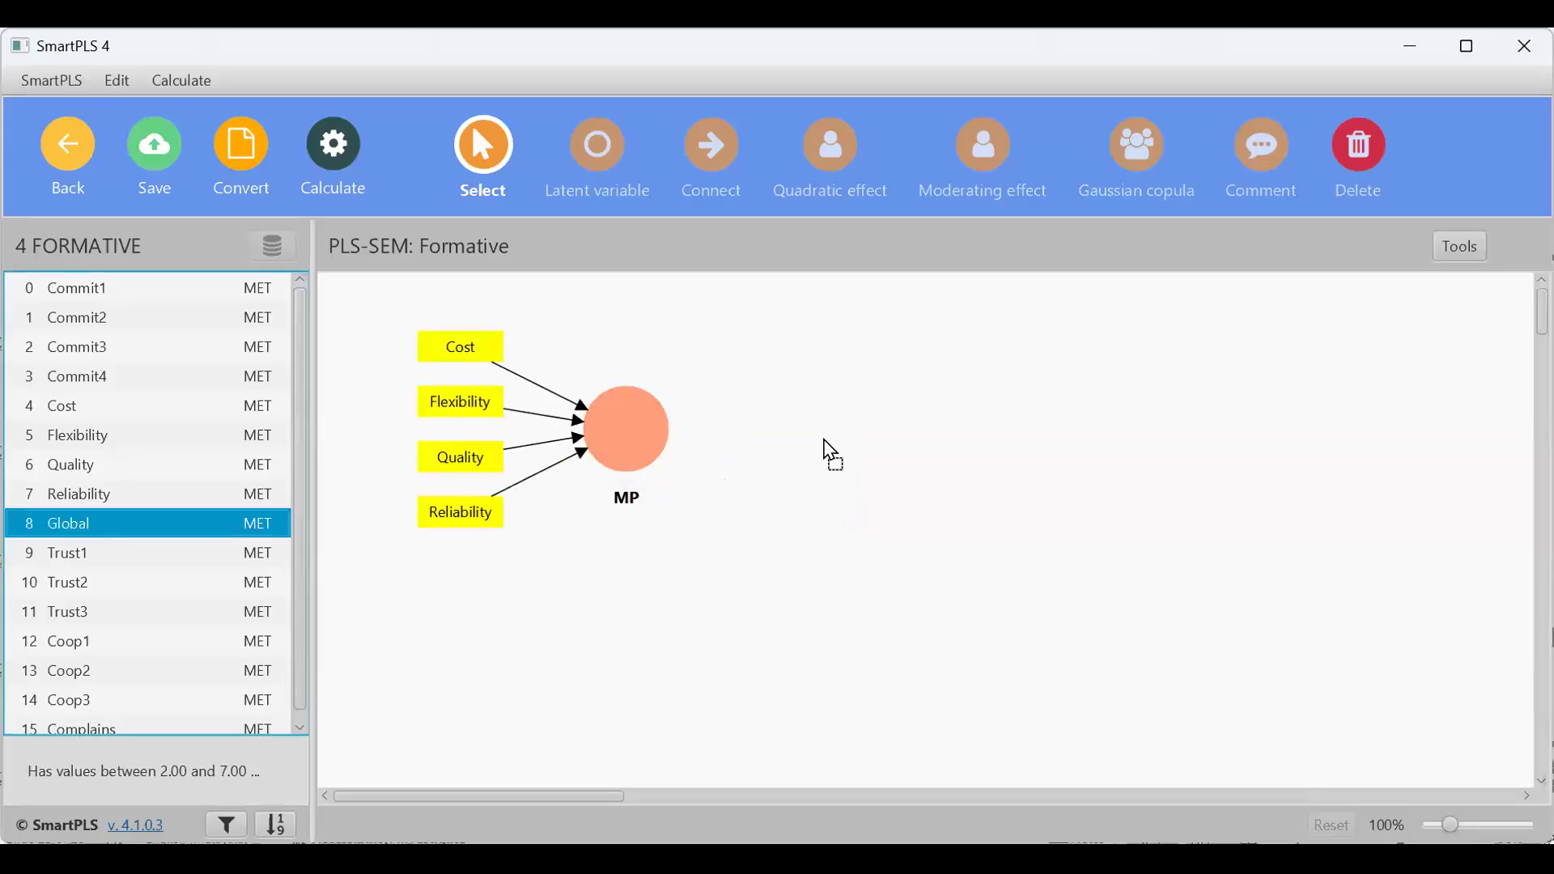
{"action": "left_click_drag", "start_coordinate": [941, 451], "coordinate": [942, 443]}
{"action": "key", "text": "Return"}
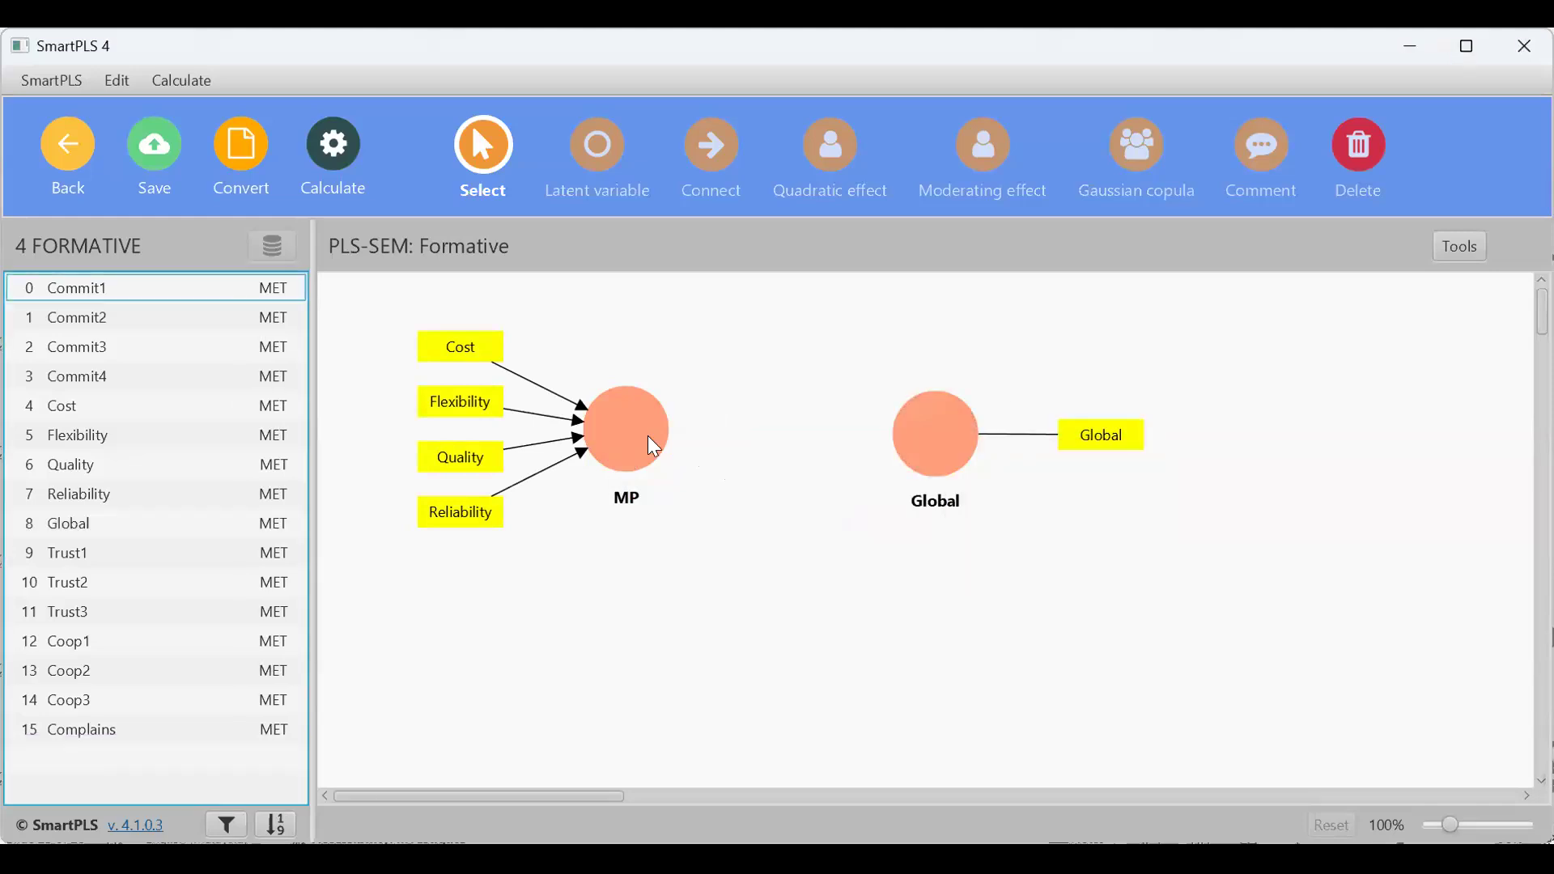
{"action": "left_click", "coordinate": [678, 468]}
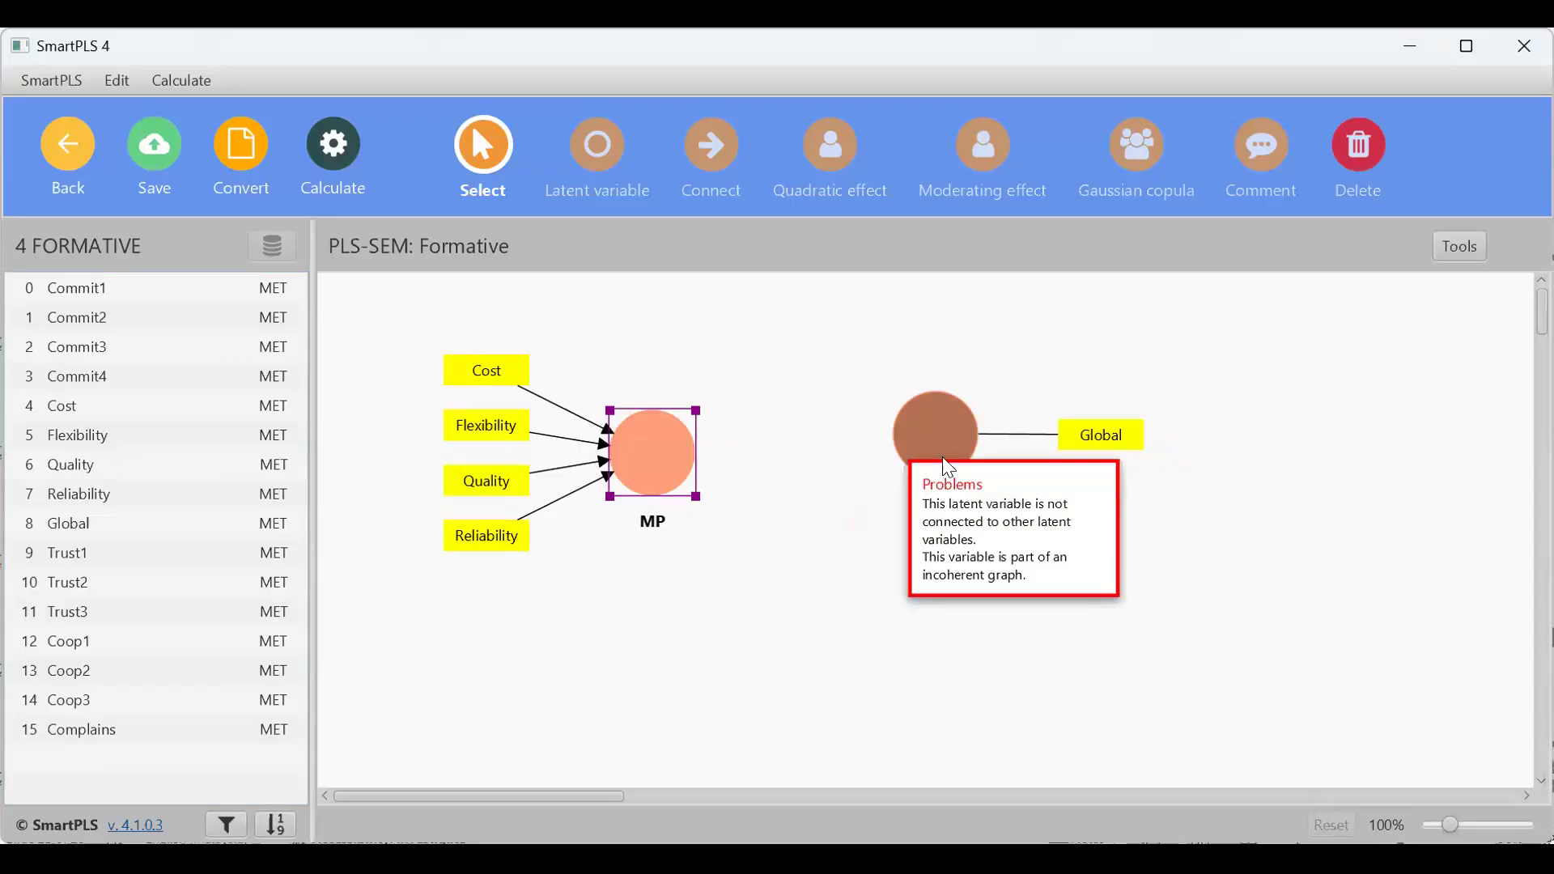
{"action": "left_click_drag", "start_coordinate": [944, 445], "coordinate": [948, 468]}
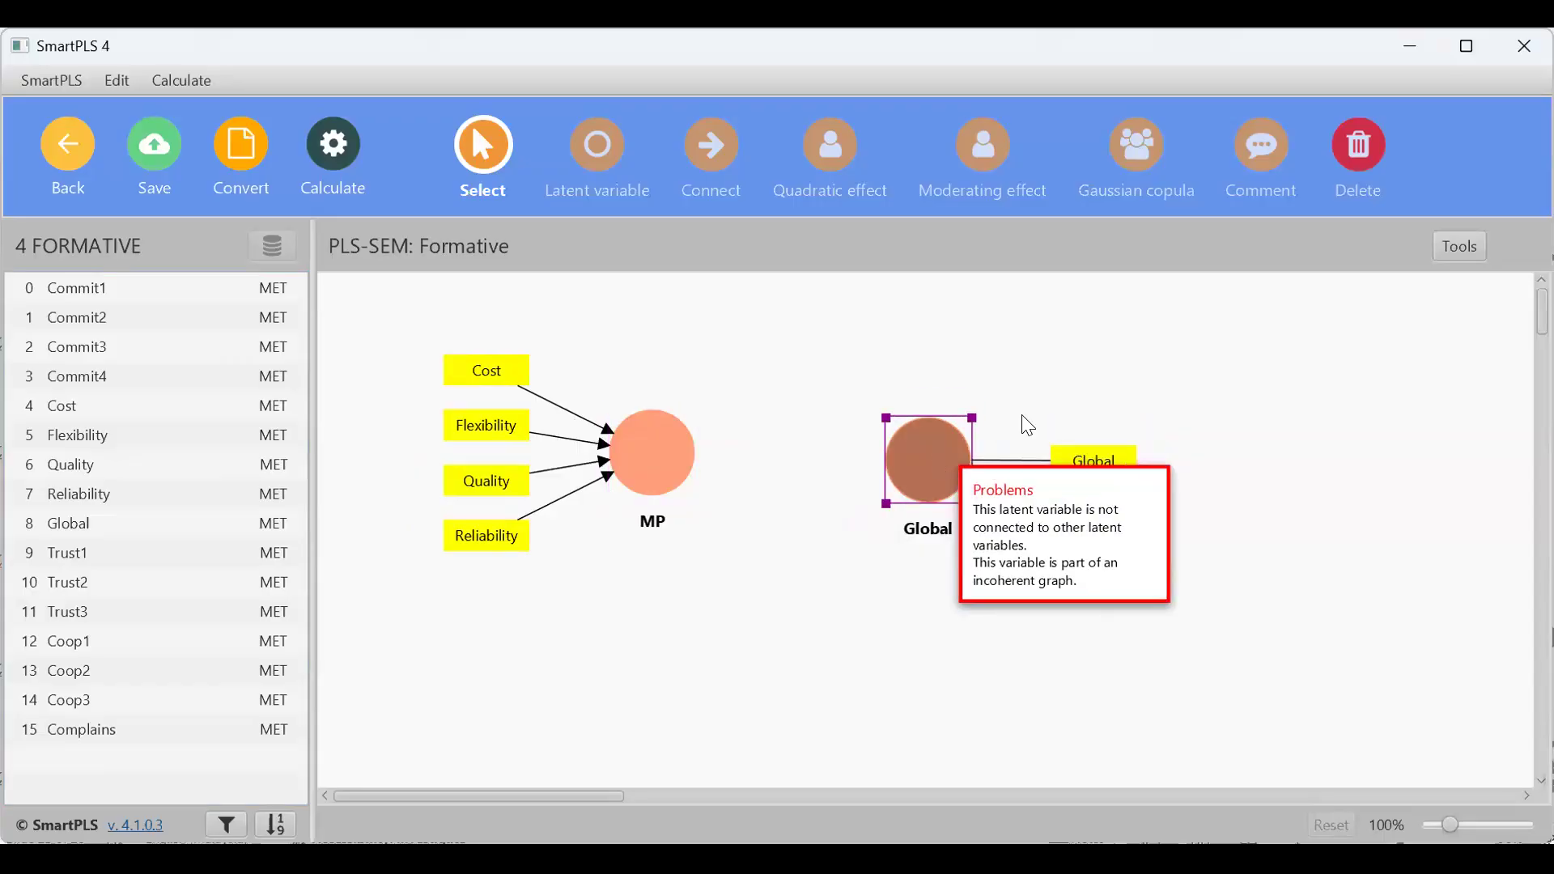
{"action": "left_click", "coordinate": [1187, 374]}
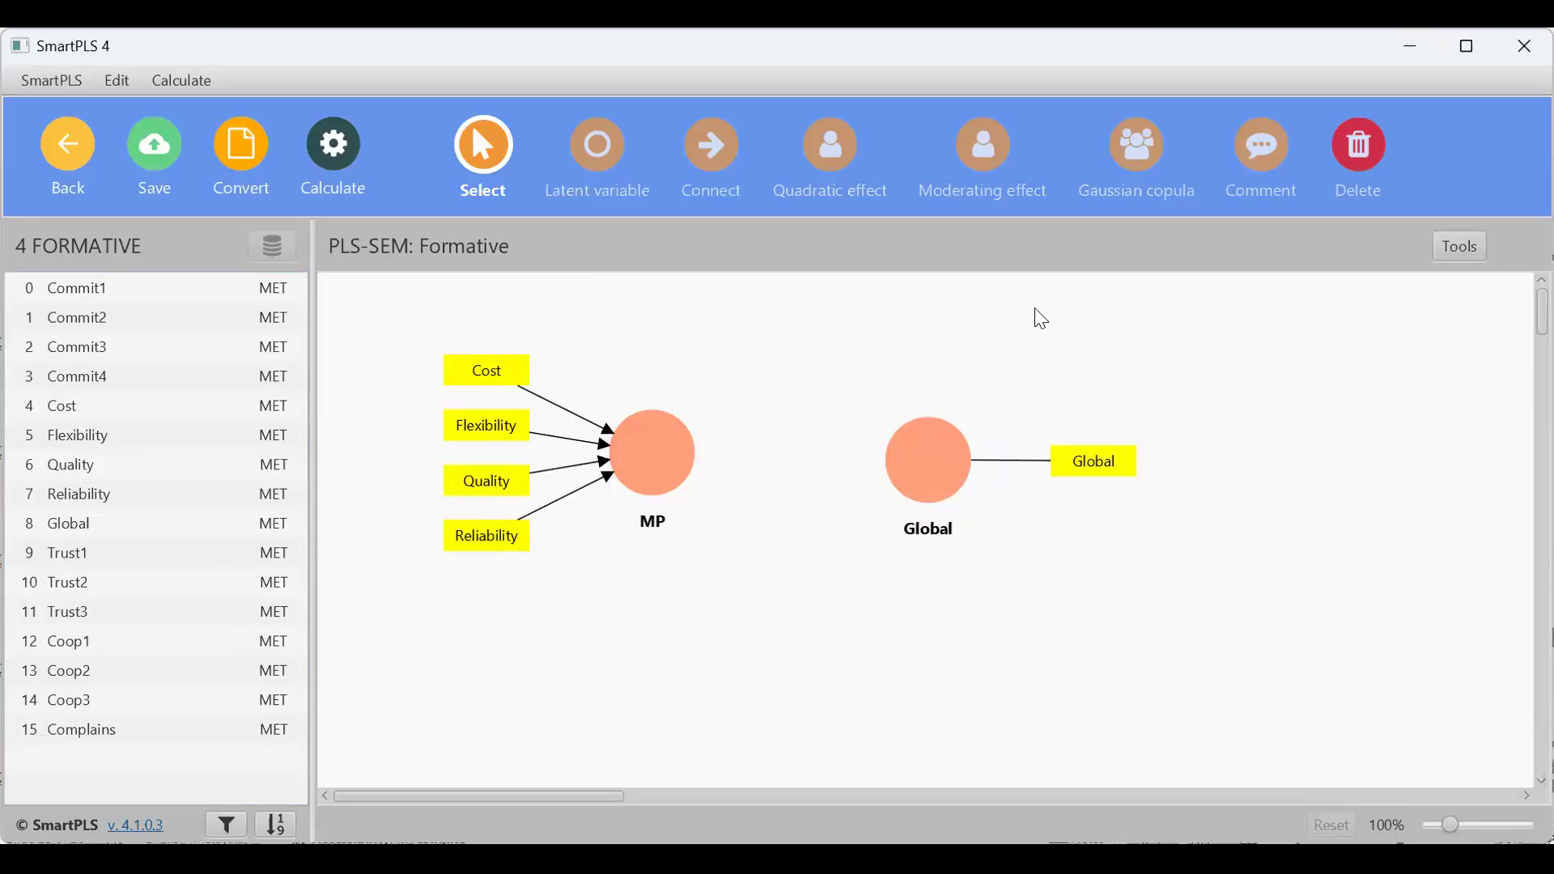
Step: Connect MP to Global with a path, run the PLS-SEM algorithm, and return to editing the model
{"action": "key", "text": "c"}
{"action": "left_click", "coordinate": [655, 454]}
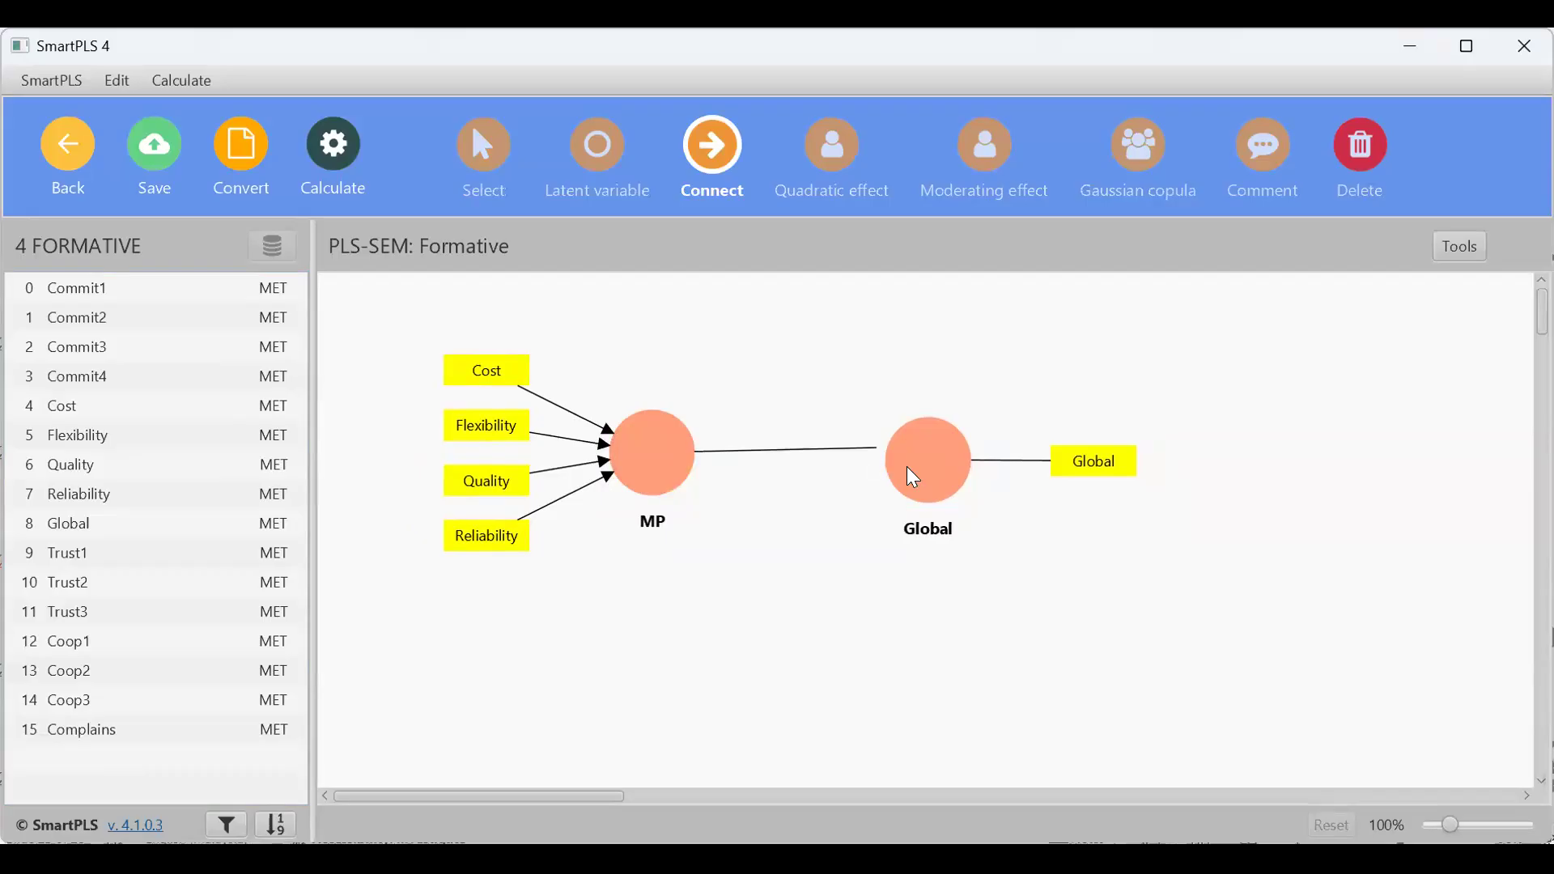
{"action": "left_click", "coordinate": [948, 468]}
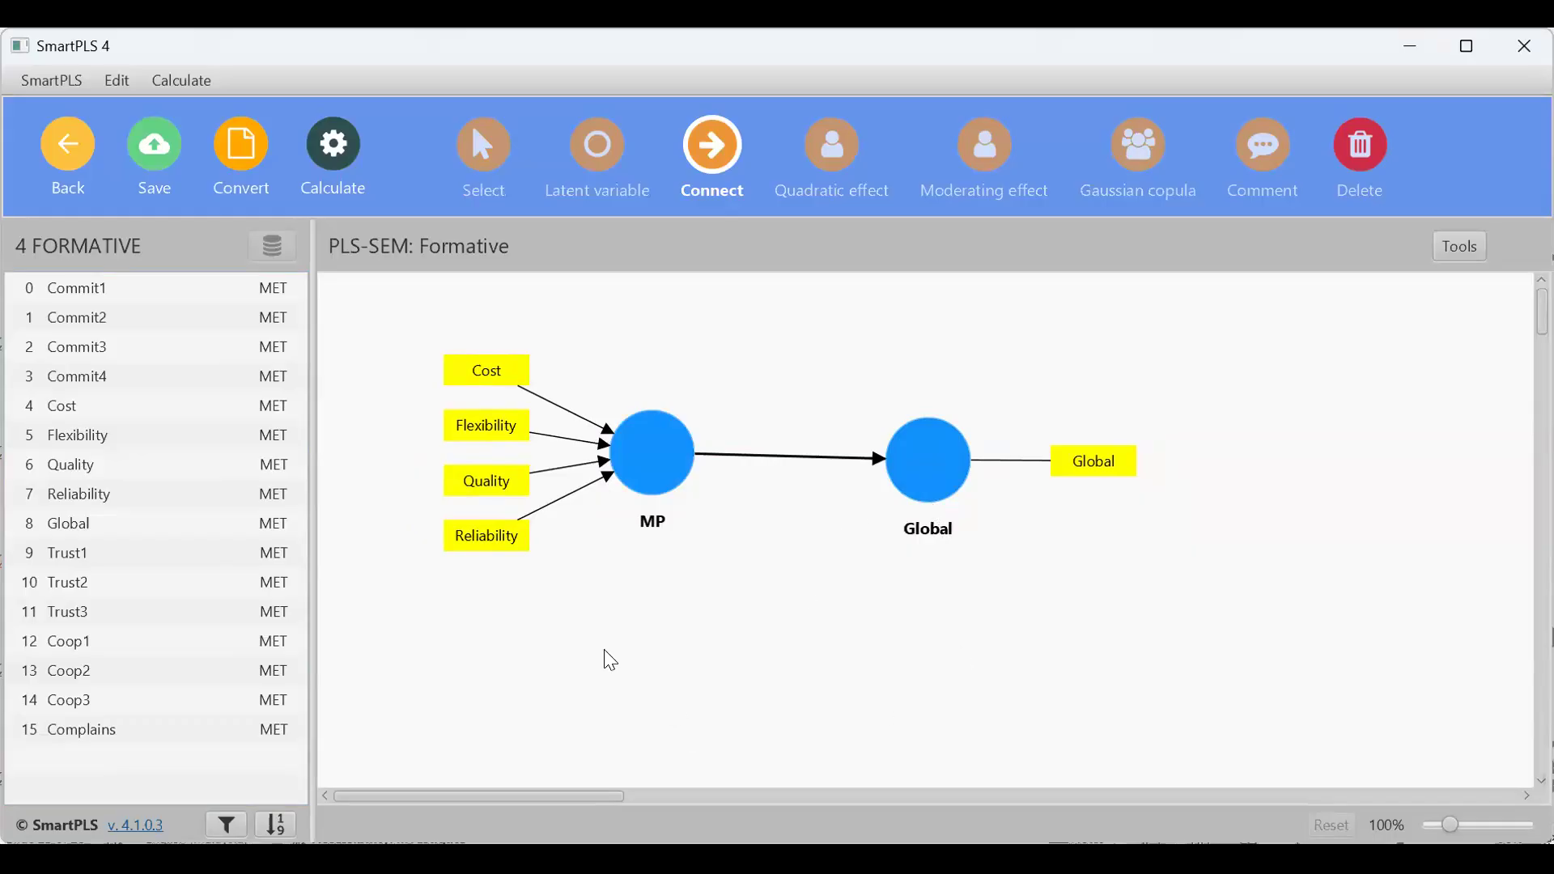
{"action": "left_click", "coordinate": [331, 154]}
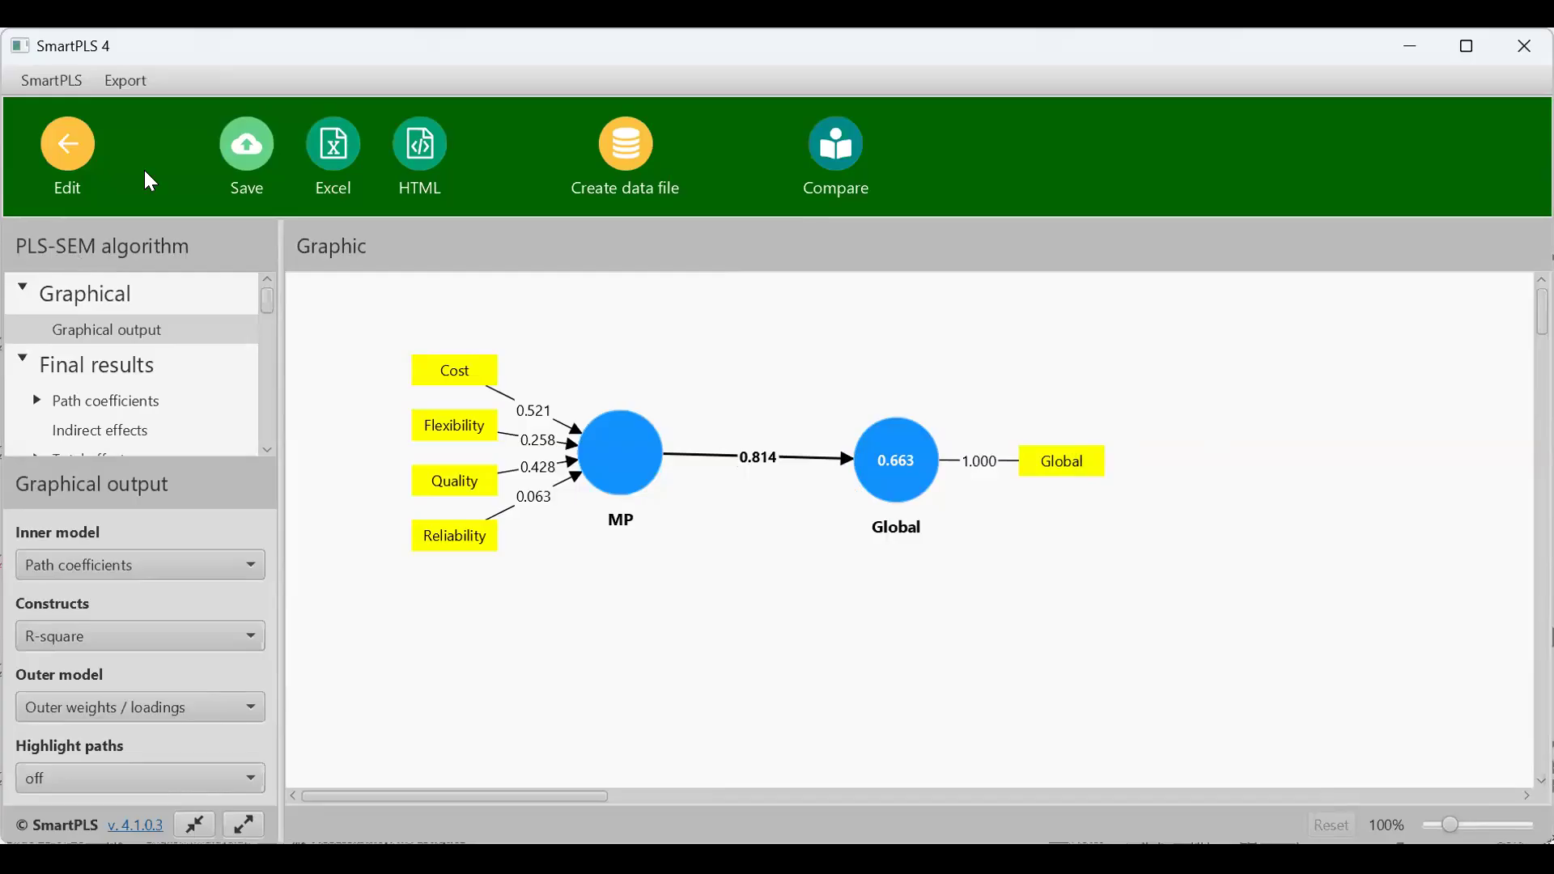
{"action": "left_click", "coordinate": [53, 154]}
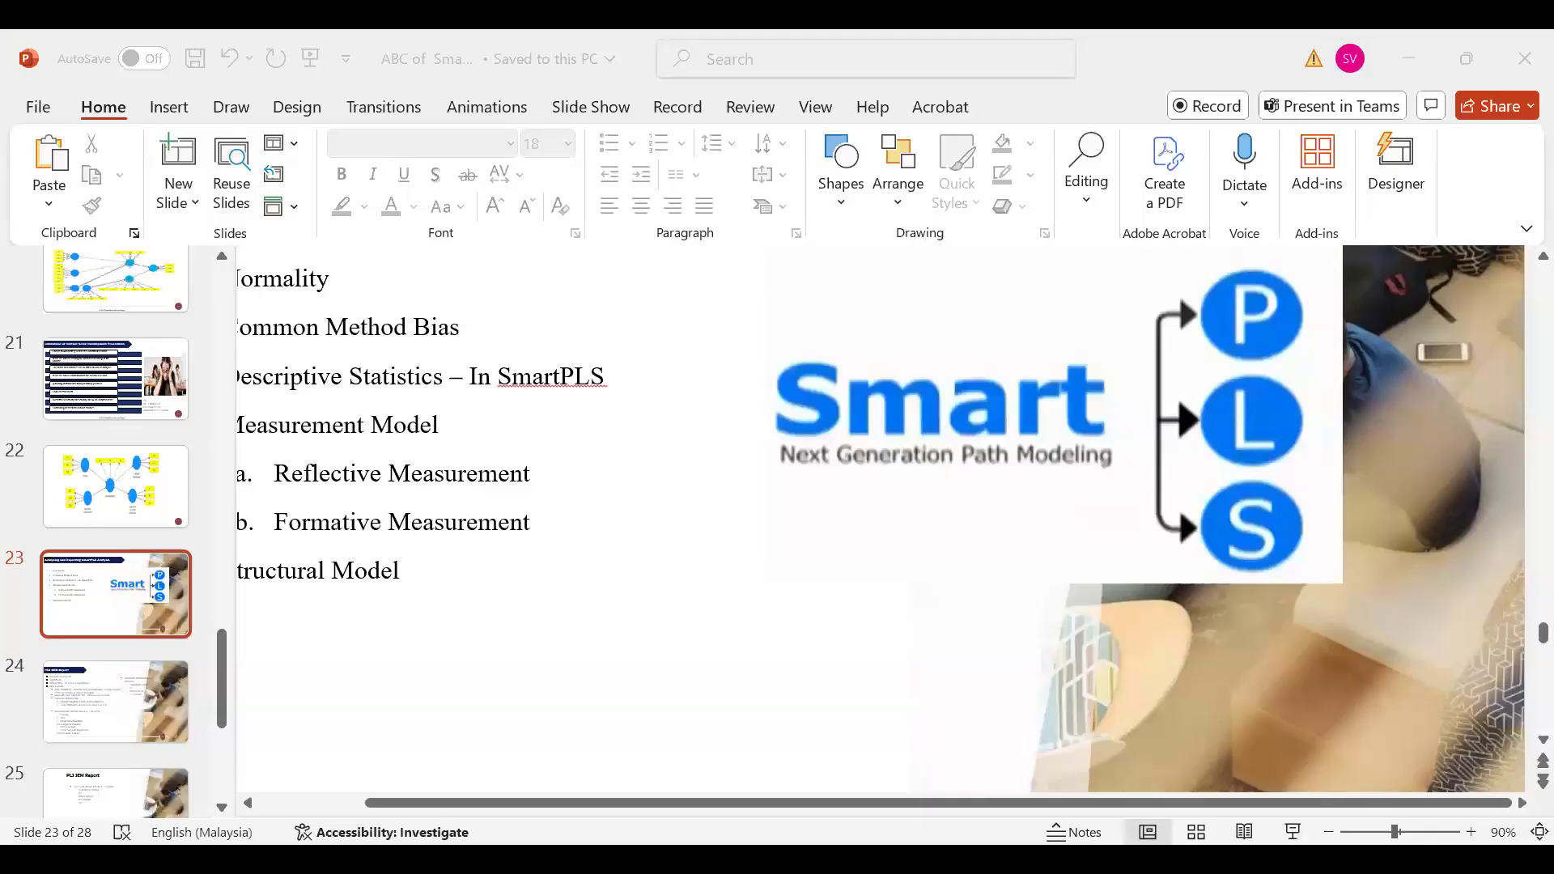
Step: Switch to the PowerPoint presentation and start the slide show from slide 23, Analyzing and Reporting SmartPLS Analysis
{"action": "left_click", "coordinate": [1295, 834]}
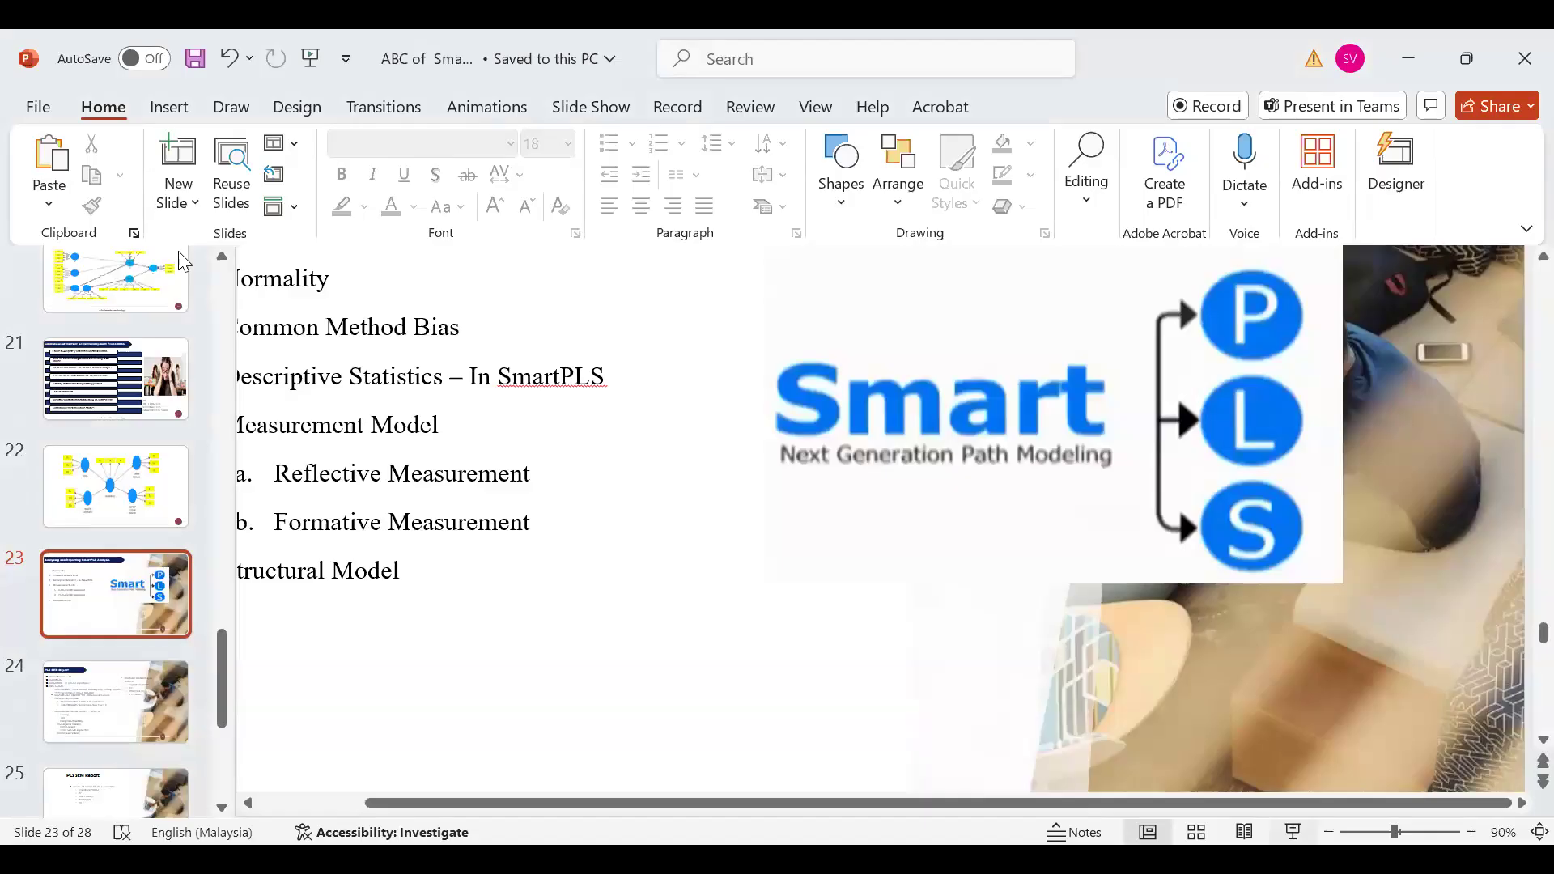
{"action": "key", "text": "shift+F5"}
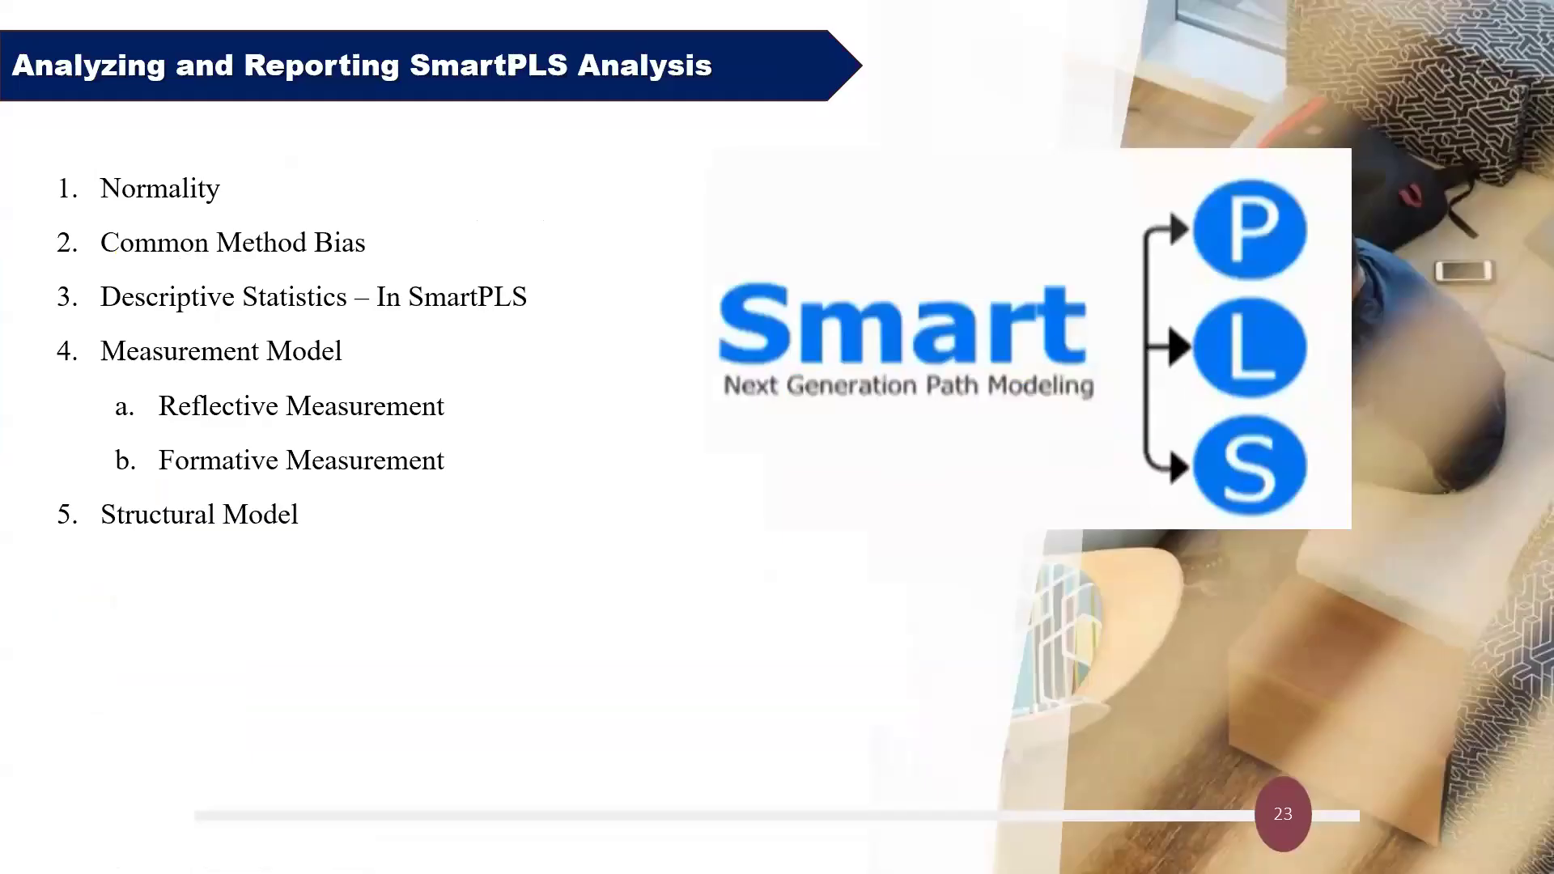